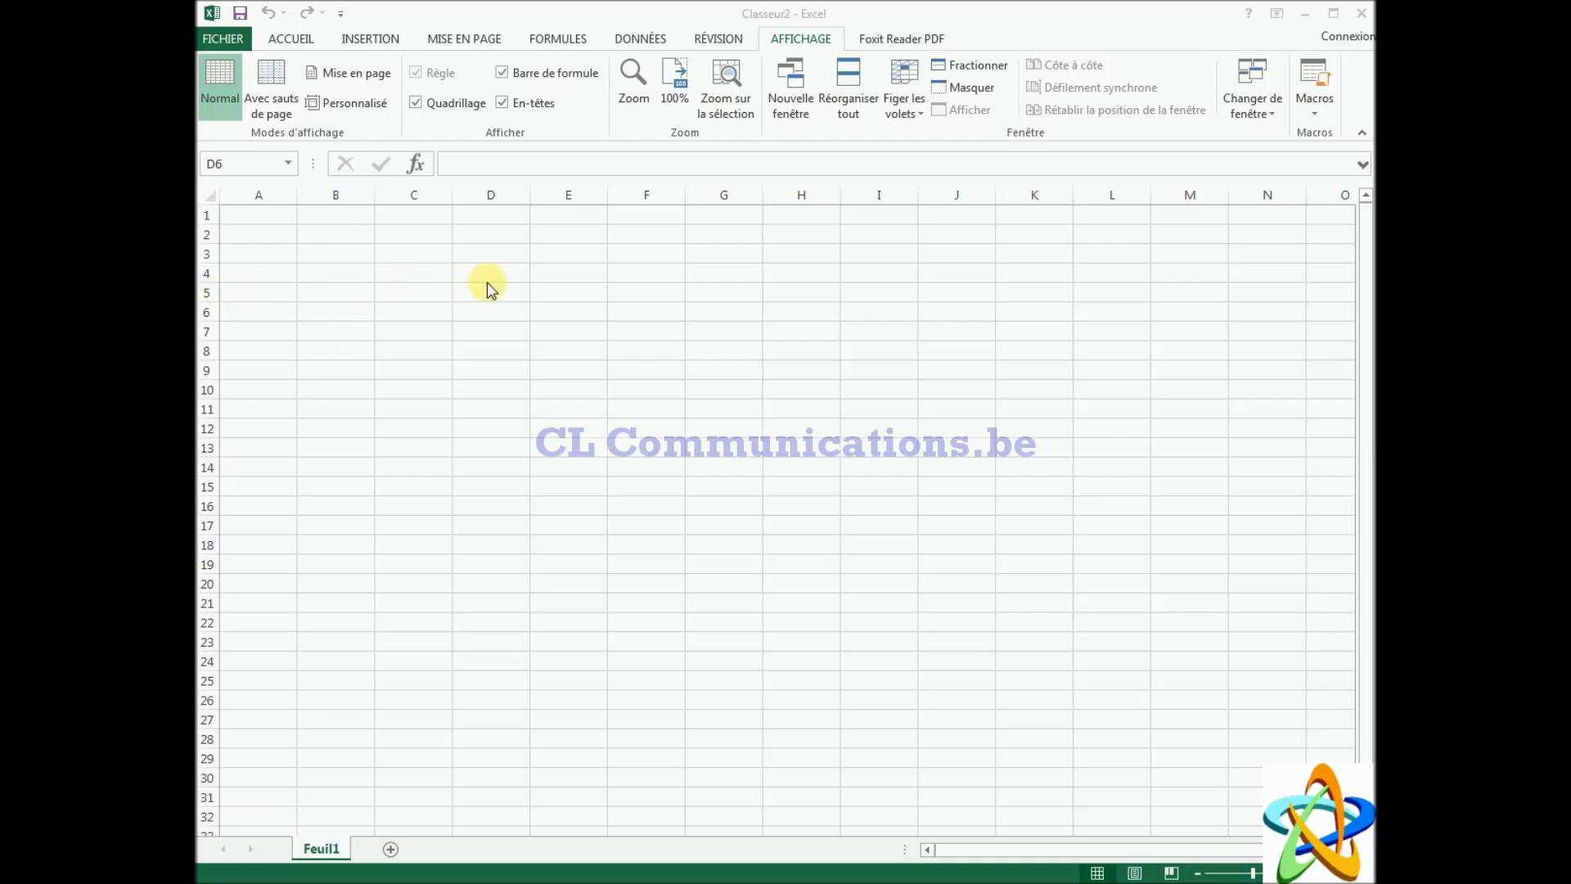
{"action": "left_click", "coordinate": [326, 293]}
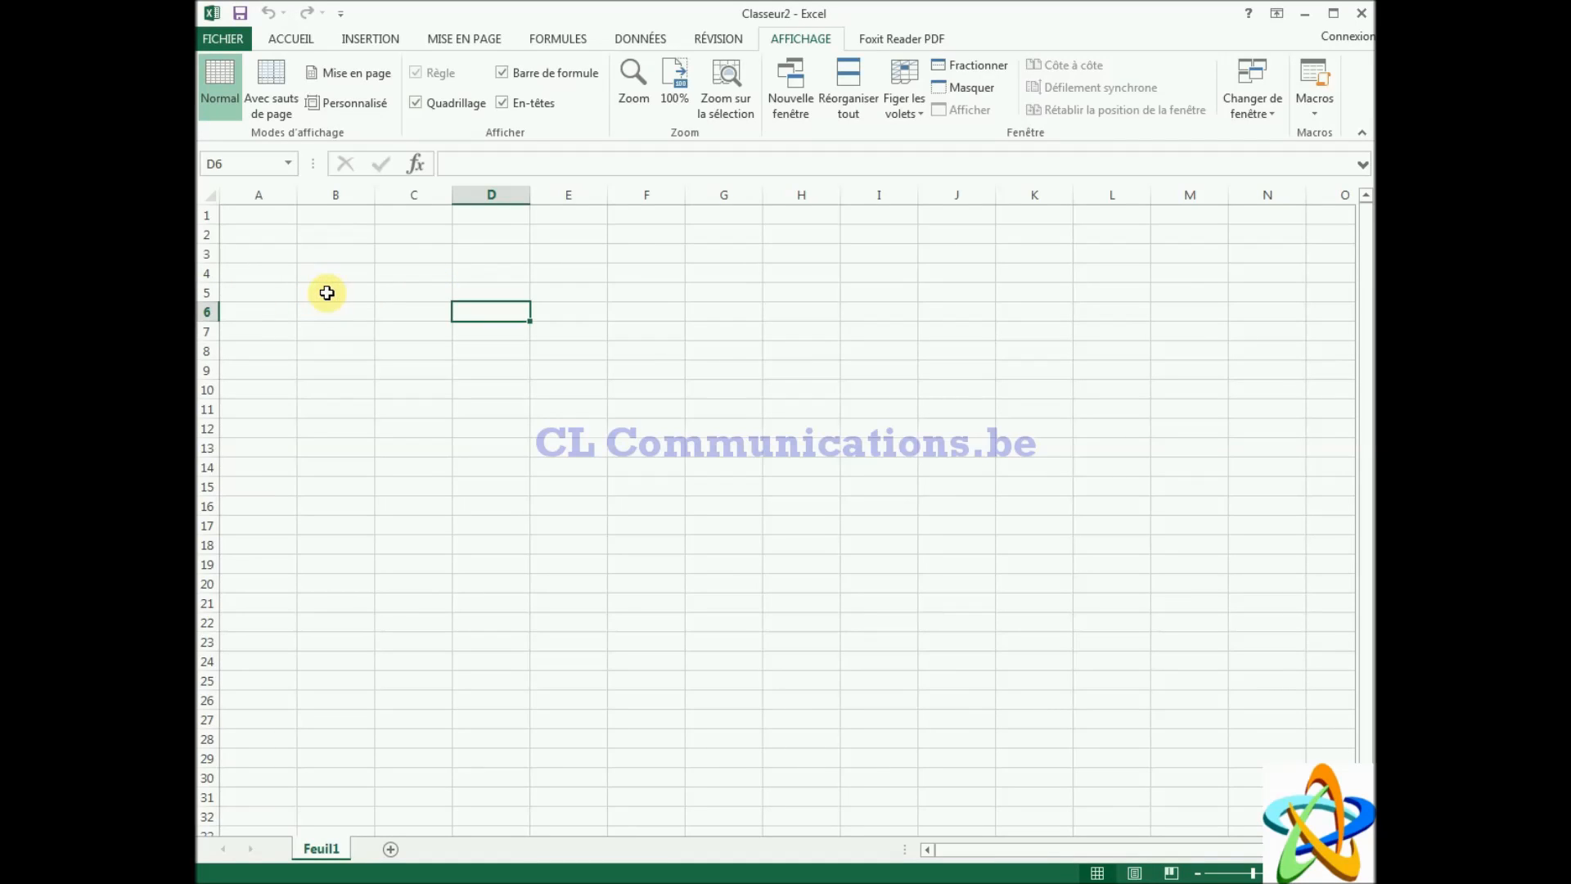
{"action": "left_click", "coordinate": [327, 293]}
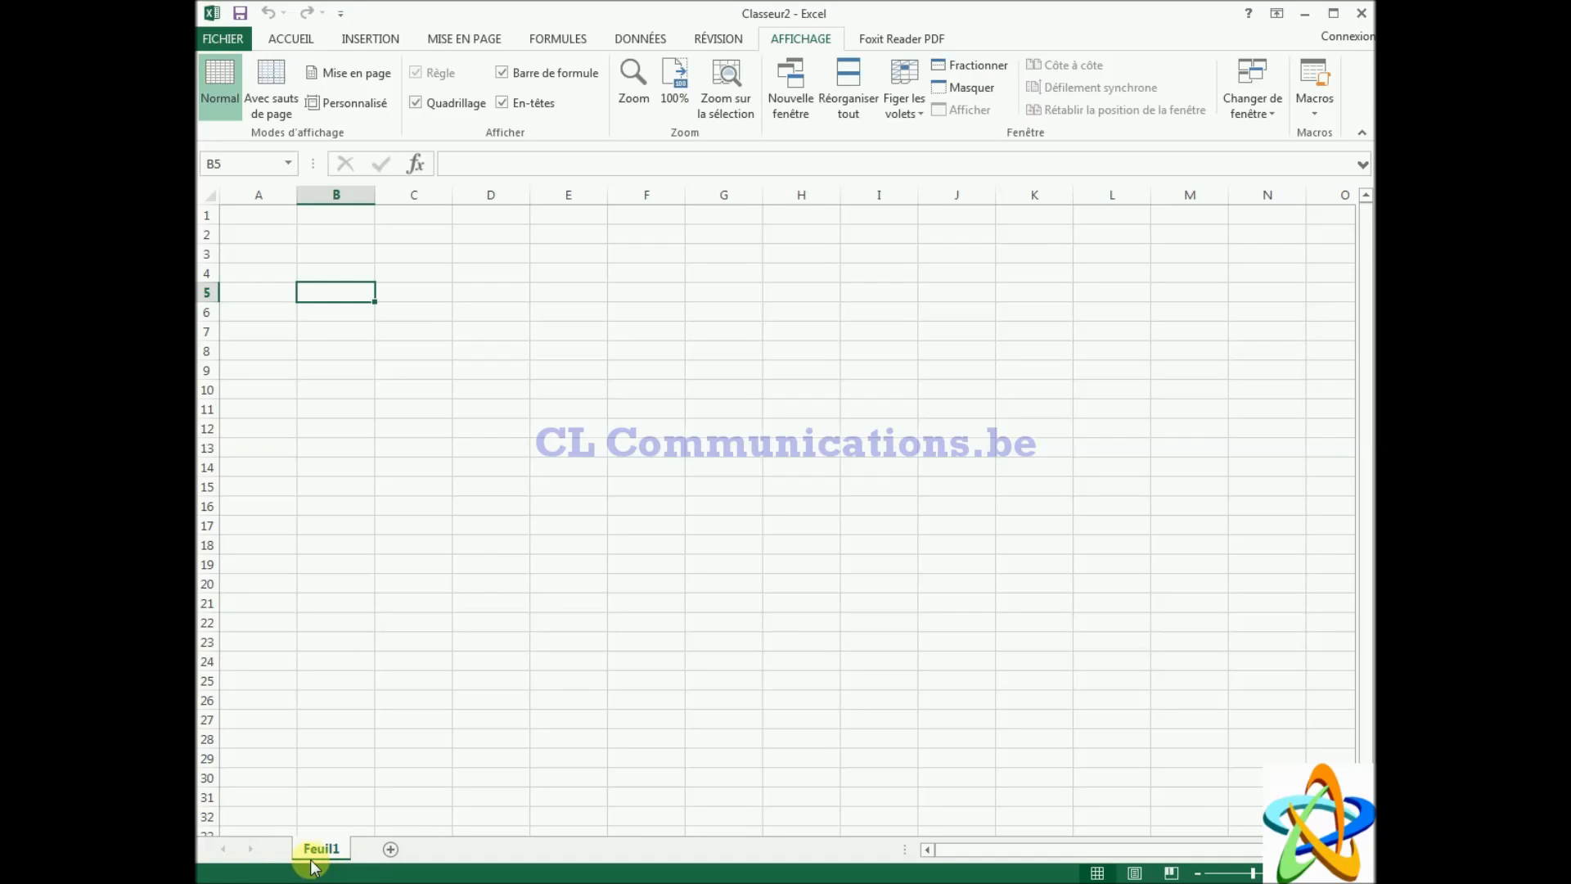
Step: Add a second worksheet and enter 15 in cell E2 and 10 in cell E3
{"action": "left_click", "coordinate": [392, 850]}
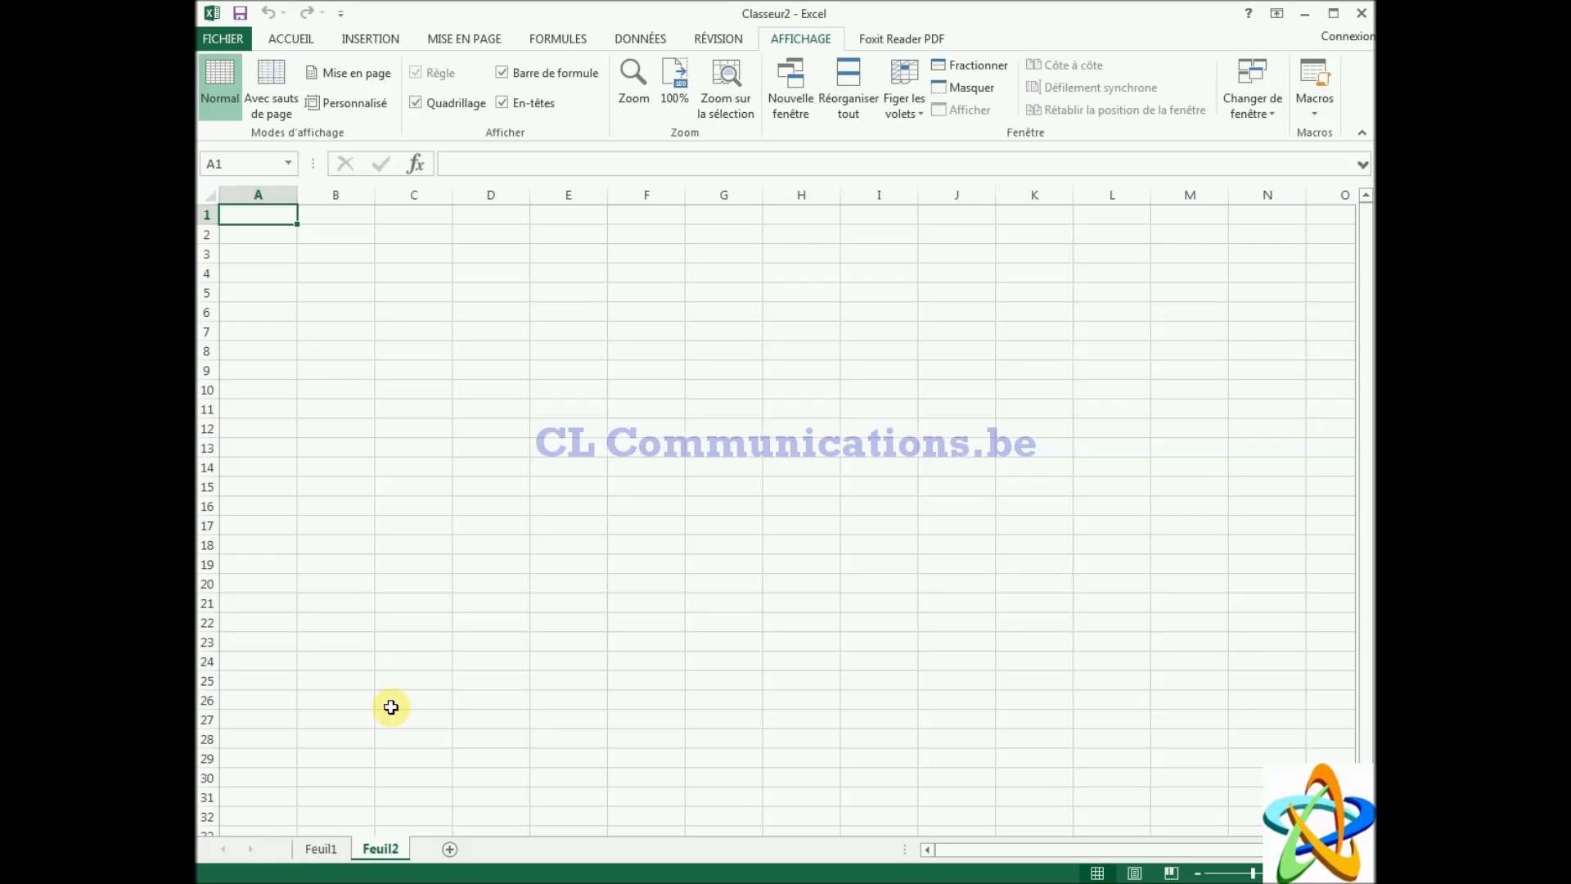
{"action": "left_click", "coordinate": [559, 239]}
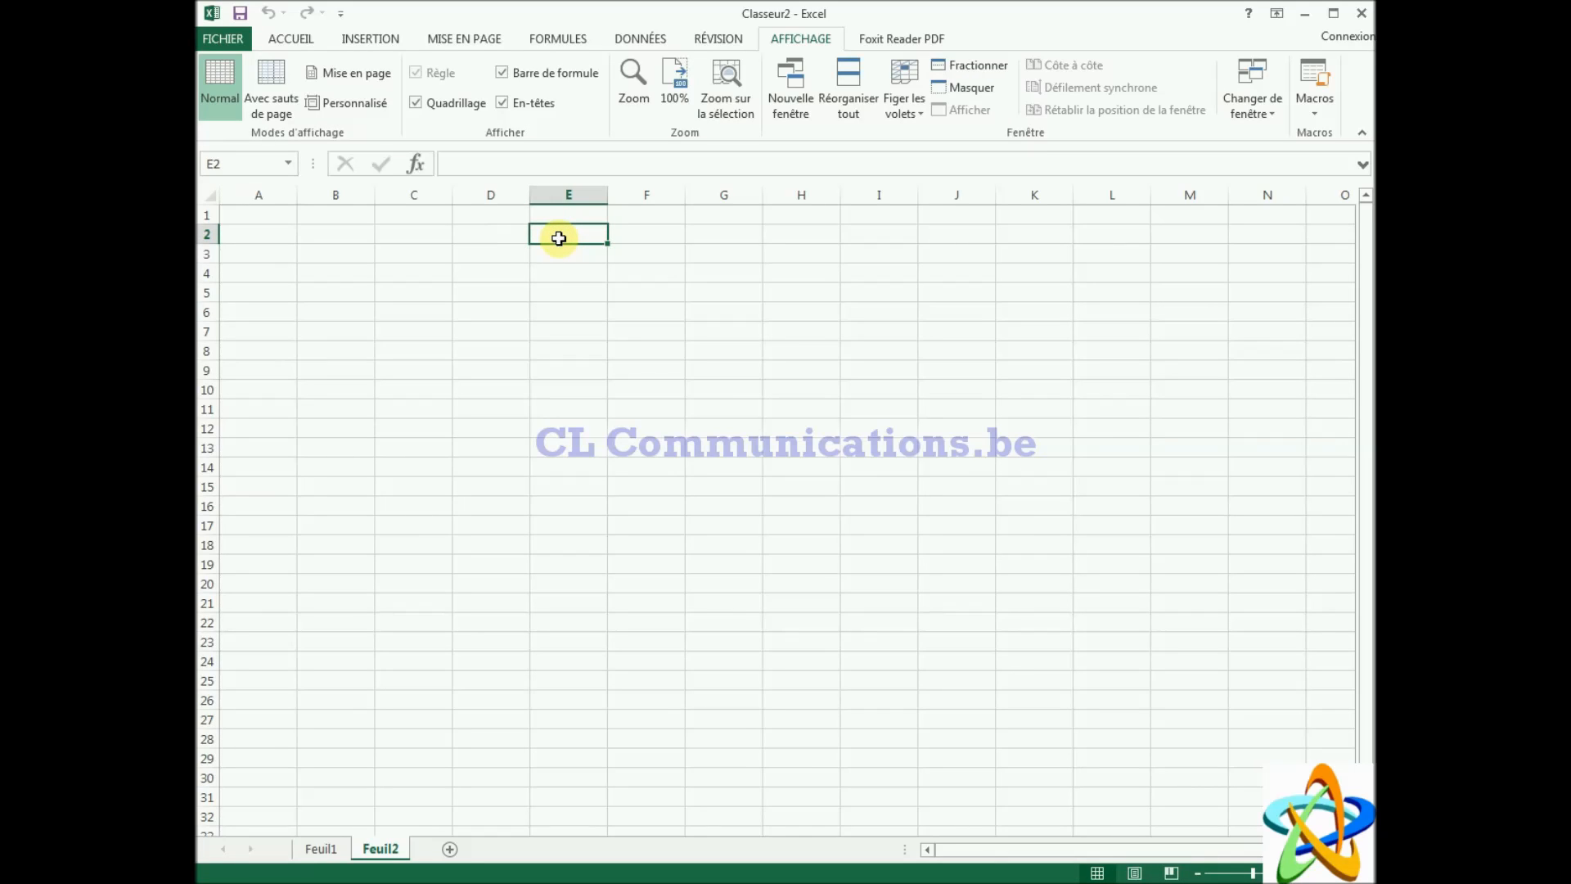
{"action": "type", "text": "15"}
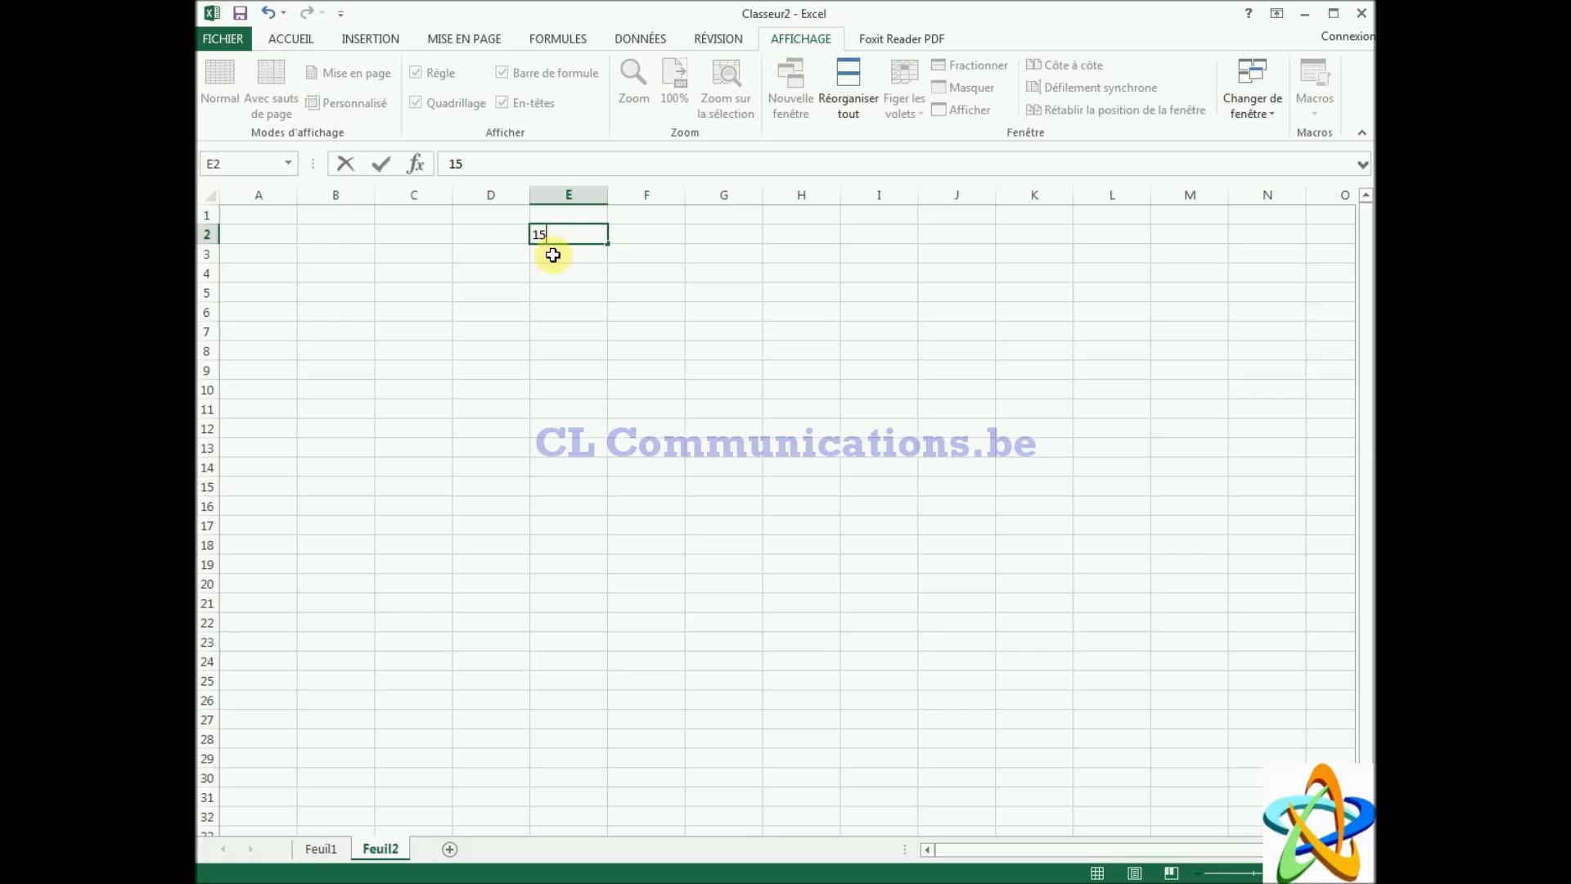
{"action": "left_click", "coordinate": [553, 256]}
{"action": "type", "text": "10"}
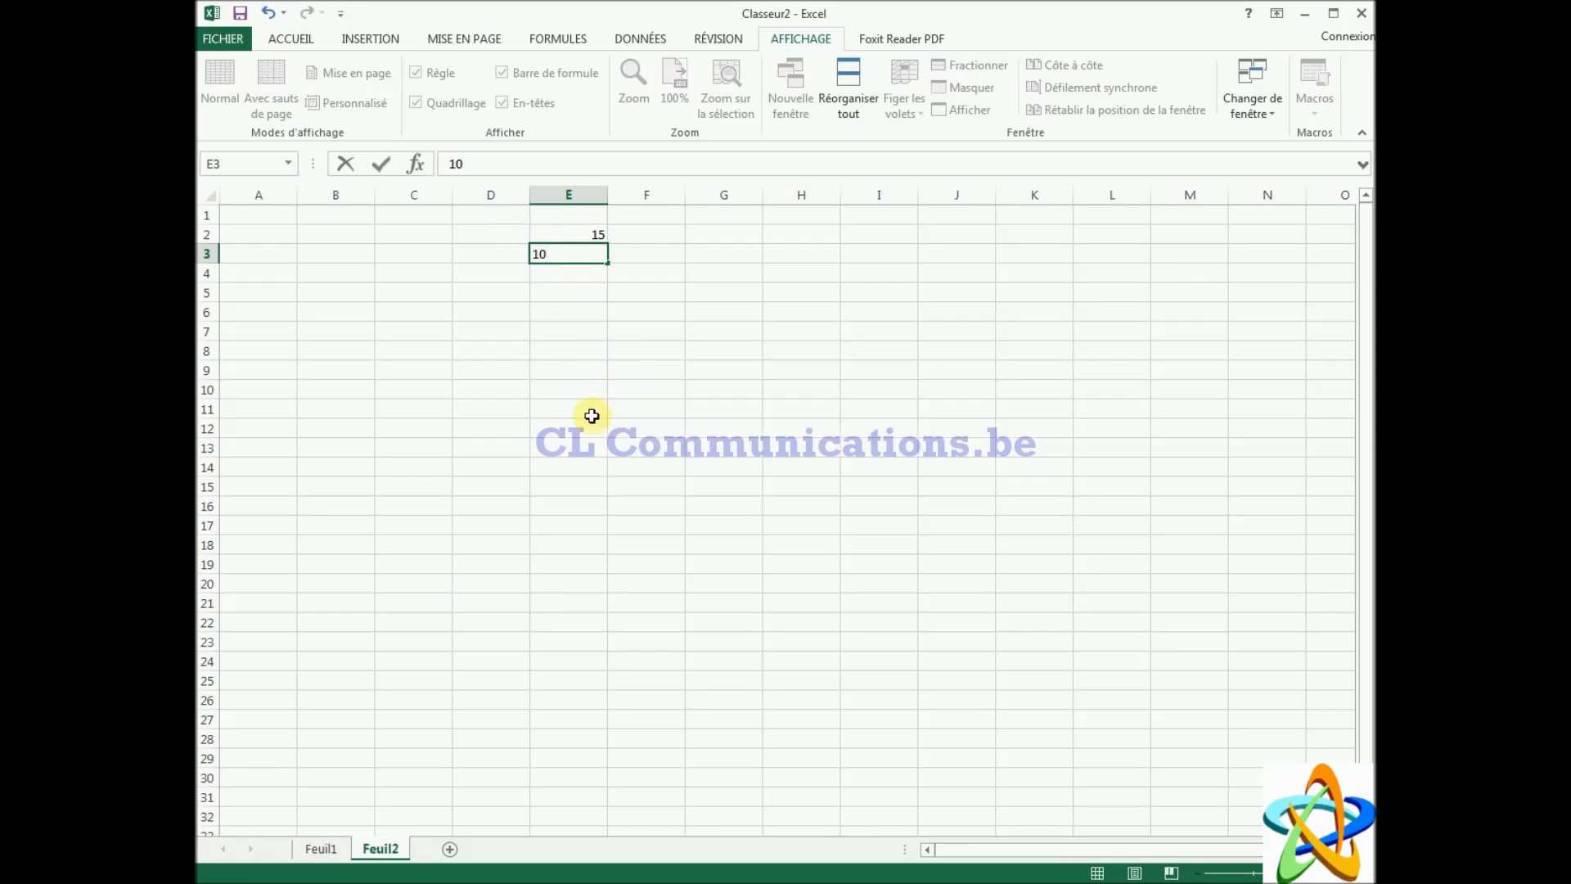
Step: Enter the formula =15+10 in cell E10 to add the two amounts as typed numbers
{"action": "left_click", "coordinate": [572, 388]}
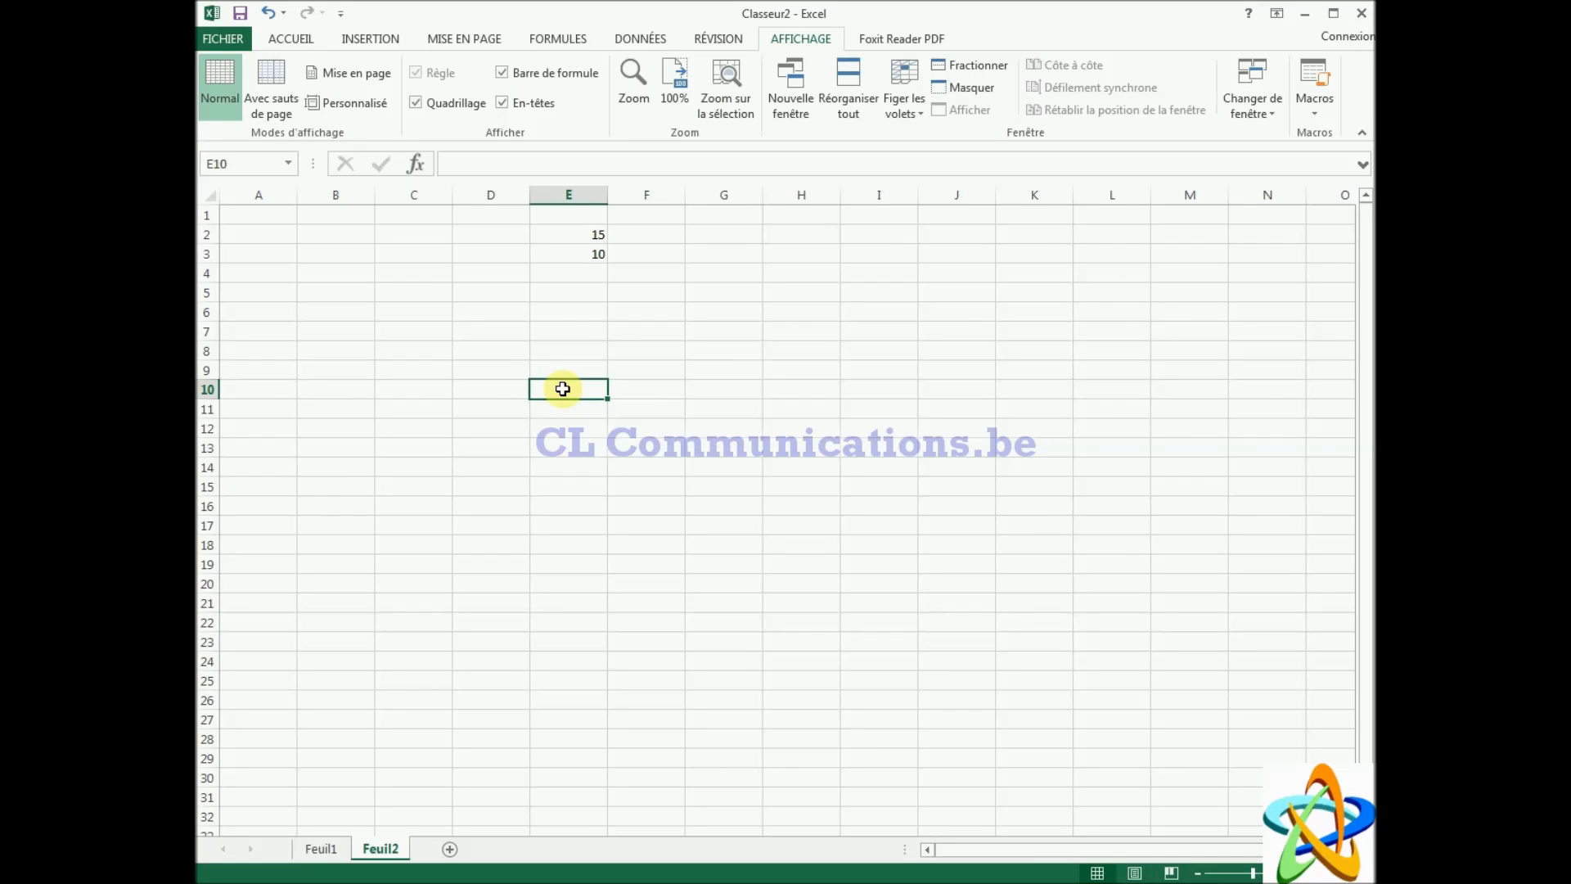
{"action": "type", "text": "+"}
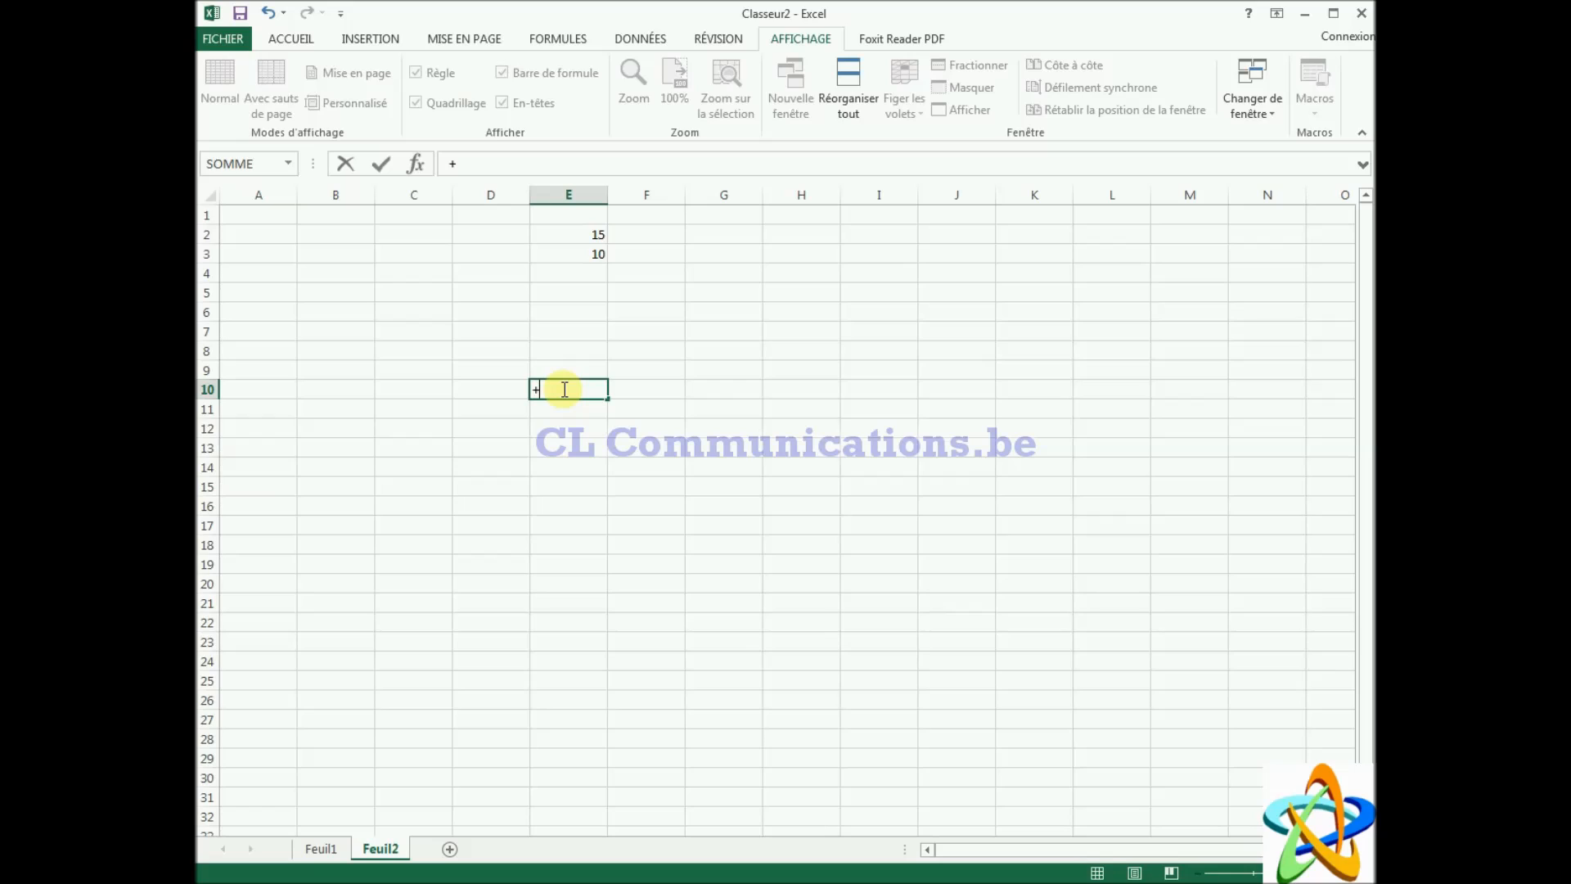
{"action": "key", "text": "BackSpace"}
{"action": "type", "text": "="}
{"action": "type", "text": "15+10"}
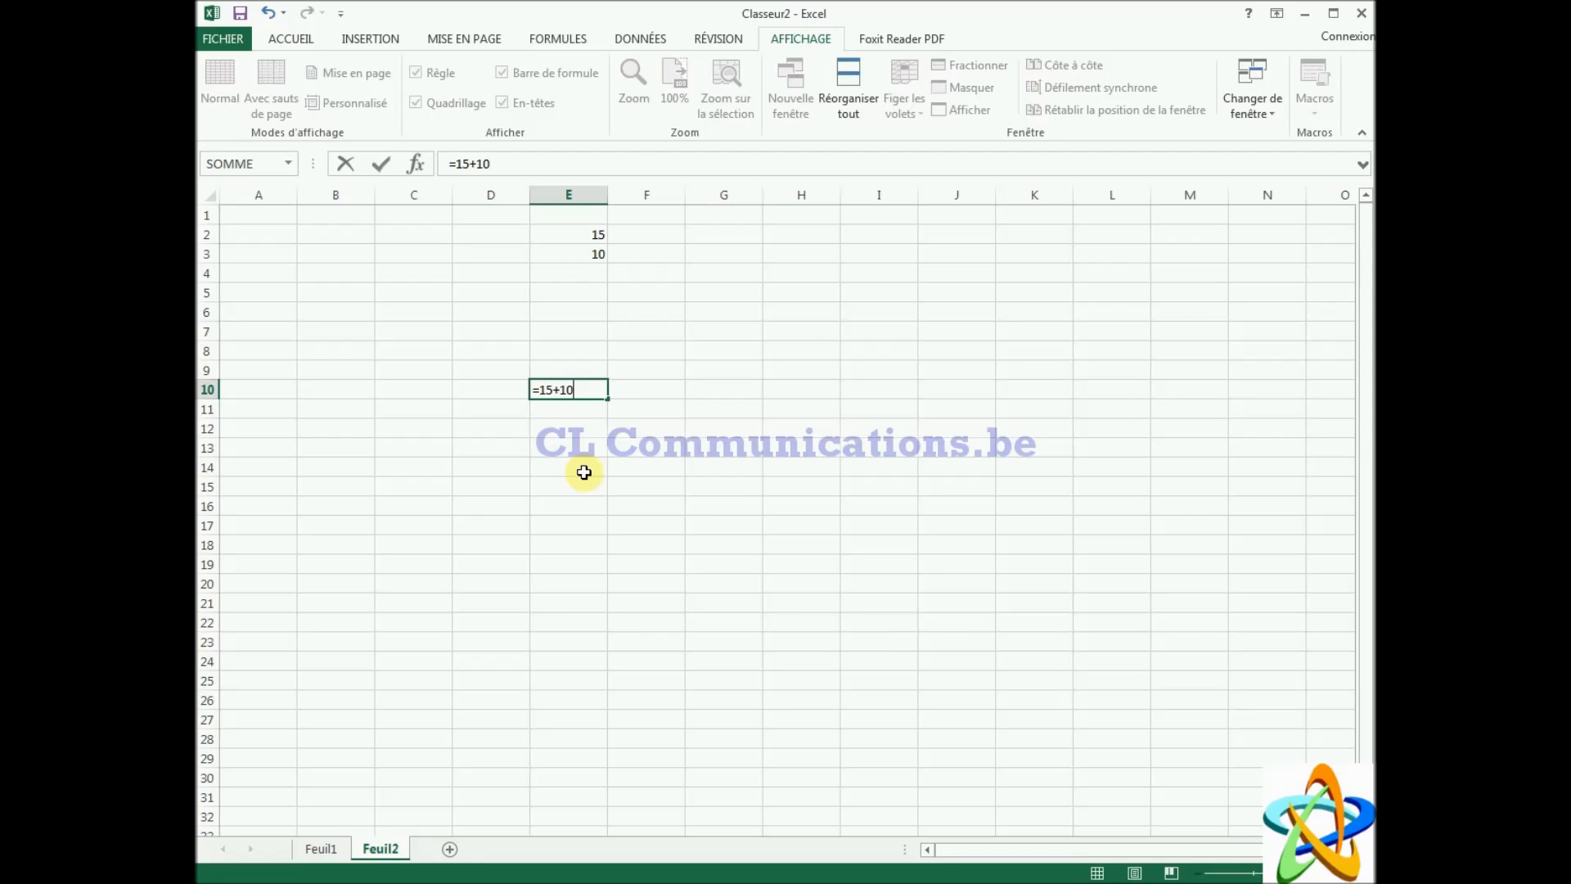
{"action": "key", "text": "Tab"}
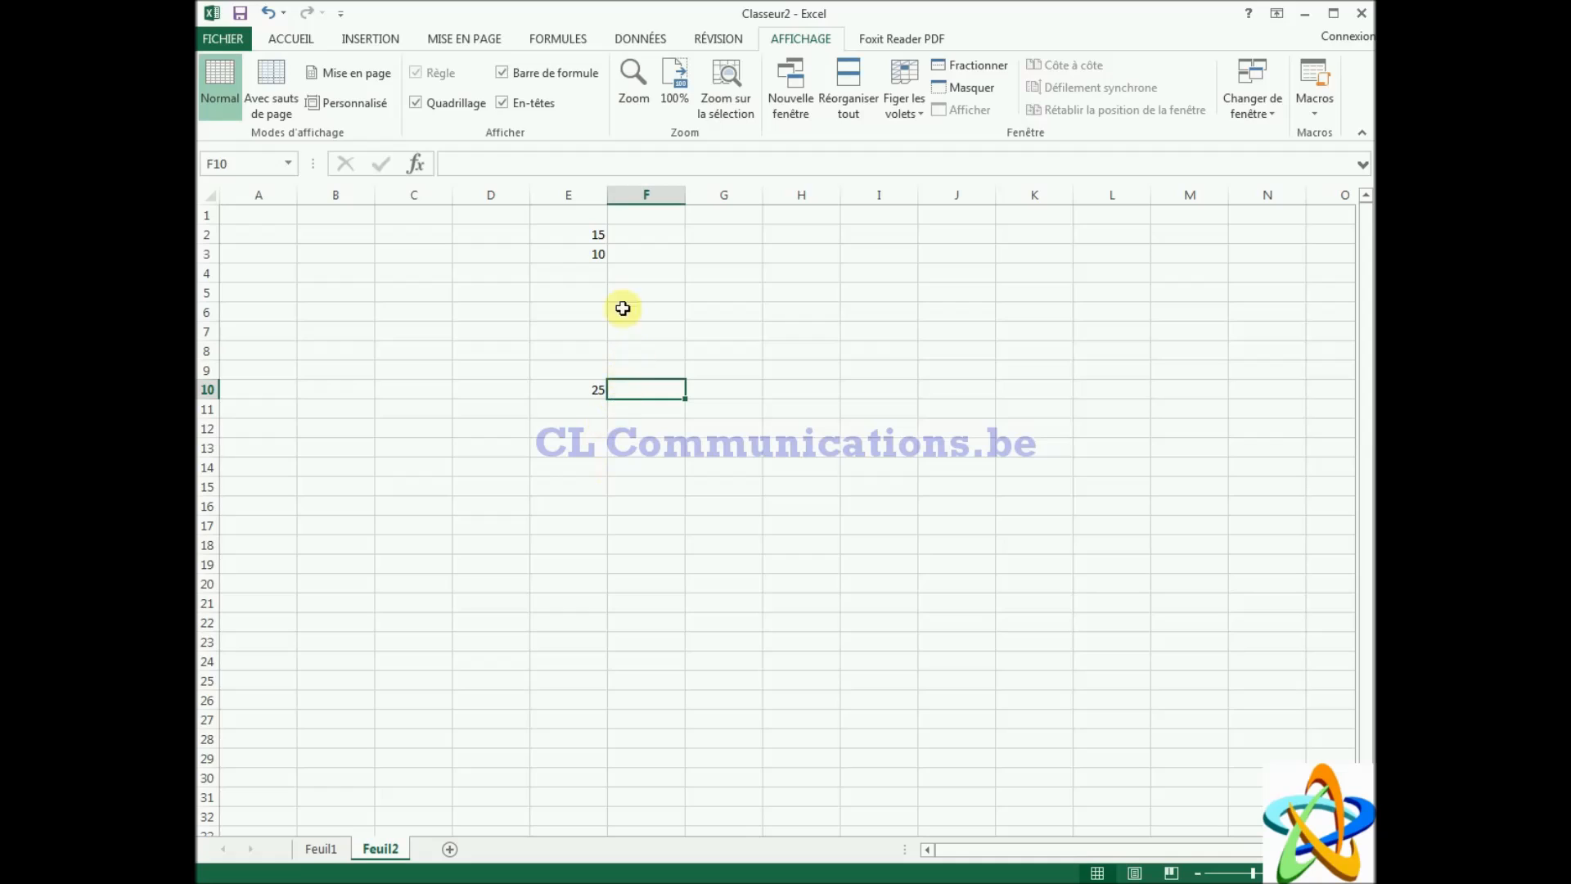
Step: Enter the expense labels PAIN in cell A2 and BOISSONS in cell A3
{"action": "left_click", "coordinate": [236, 237]}
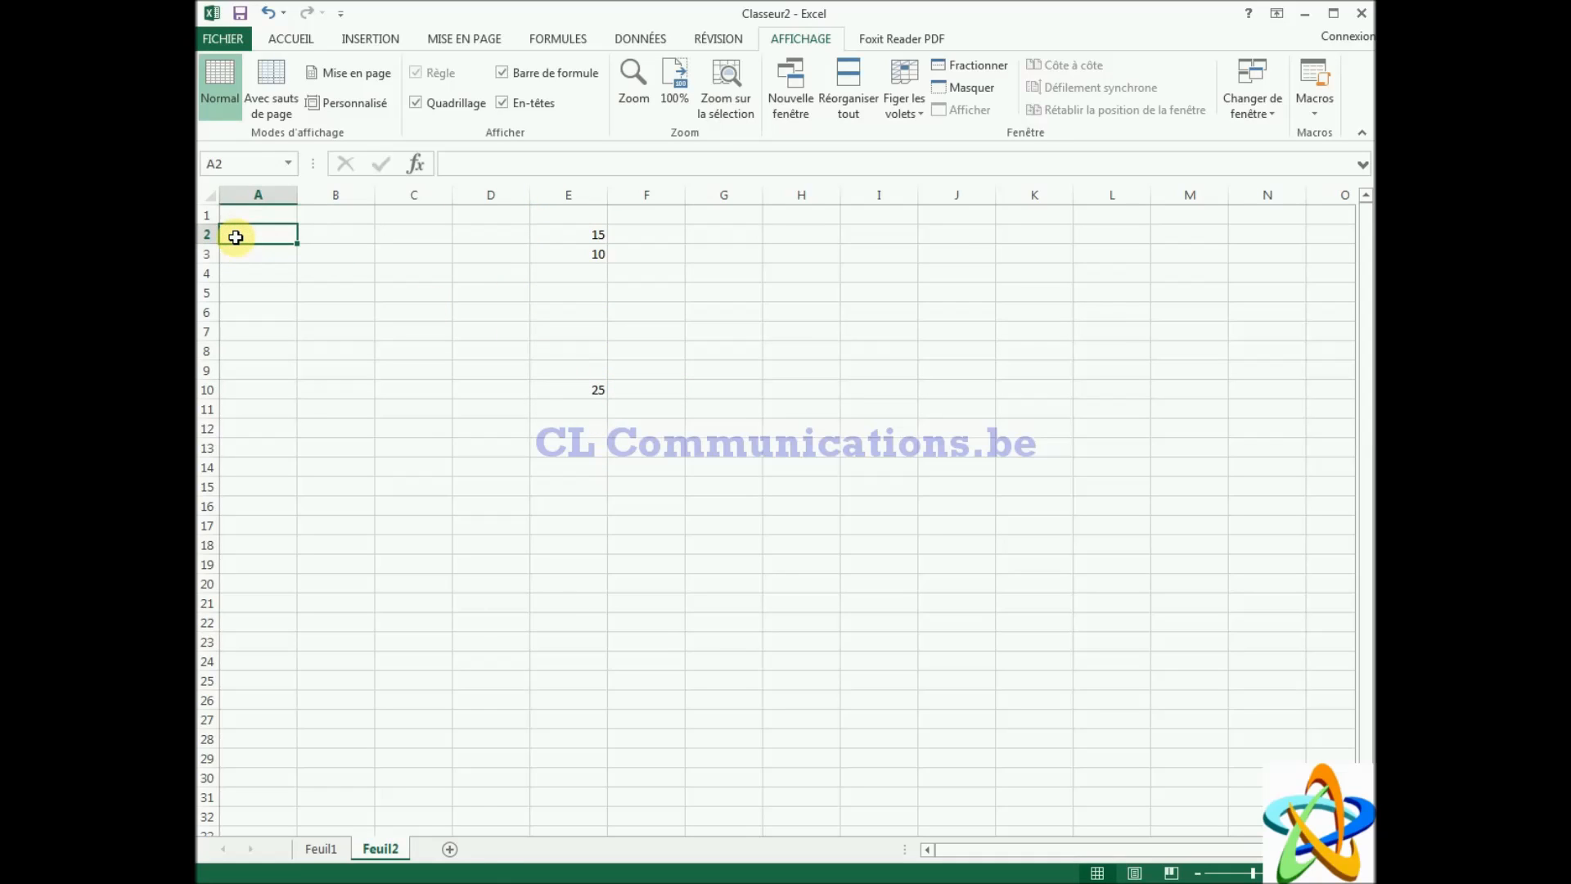
{"action": "type", "text": "PAIN"}
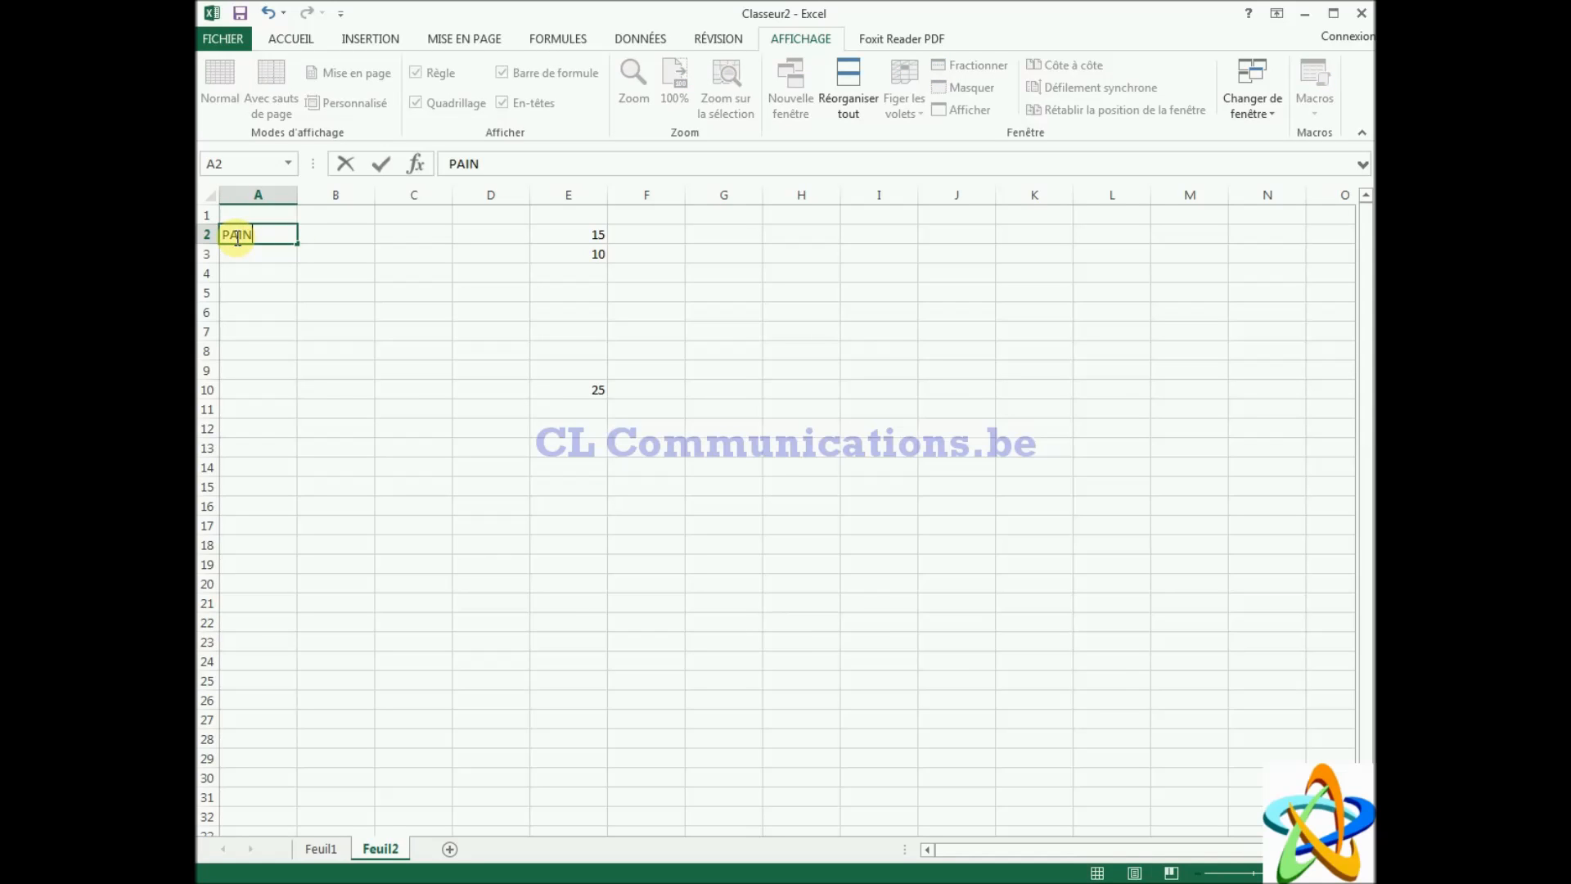
{"action": "key", "text": "Return"}
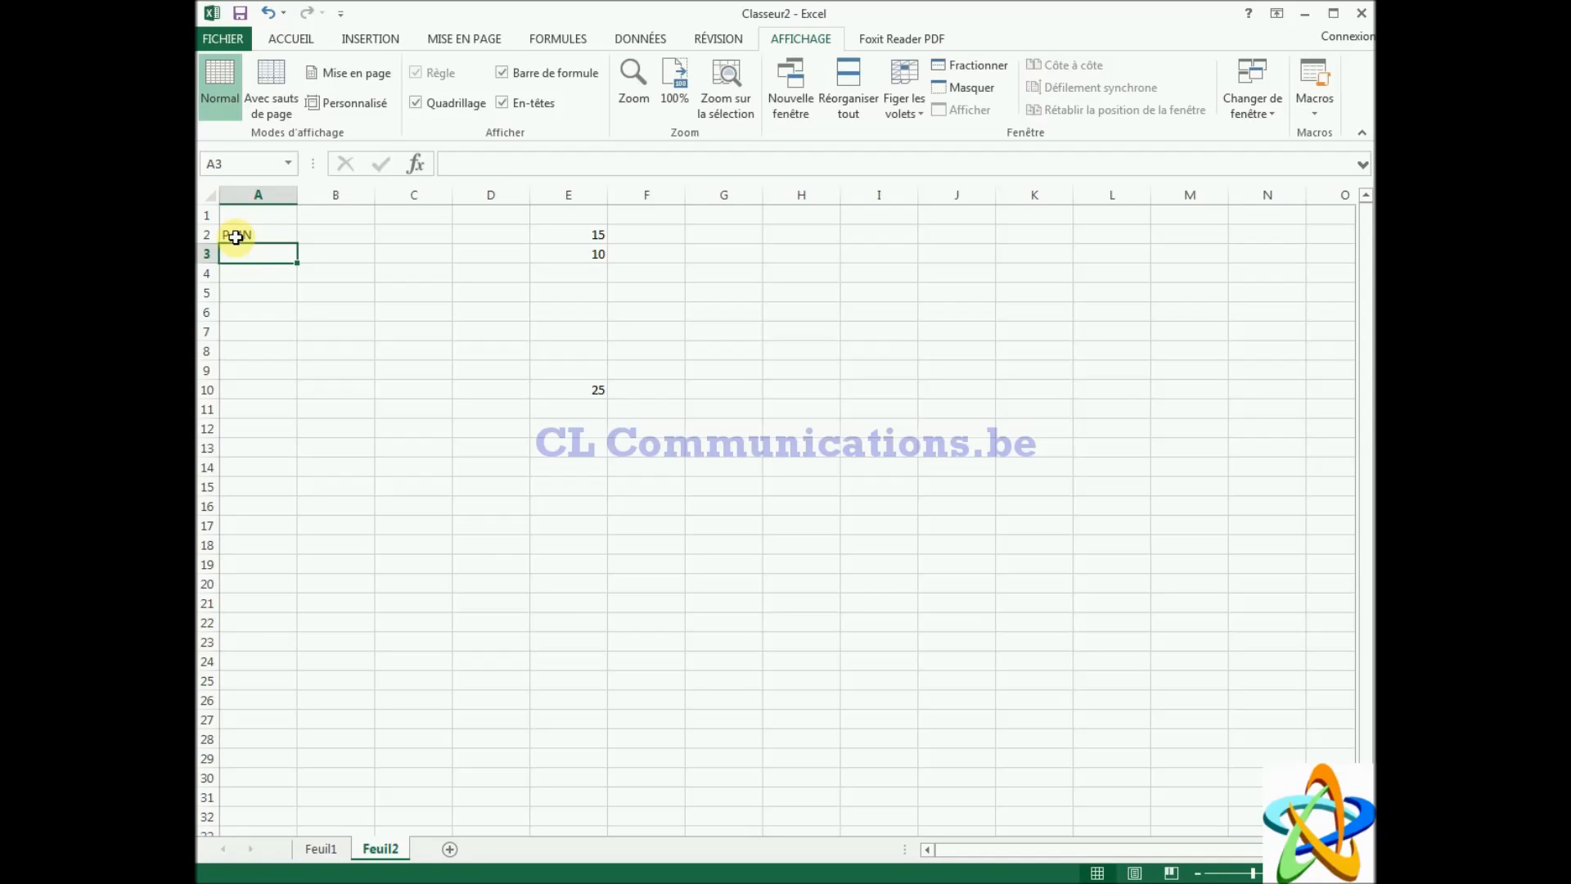
{"action": "type", "text": "B"}
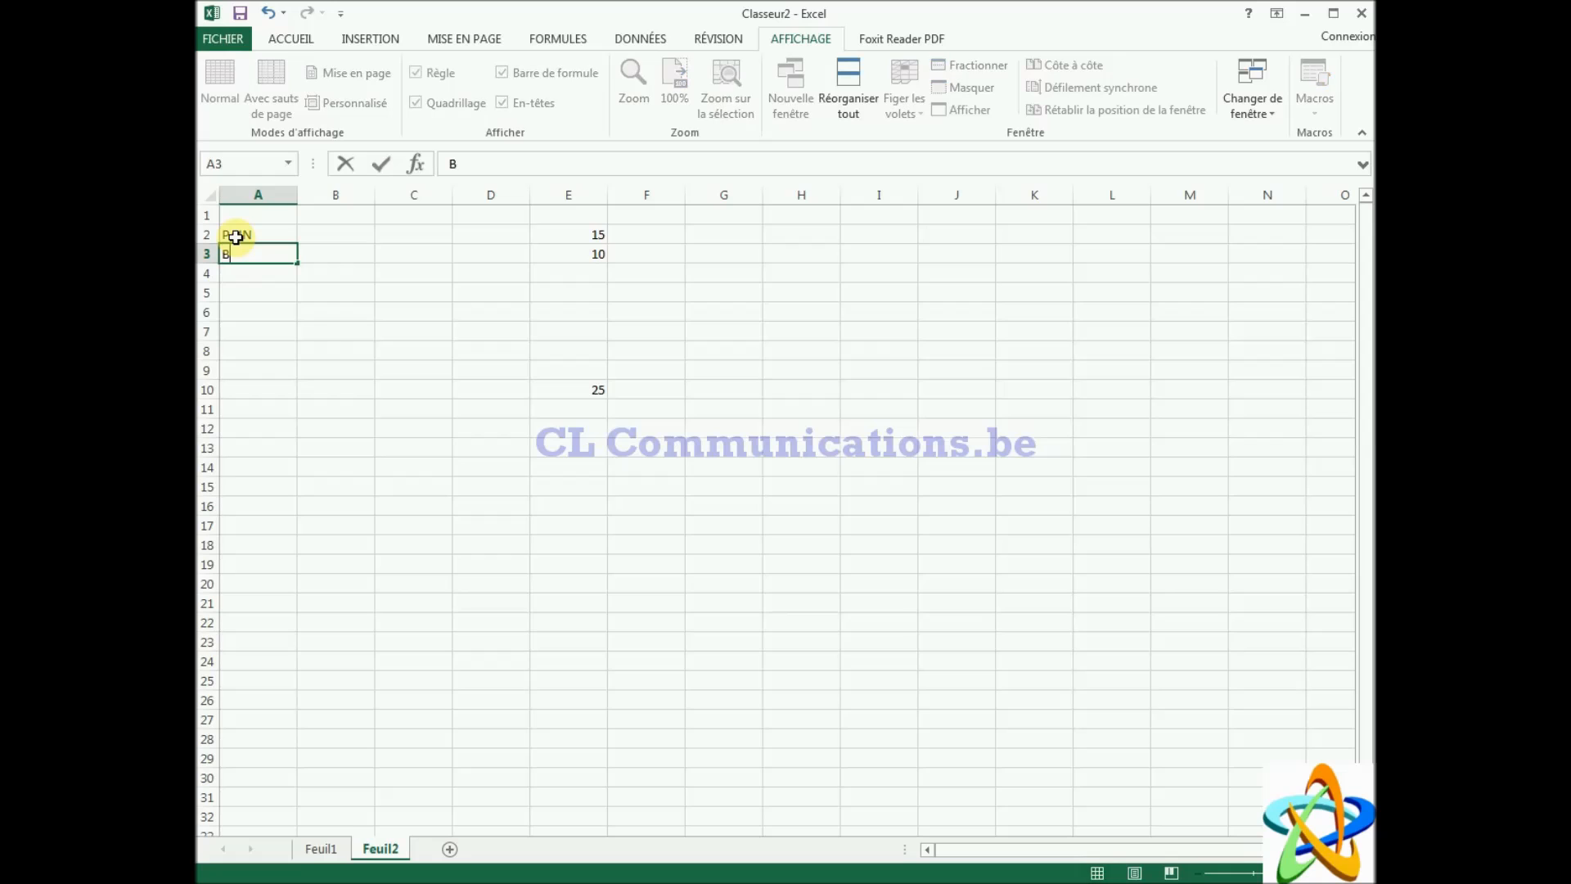
{"action": "type", "text": "OISSONS"}
{"action": "key", "text": "Return"}
Step: Enter the expense labels BOUCHER in cell A4 and MEDECIN in cell A5
{"action": "type", "text": "BOULAN"}
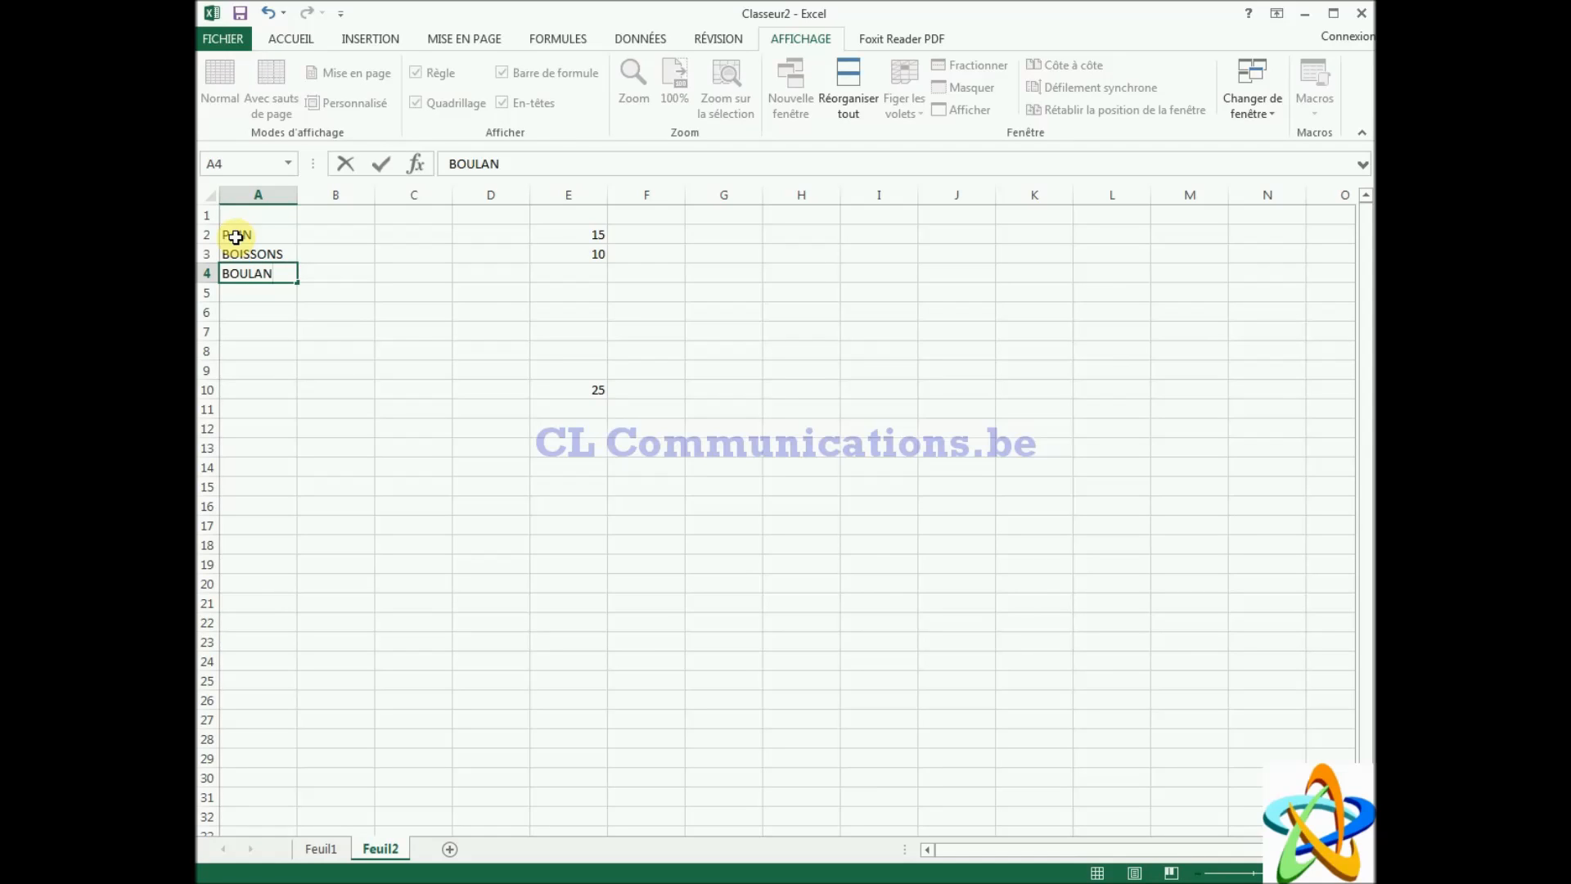
{"action": "key", "text": "BackSpace"}
{"action": "key", "text": "BackSpace"}
{"action": "key", "text": "BackSpace"}
{"action": "type", "text": "CHER"}
{"action": "key", "text": "Return"}
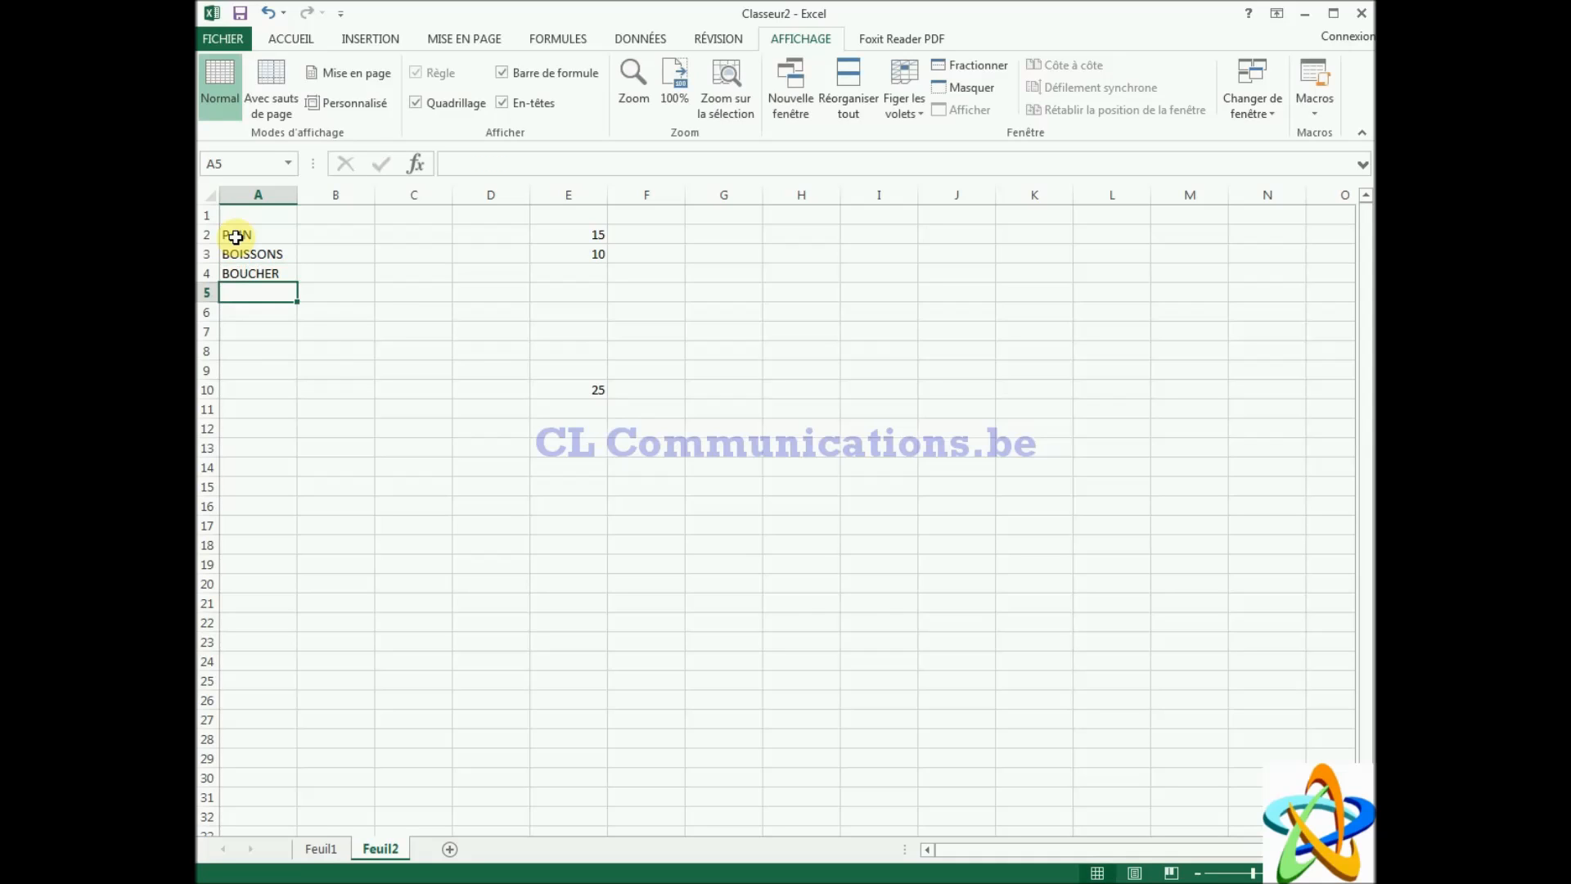
{"action": "type", "text": "MED"}
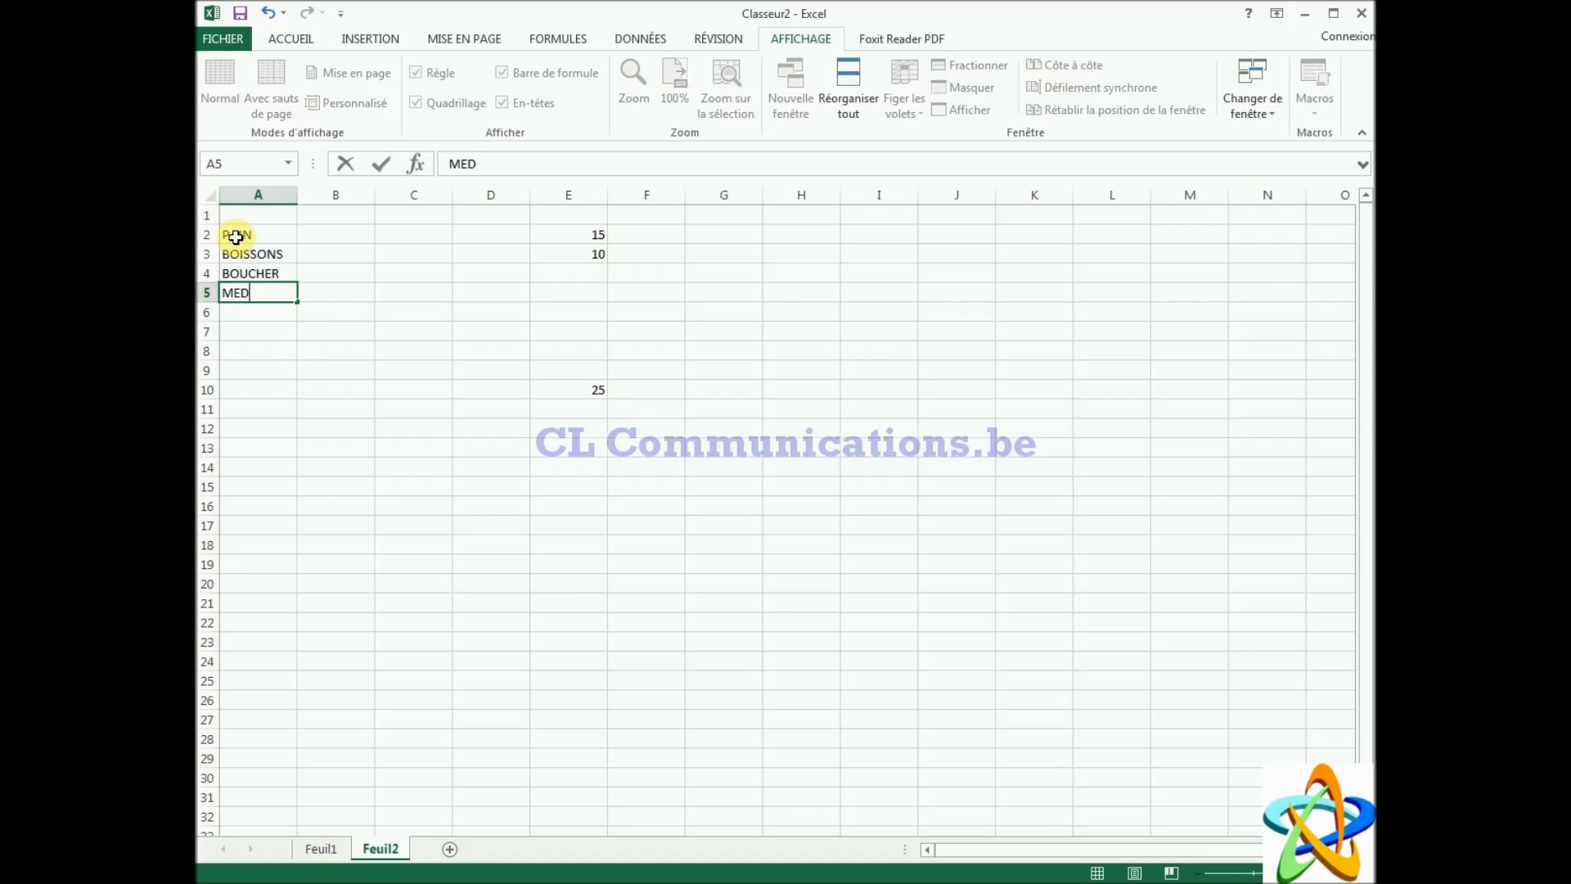
{"action": "type", "text": "ECIN"}
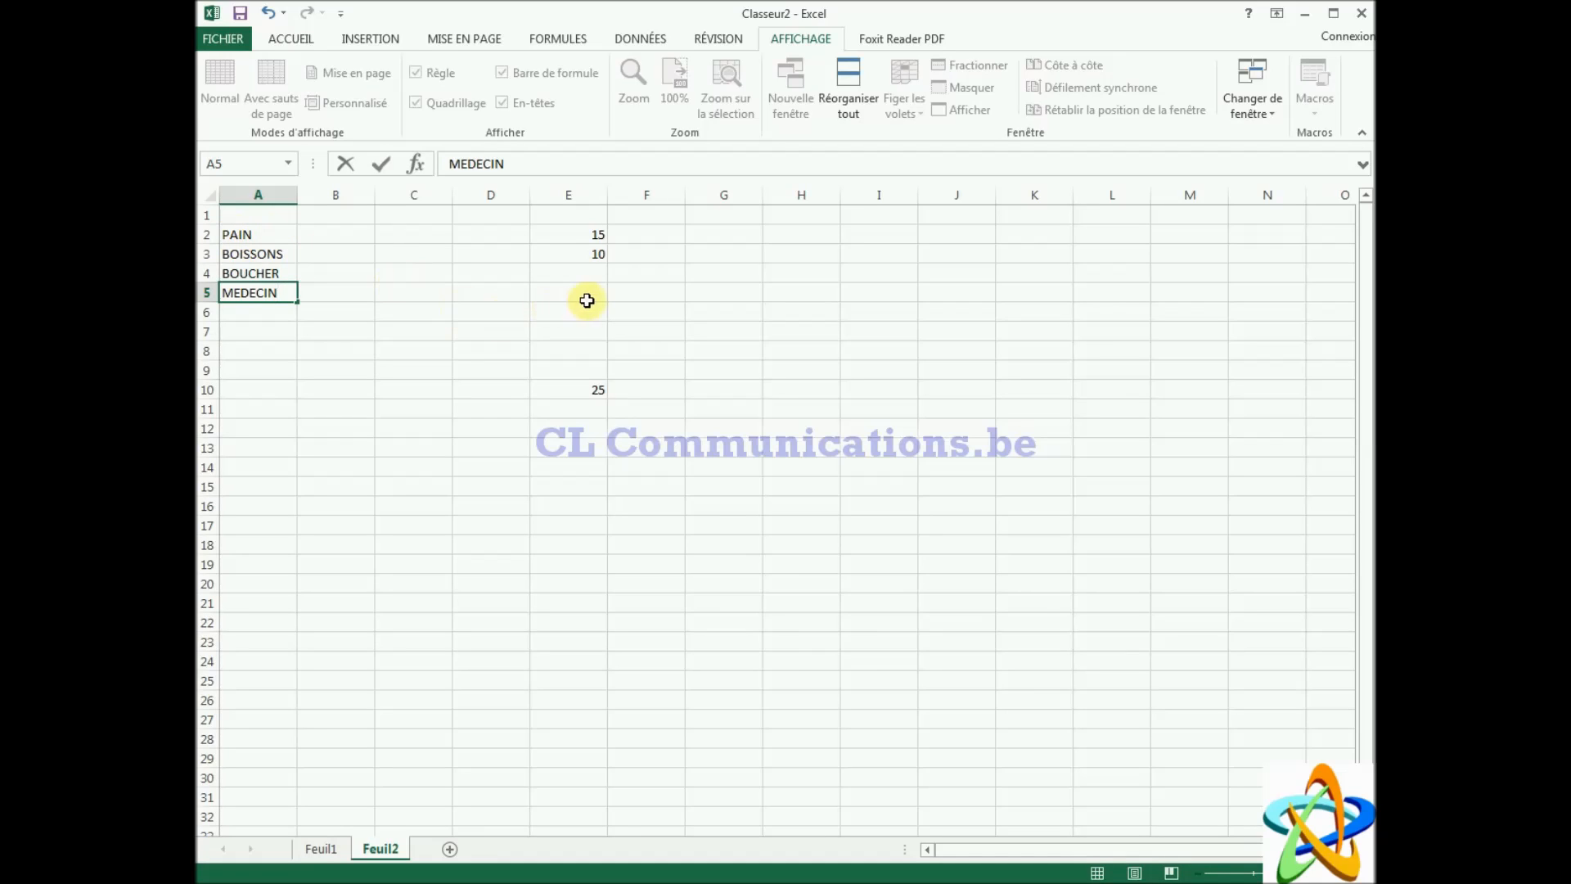
Step: Enter the amounts 20 in cell E4 for BOUCHER and 30 in cell E5 for MEDECIN
{"action": "left_click", "coordinate": [571, 278]}
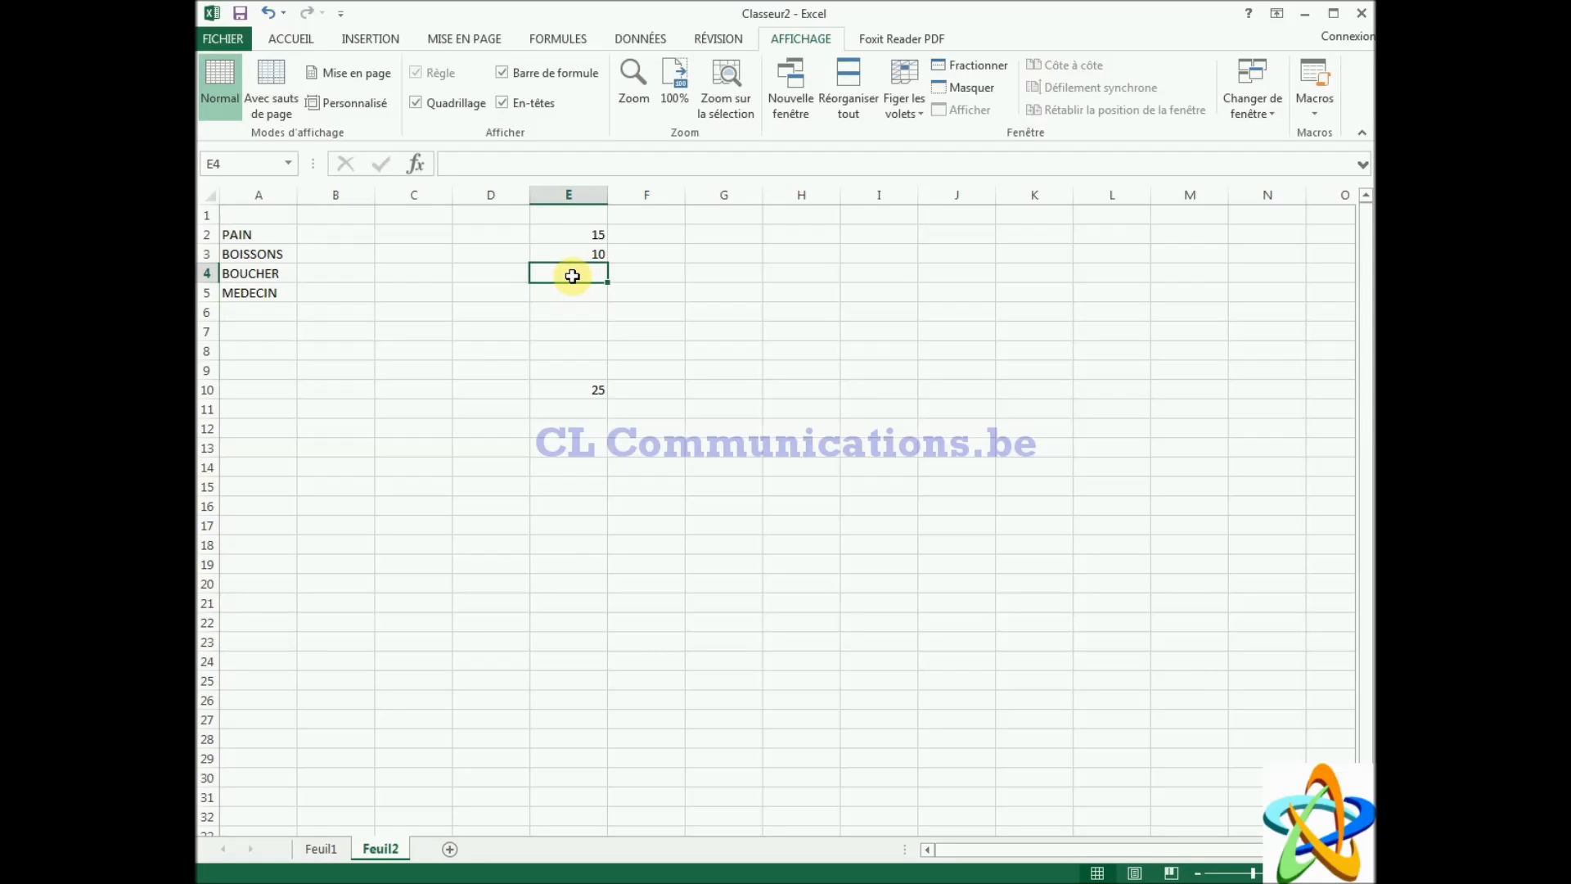
{"action": "type", "text": "20"}
{"action": "key", "text": "Return"}
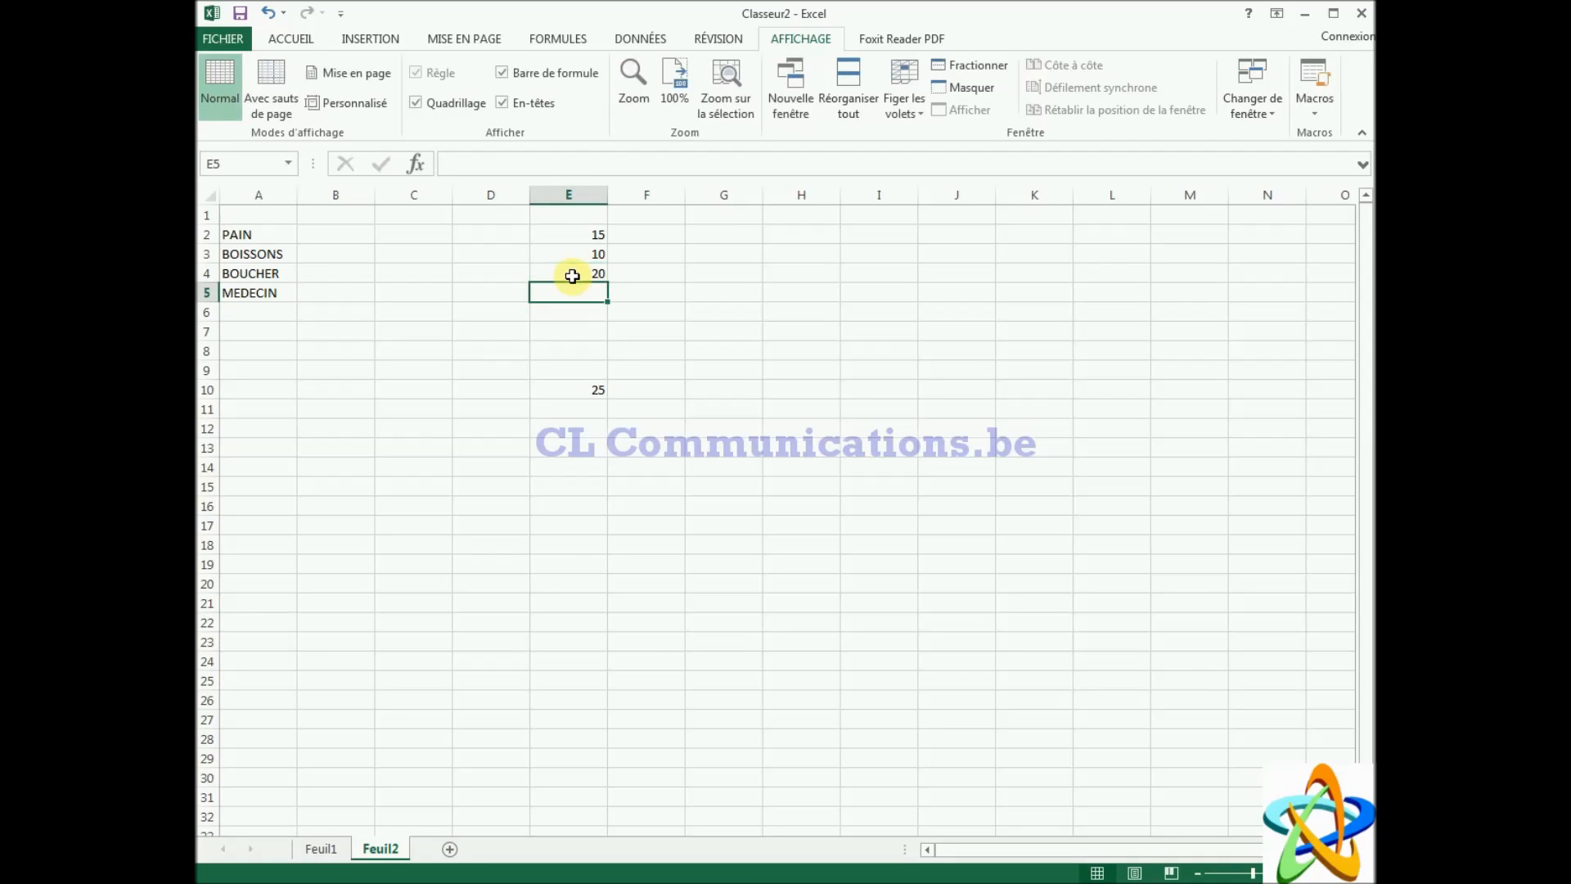
{"action": "type", "text": "30"}
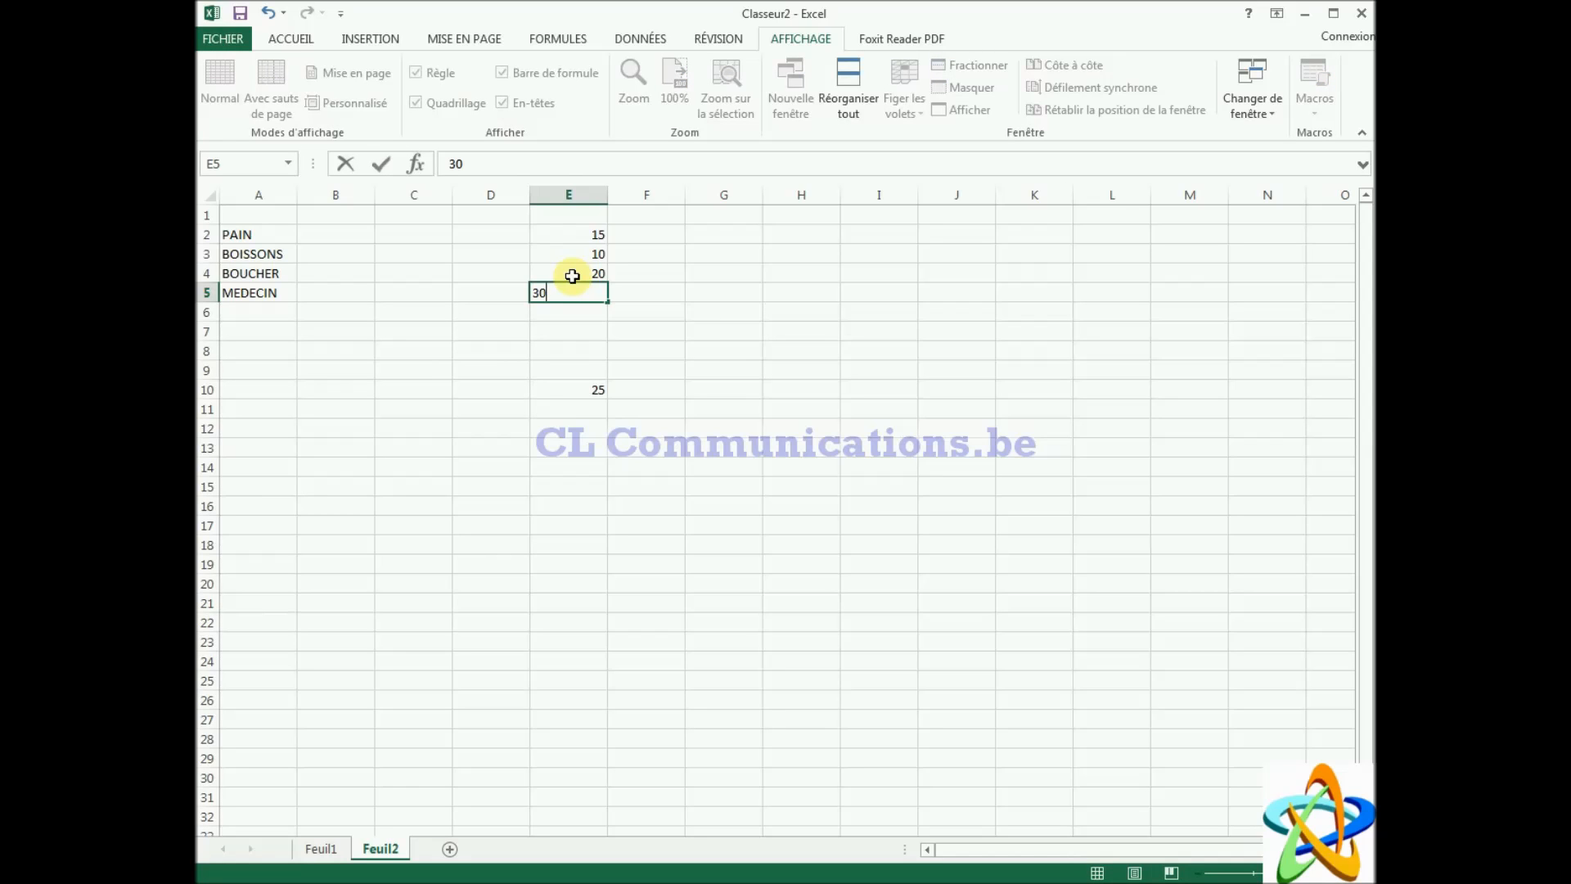
{"action": "key", "text": "Tab"}
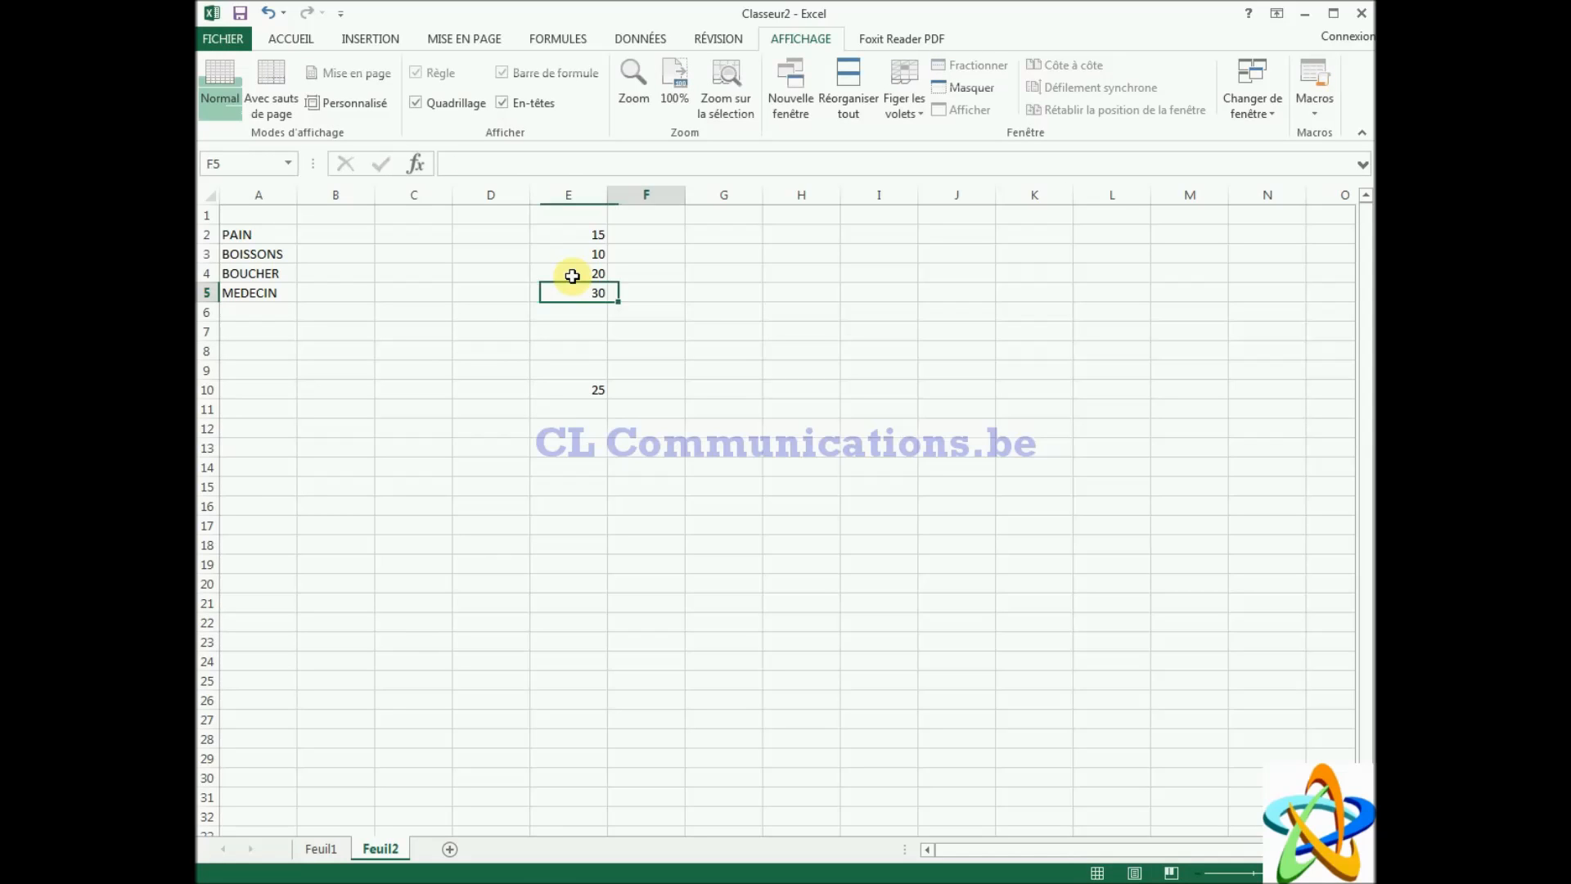
Step: Replace the fixed-number formula in cell E10 with =SOMME(E2:E9) to total the amounts in column E
{"action": "left_click", "coordinate": [561, 388]}
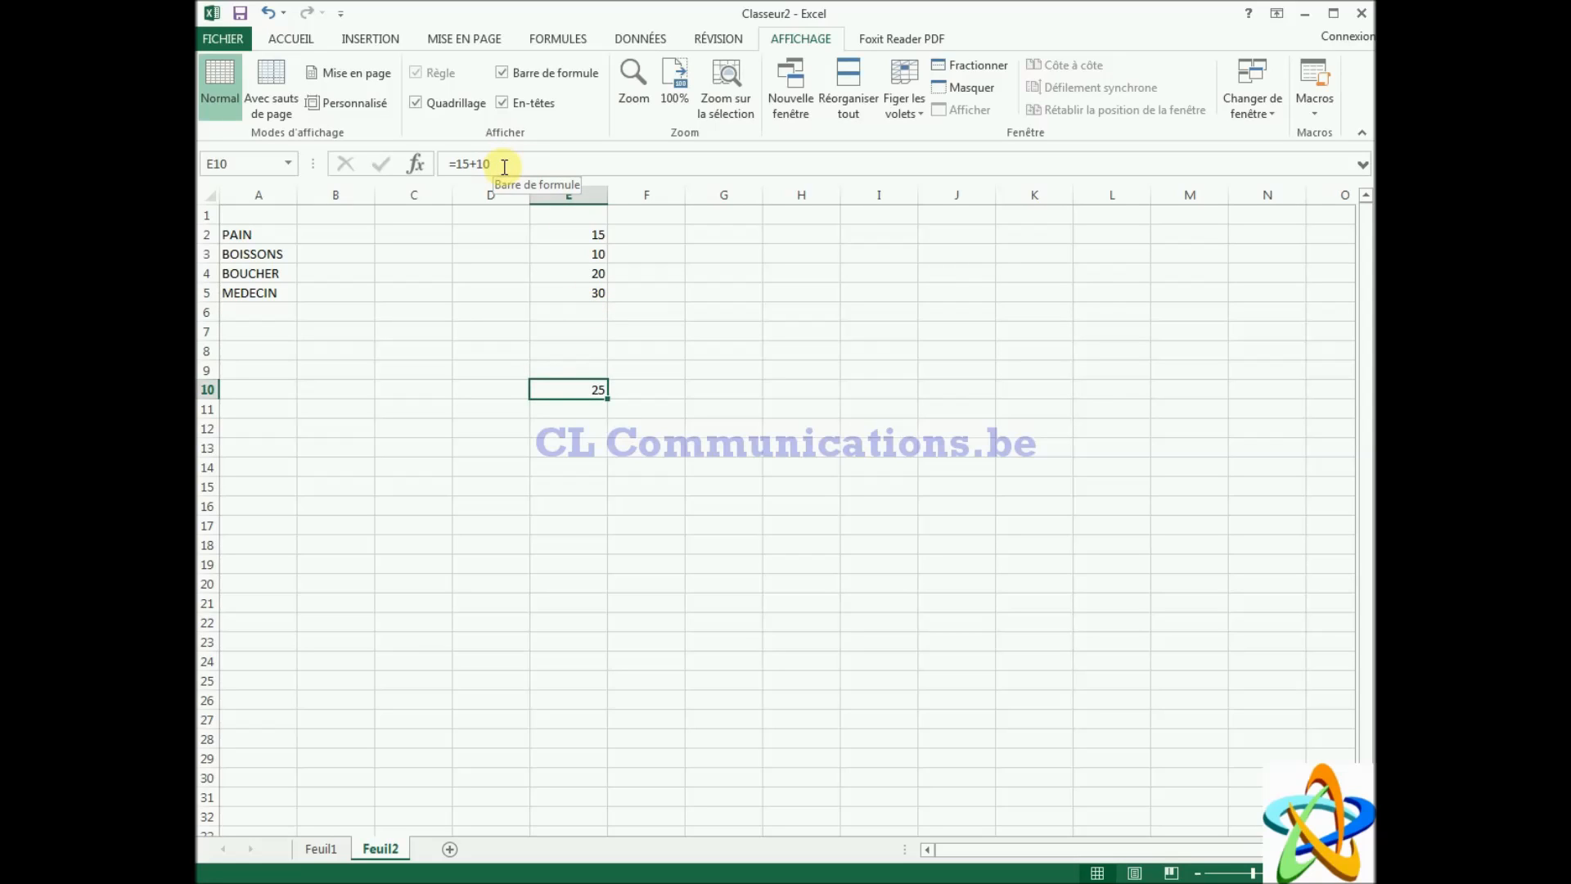
{"action": "left_click", "coordinate": [578, 389]}
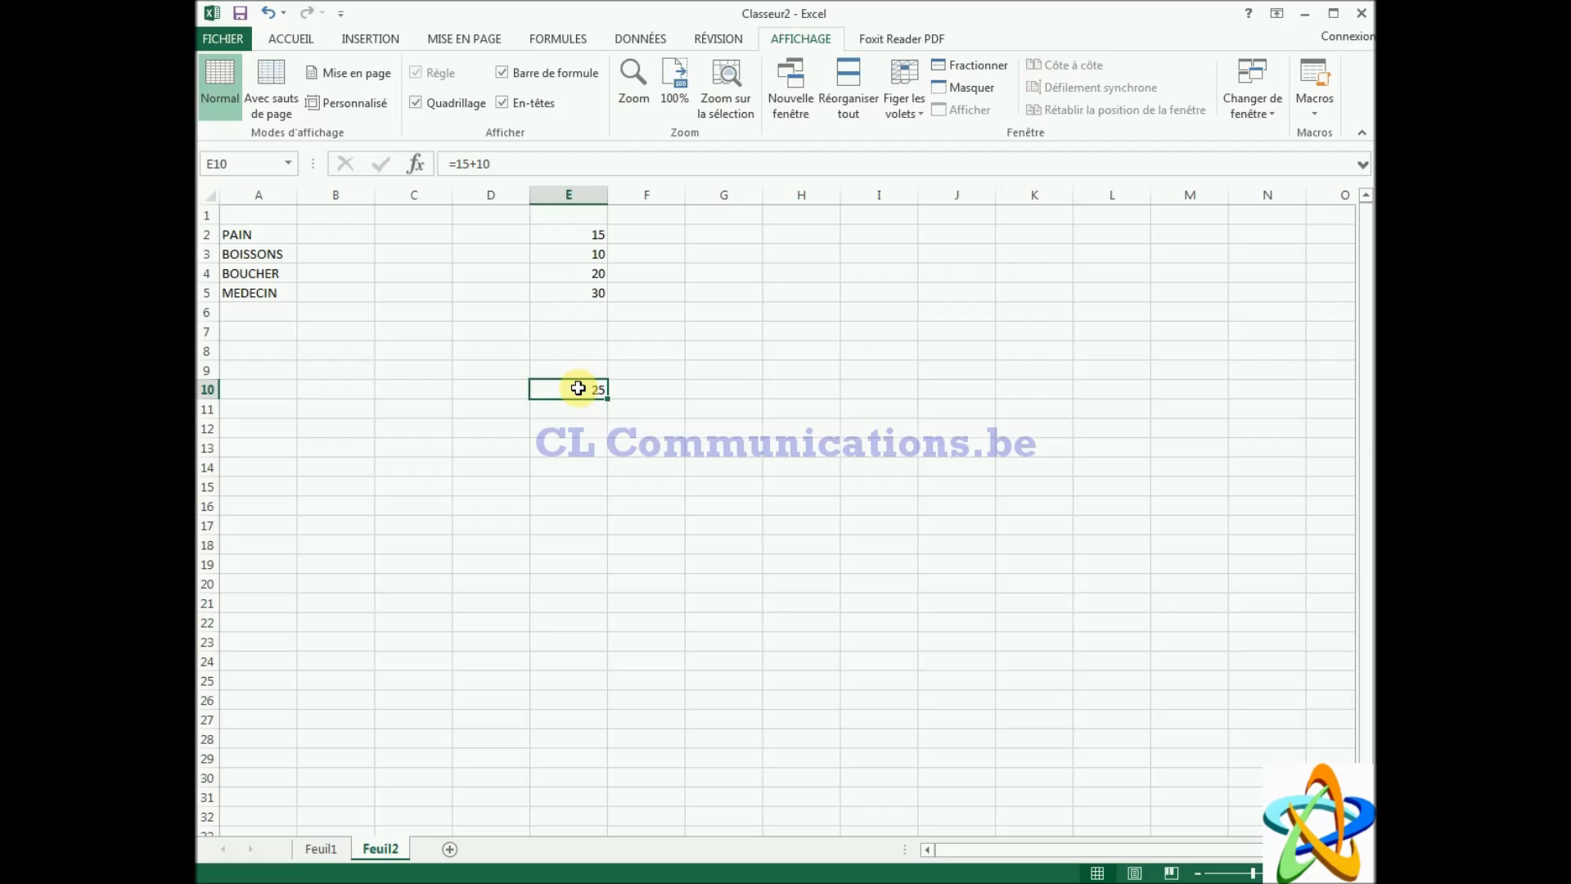
{"action": "key", "text": "Delete"}
{"action": "type", "text": "="}
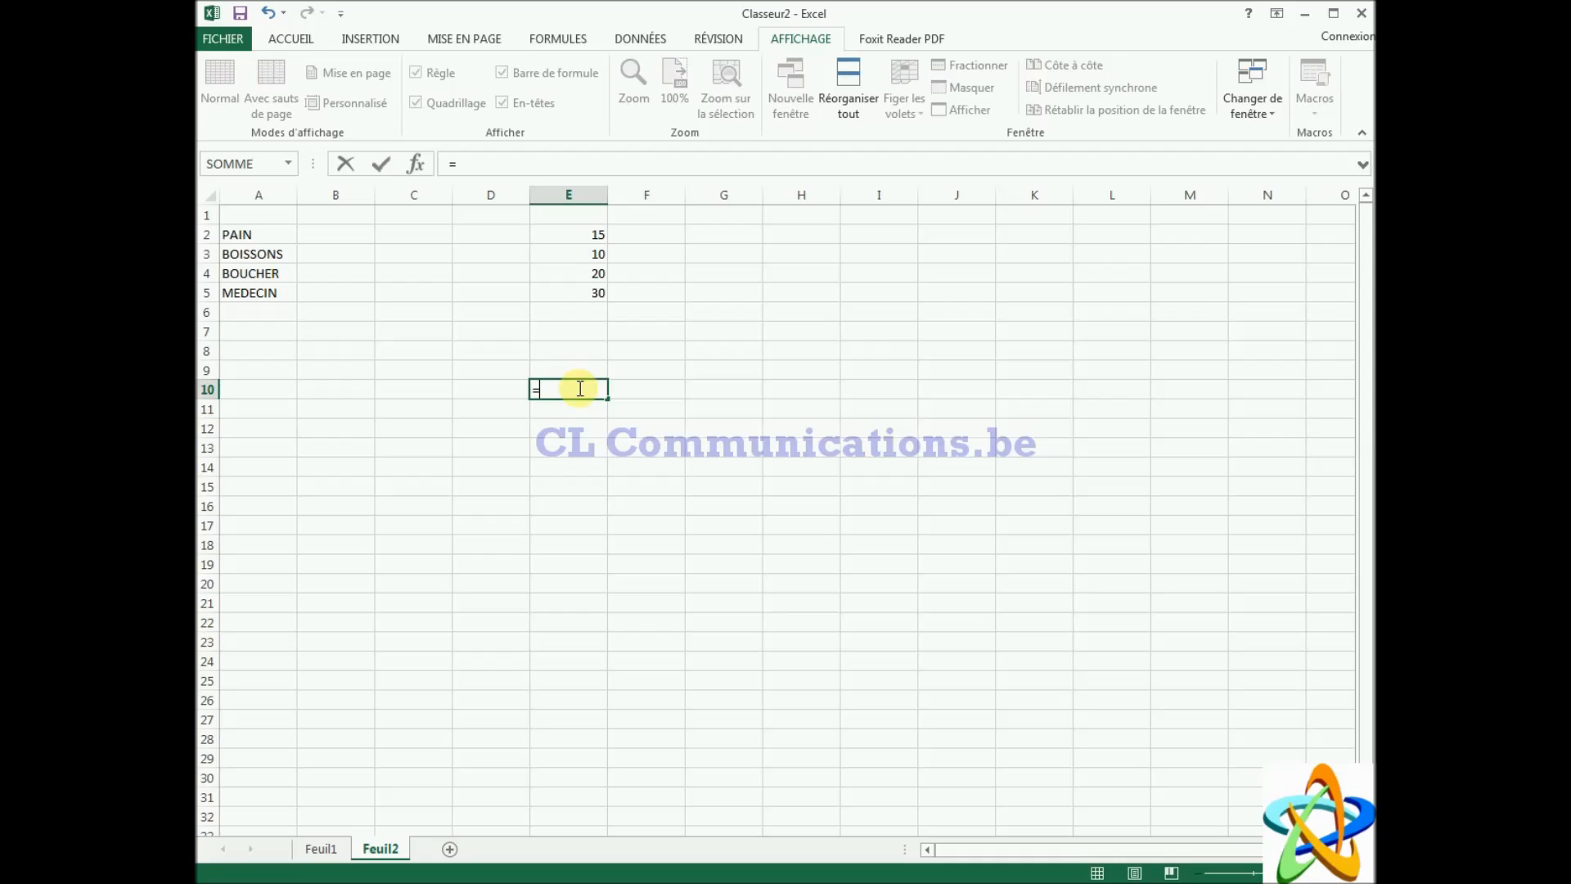
{"action": "type", "text": "SOMME"}
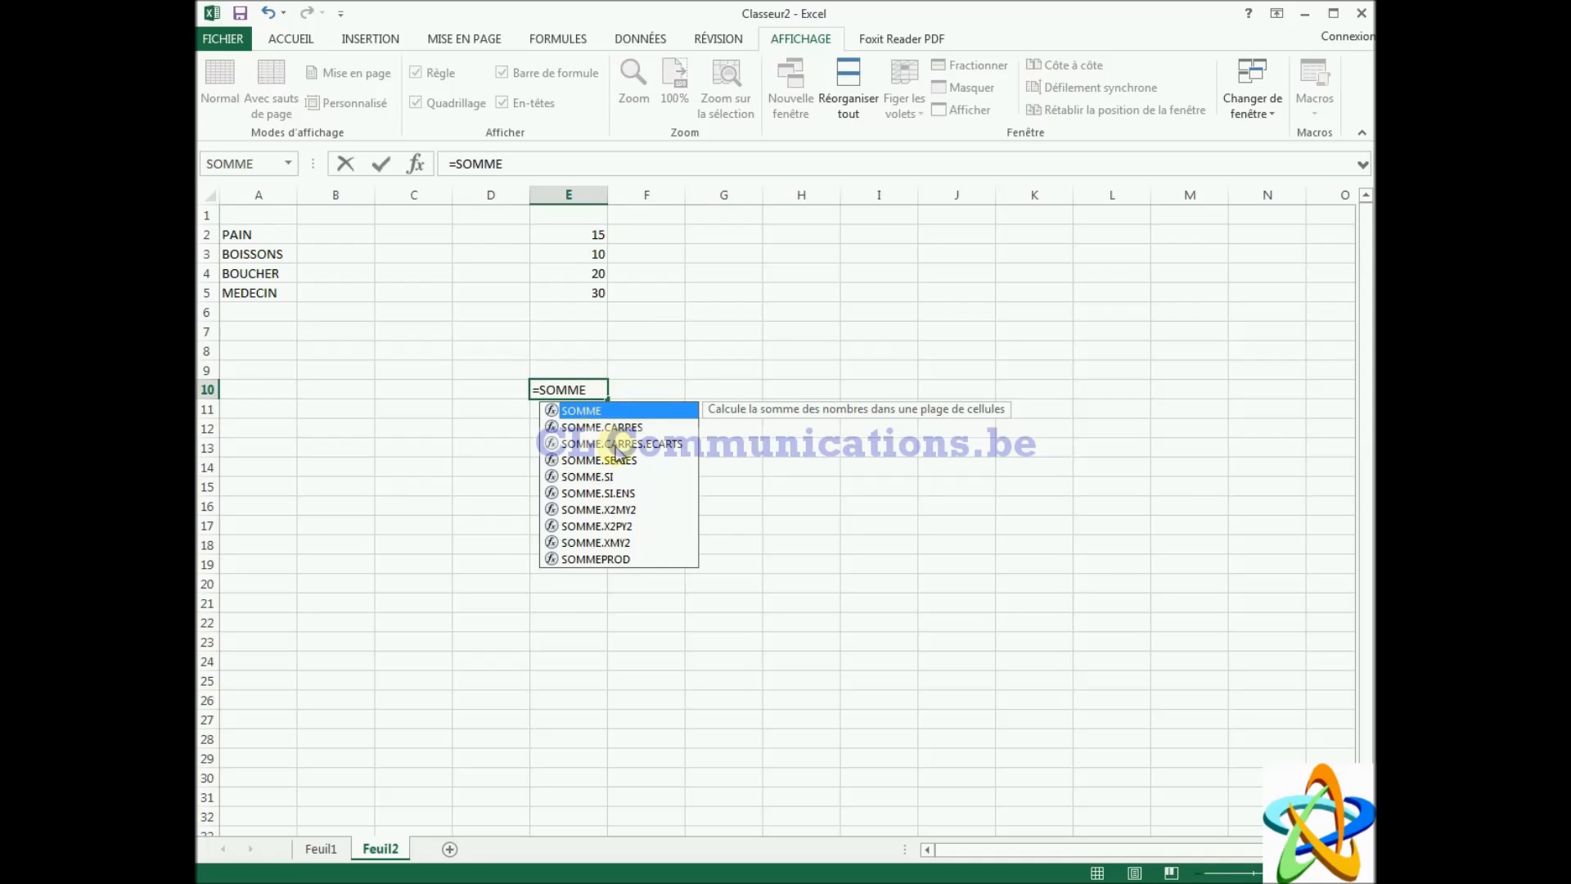
{"action": "double_click", "coordinate": [576, 412]}
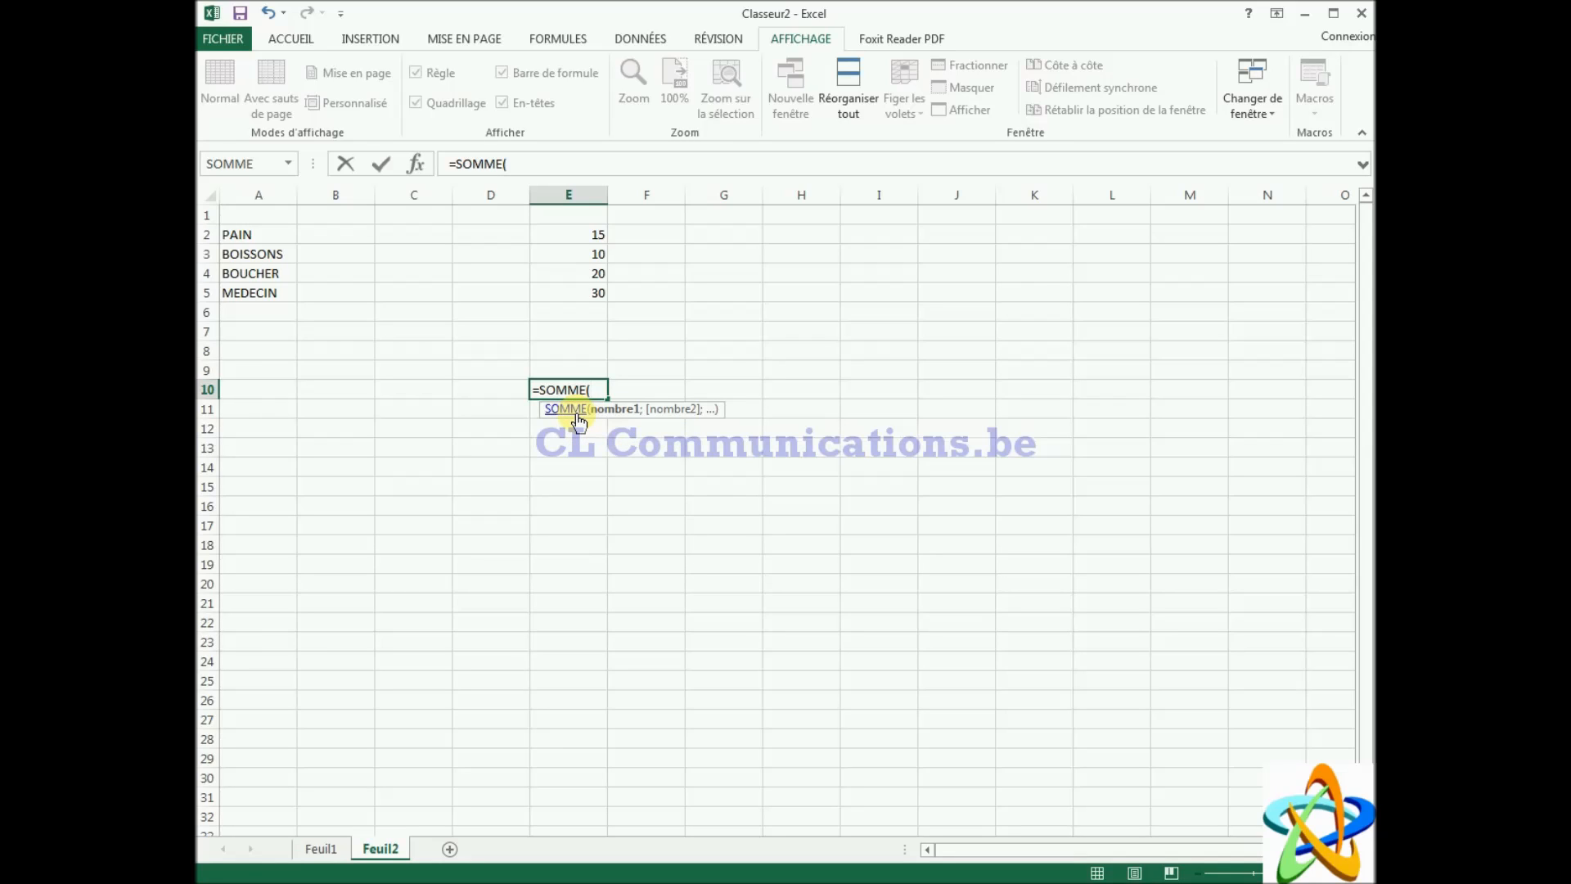
{"action": "left_click", "coordinate": [568, 236]}
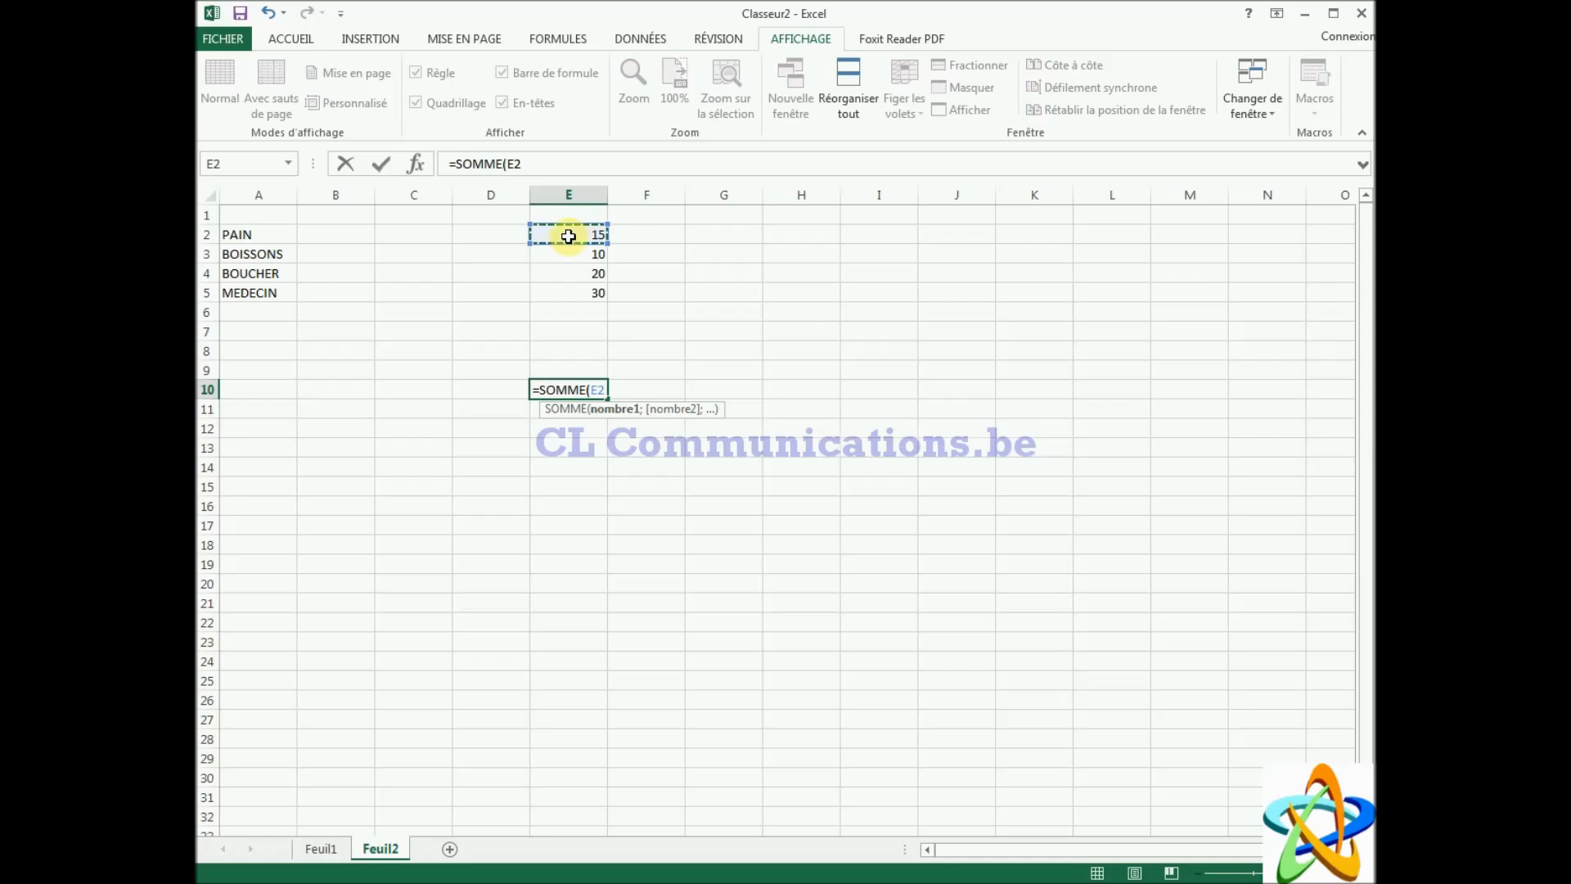
{"action": "type", "text": "/"}
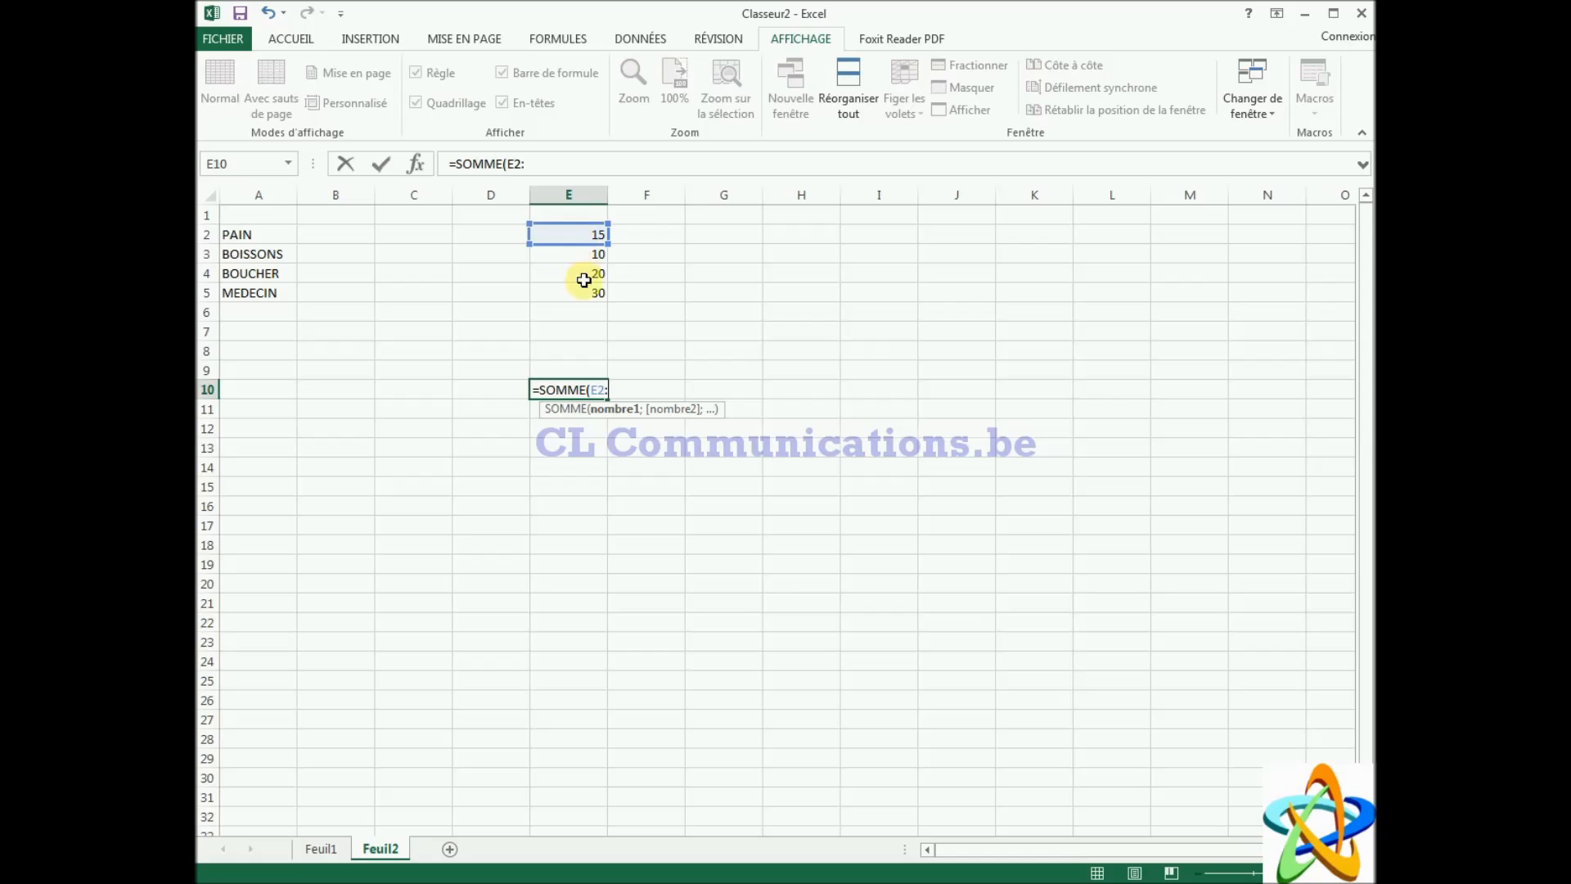
{"action": "left_click", "coordinate": [566, 367]}
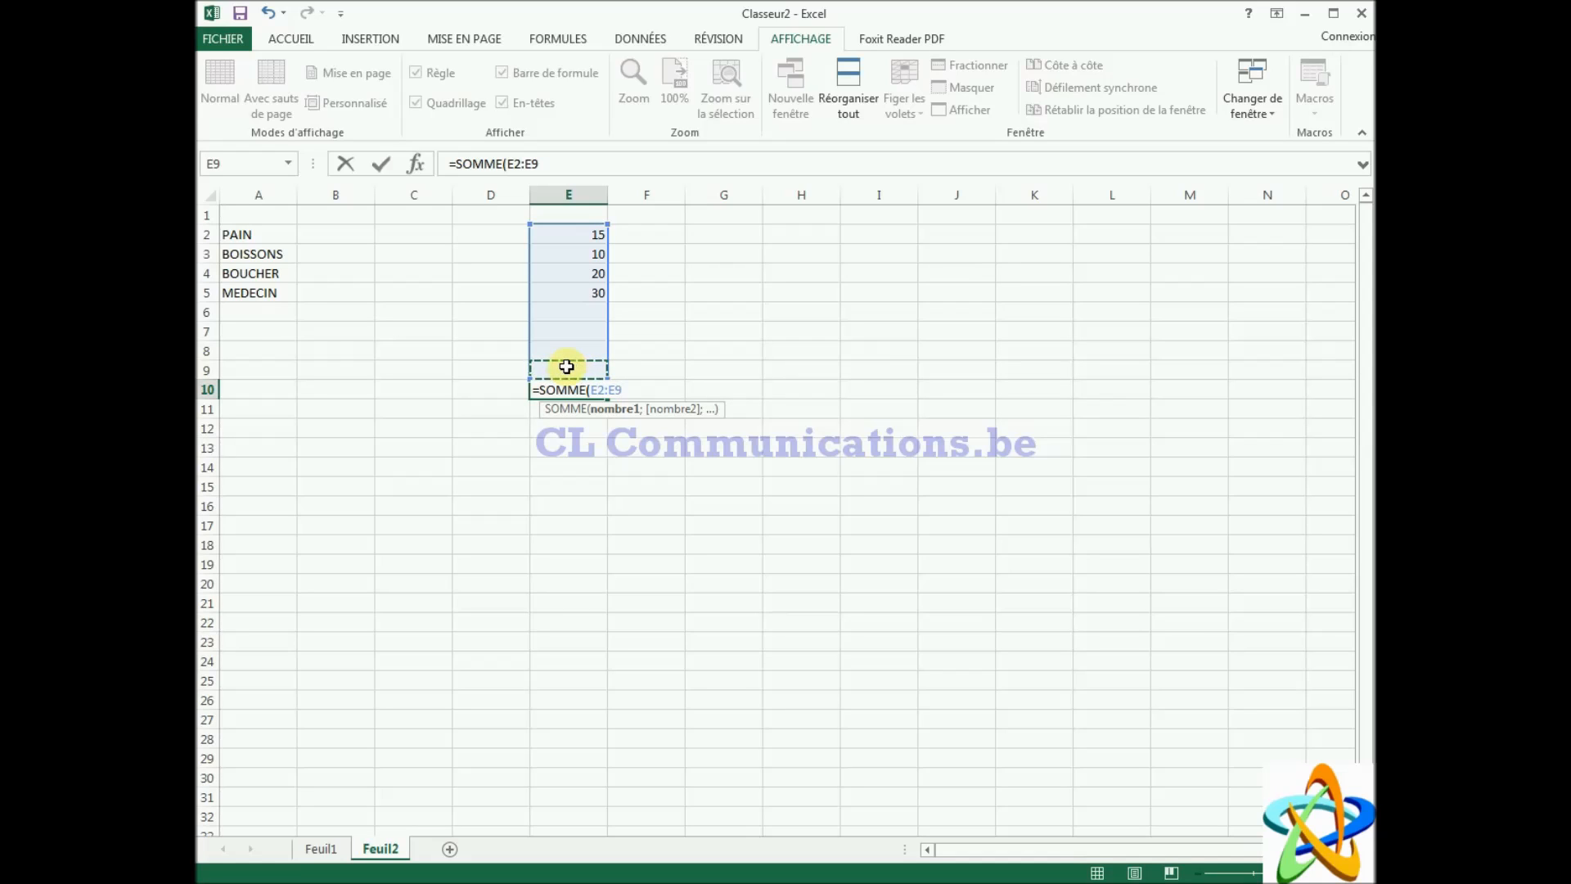
{"action": "type", "text": ")"}
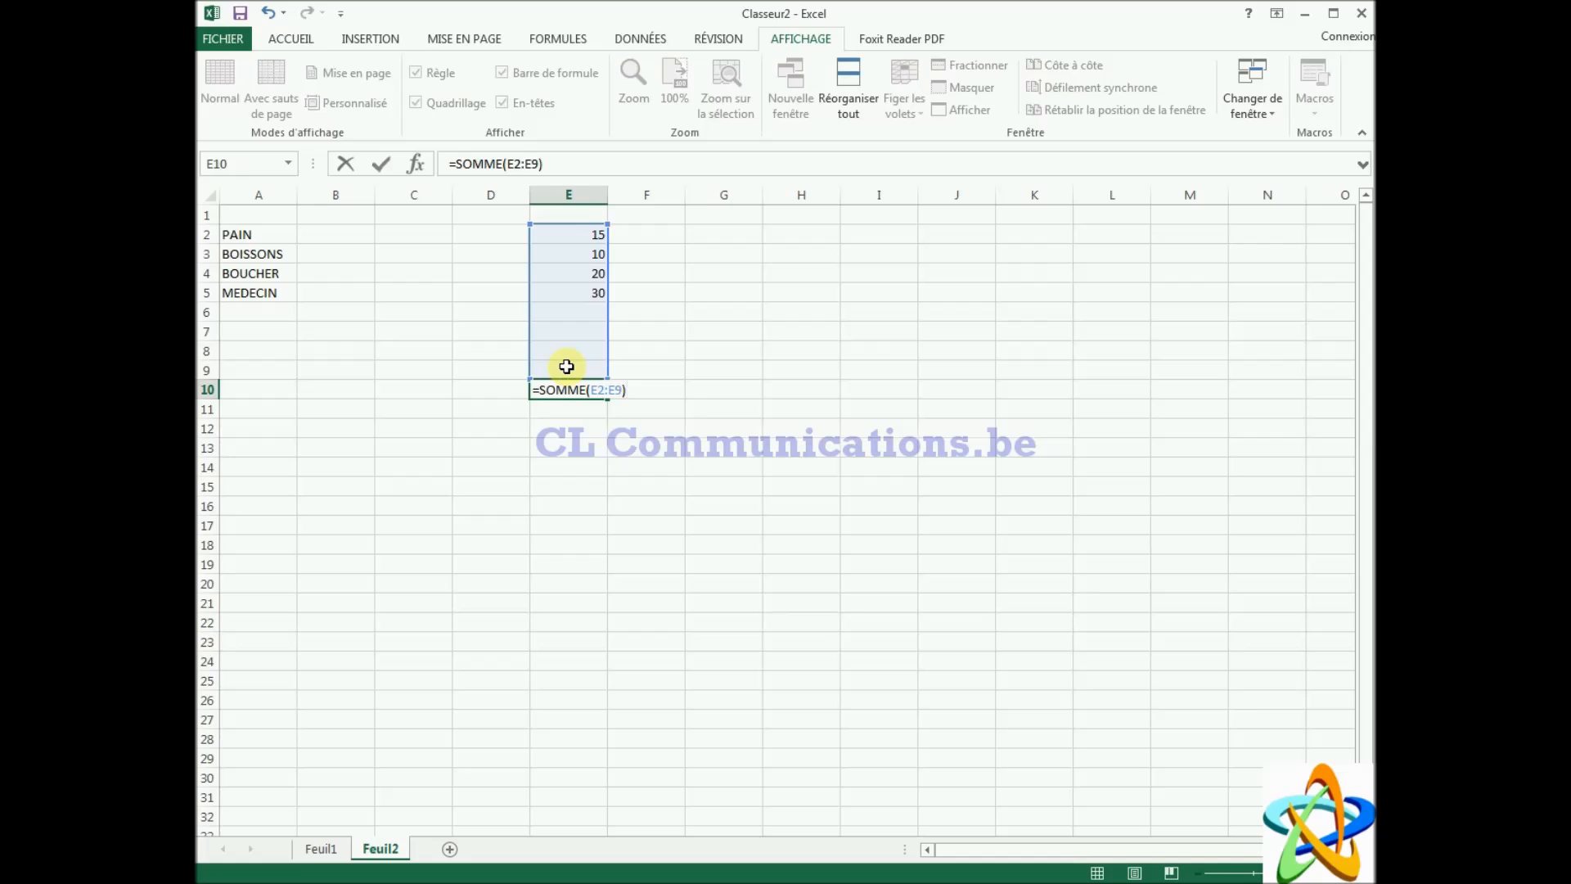
{"action": "key", "text": "Tab"}
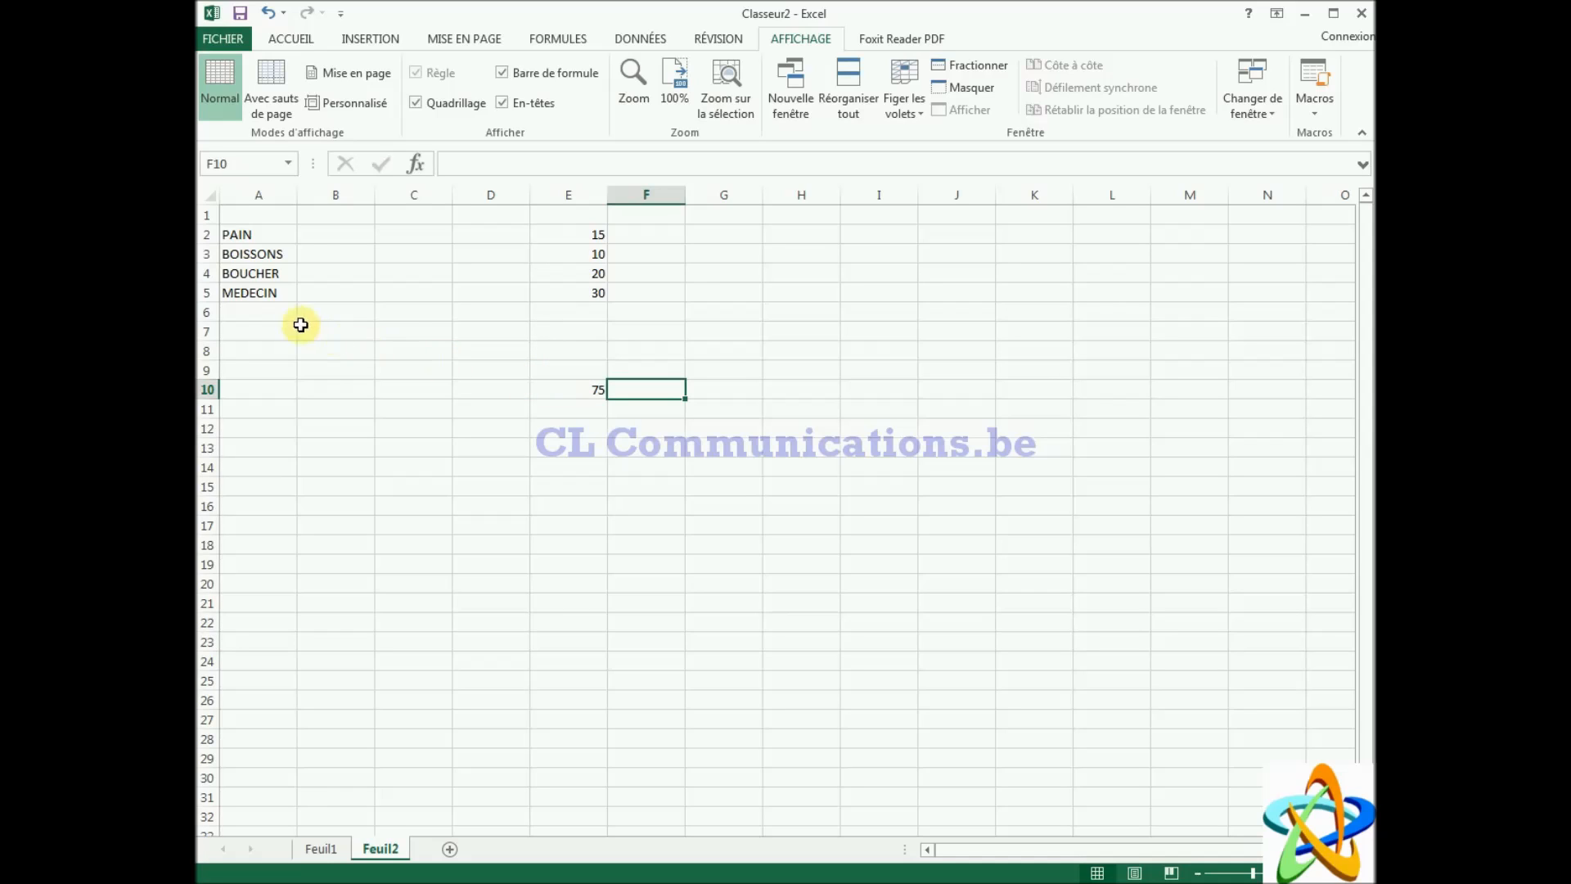
Step: Add the expense MARCH LEG in cell A6 with the amount 15 in cell E6, and check the total in E10
{"action": "left_click", "coordinate": [278, 311]}
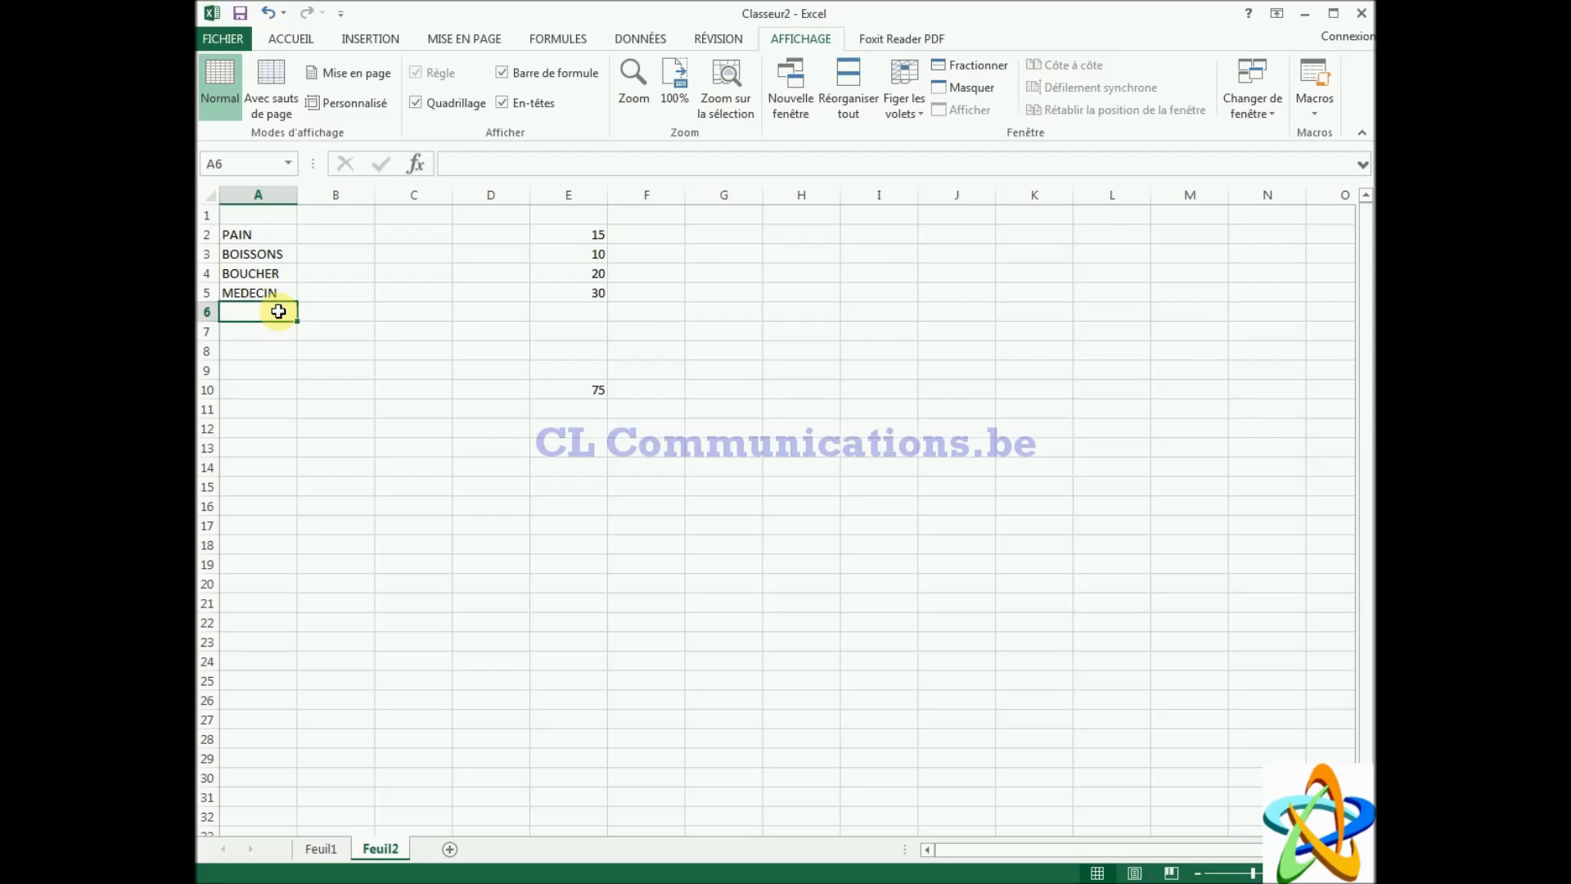
{"action": "type", "text": "MAR"}
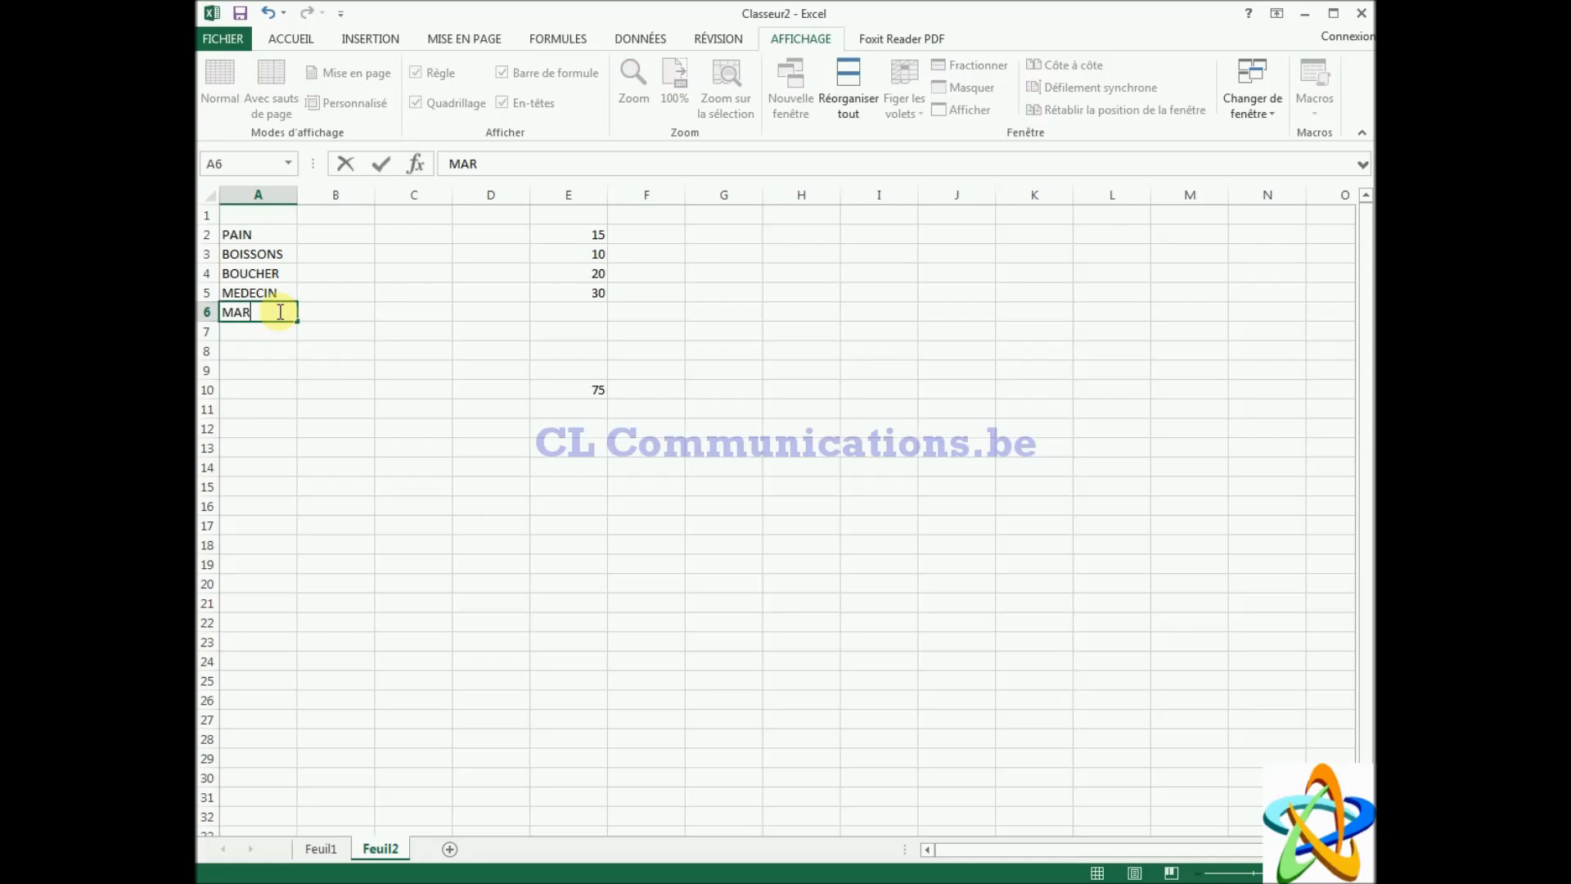
{"action": "type", "text": "CH LEG"}
{"action": "left_click", "coordinate": [586, 311]}
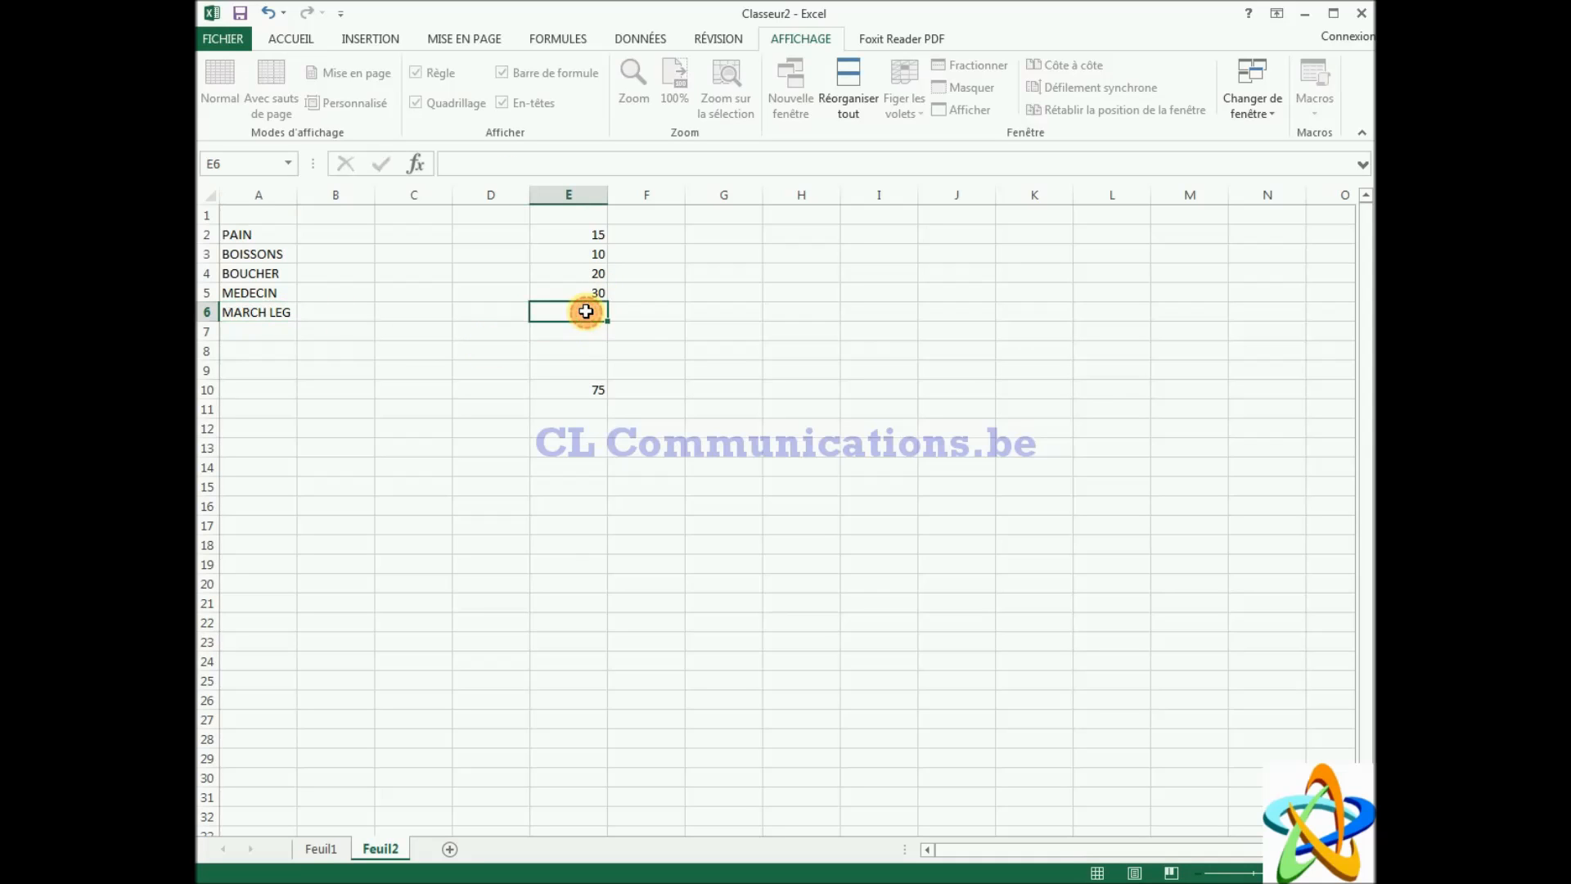
{"action": "type", "text": "15"}
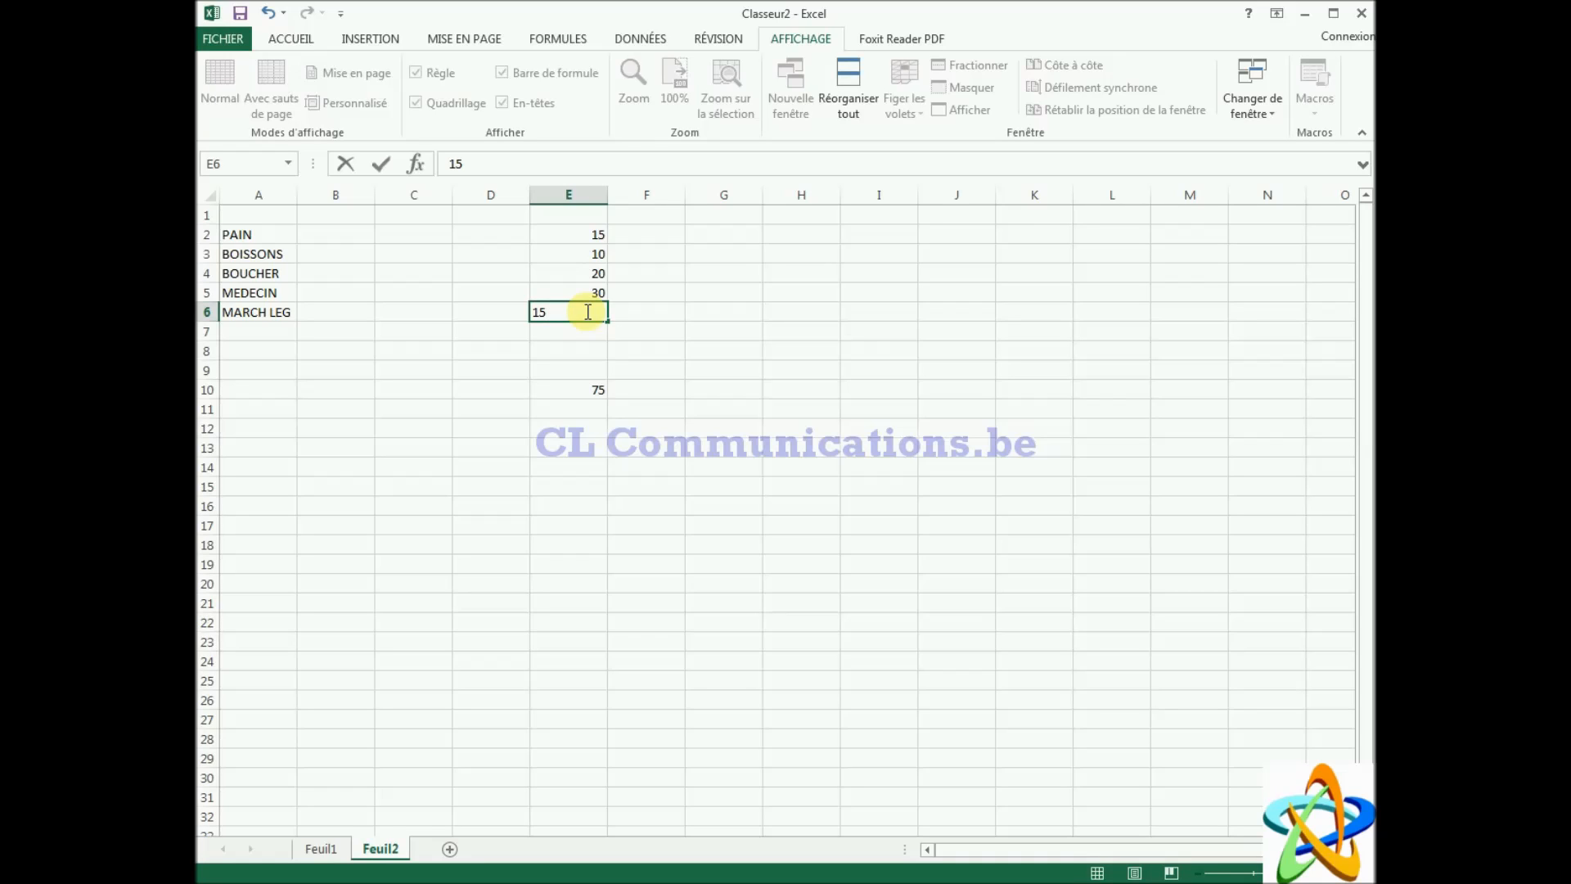
{"action": "key", "text": "Tab"}
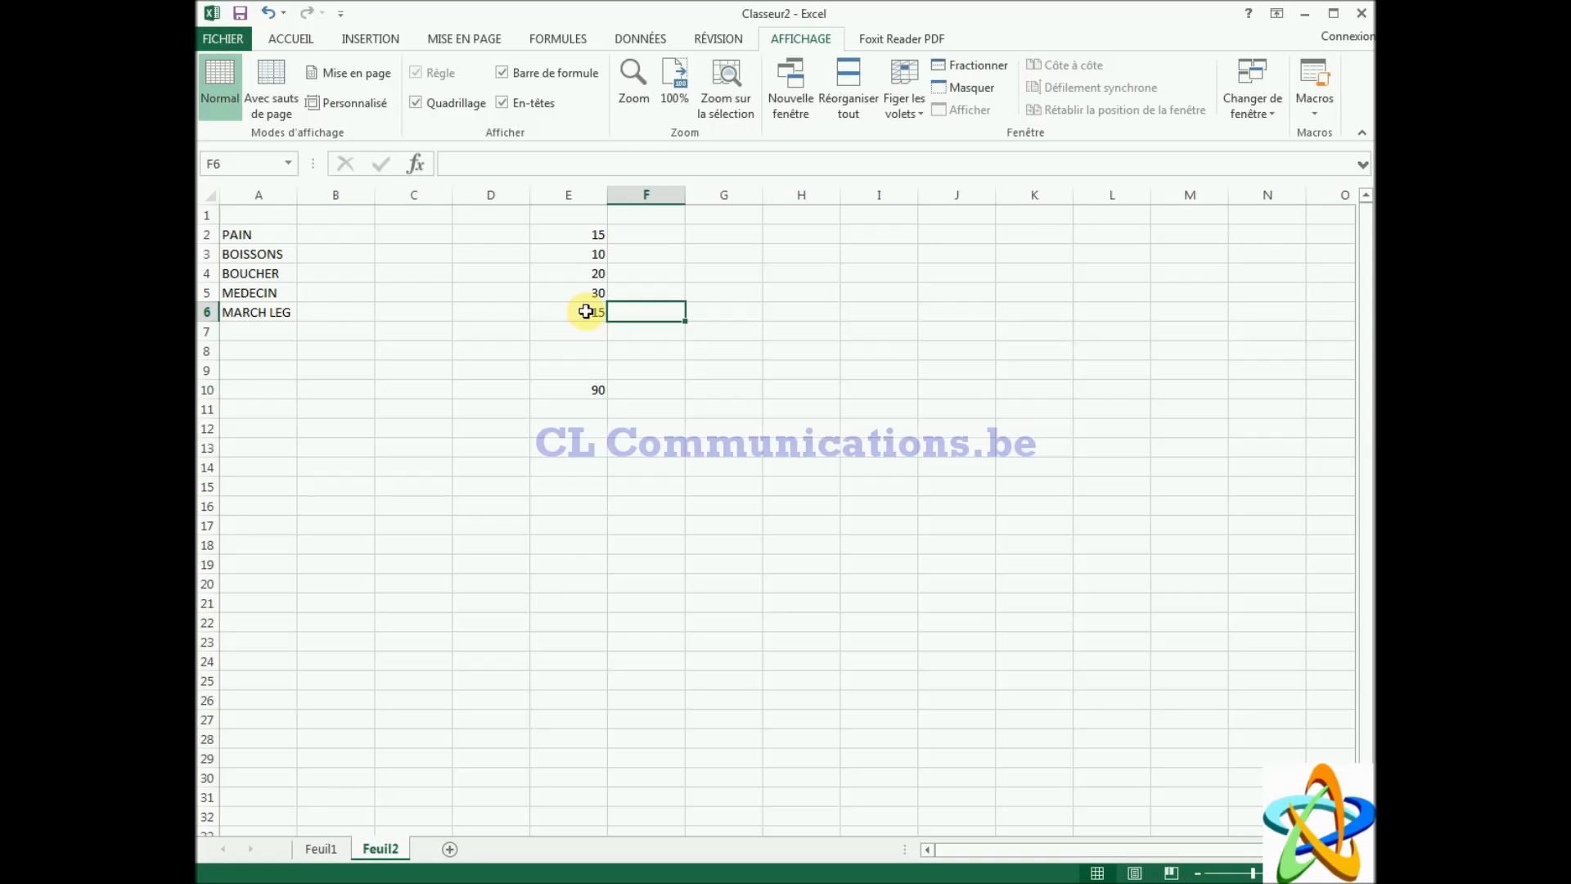
{"action": "left_click", "coordinate": [563, 390]}
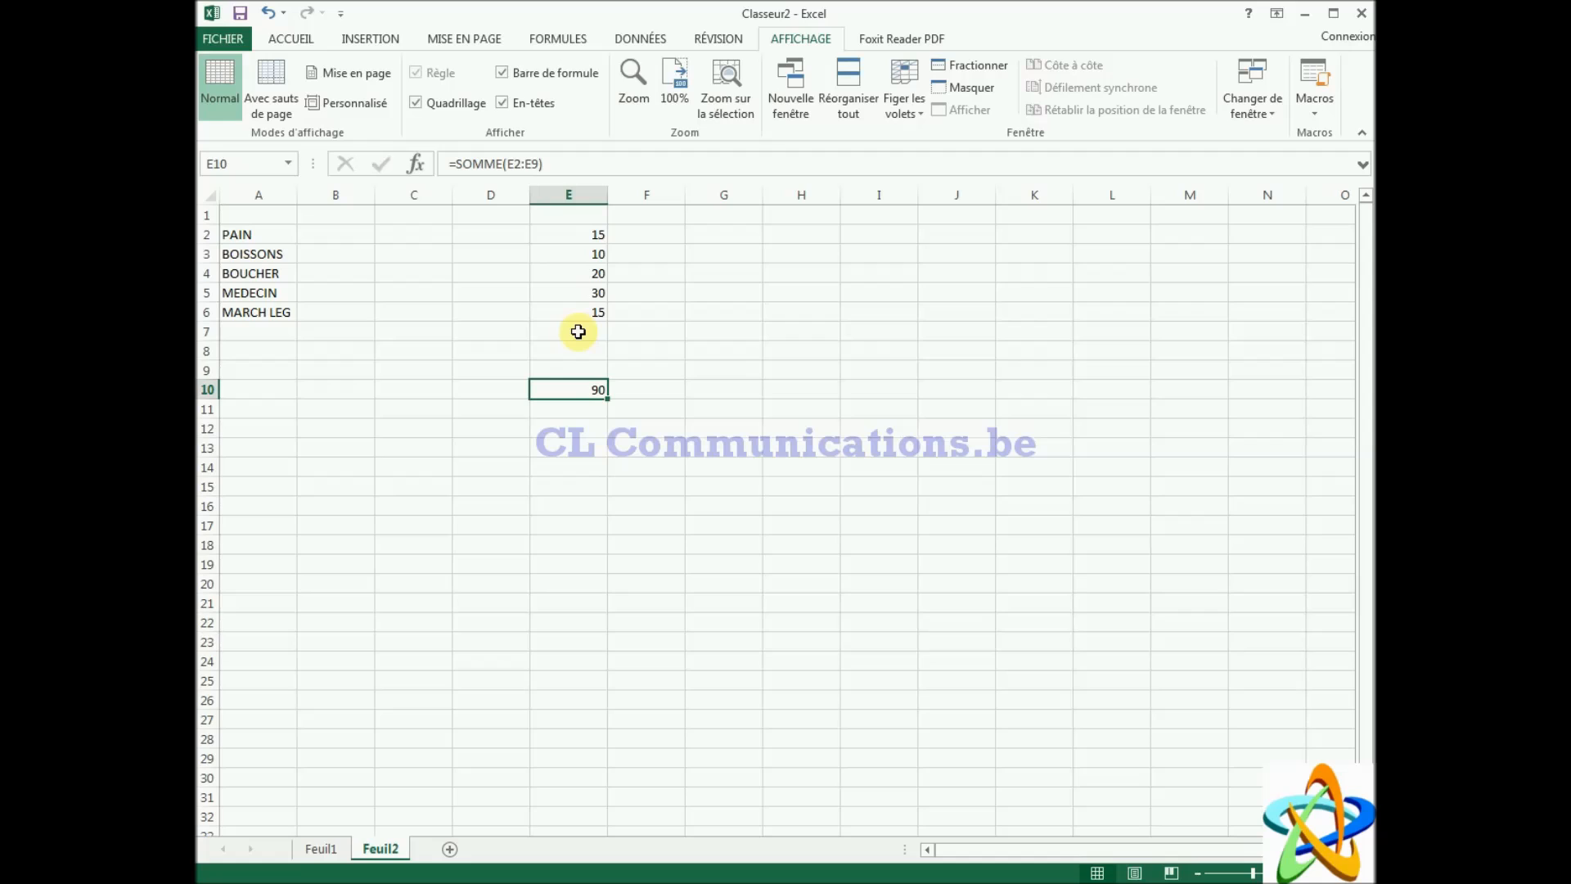
Step: Set the BOUCHER amount in cell E4 to 25 and check the total in E10
{"action": "left_click", "coordinate": [579, 276]}
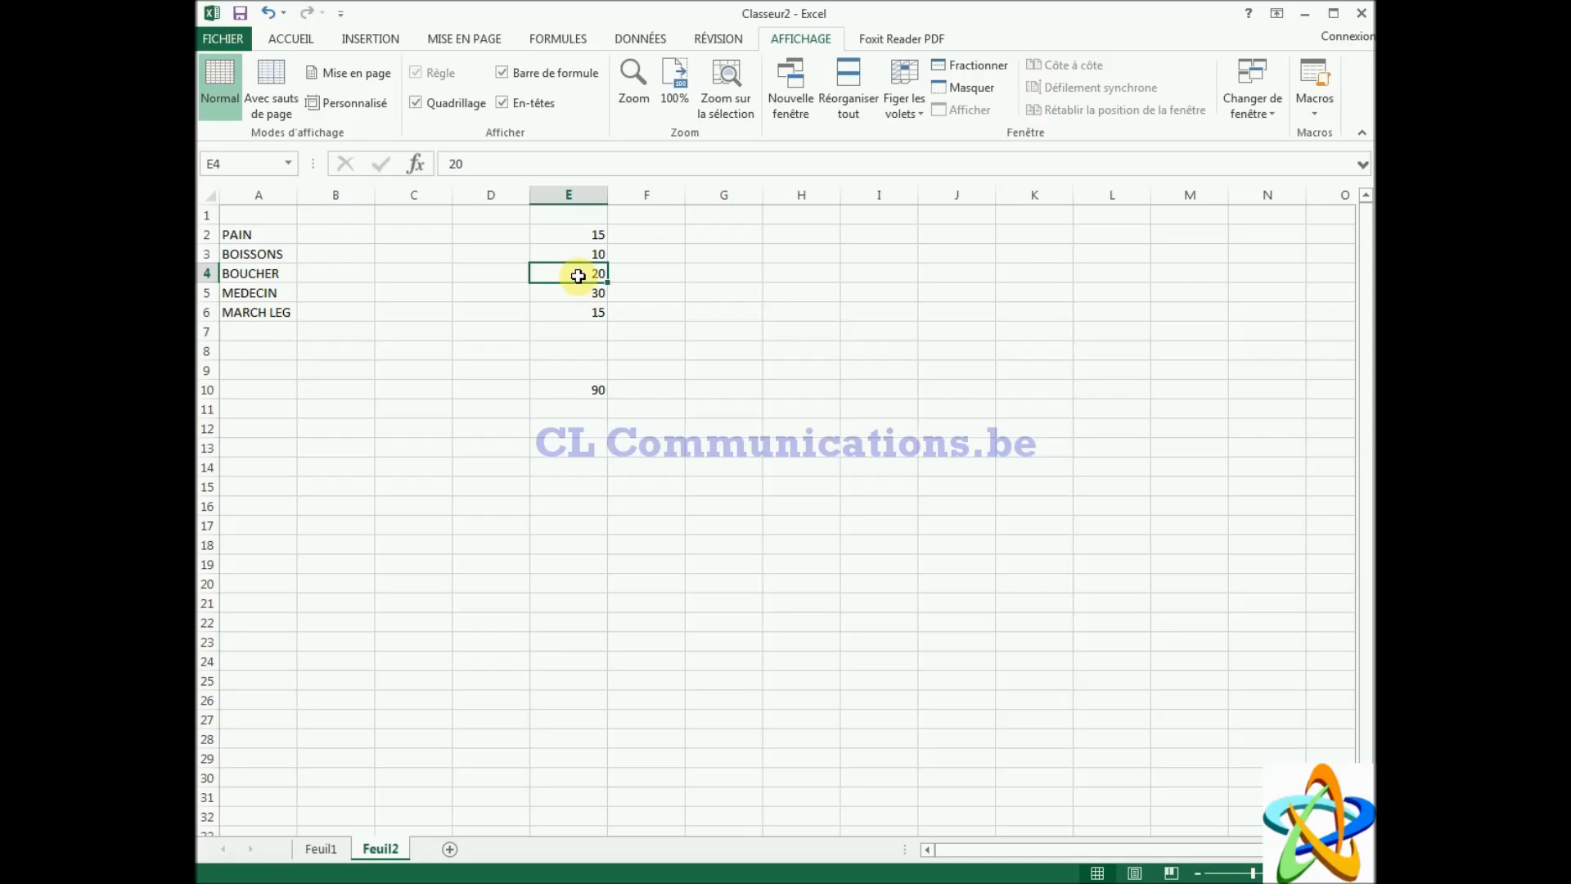
{"action": "type", "text": "25"}
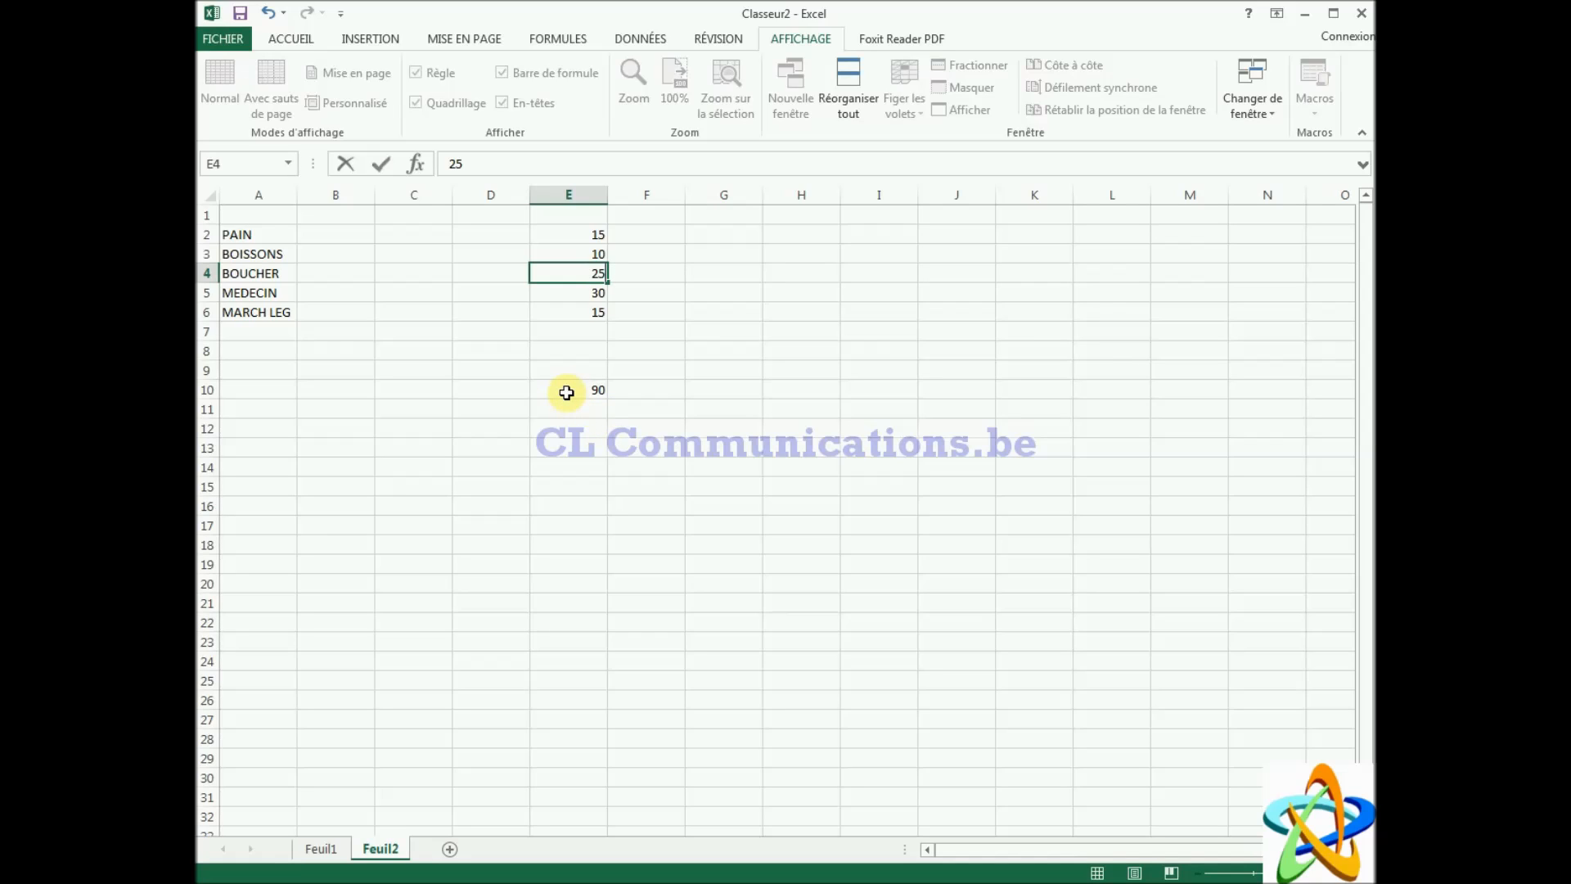
{"action": "key", "text": "Tab"}
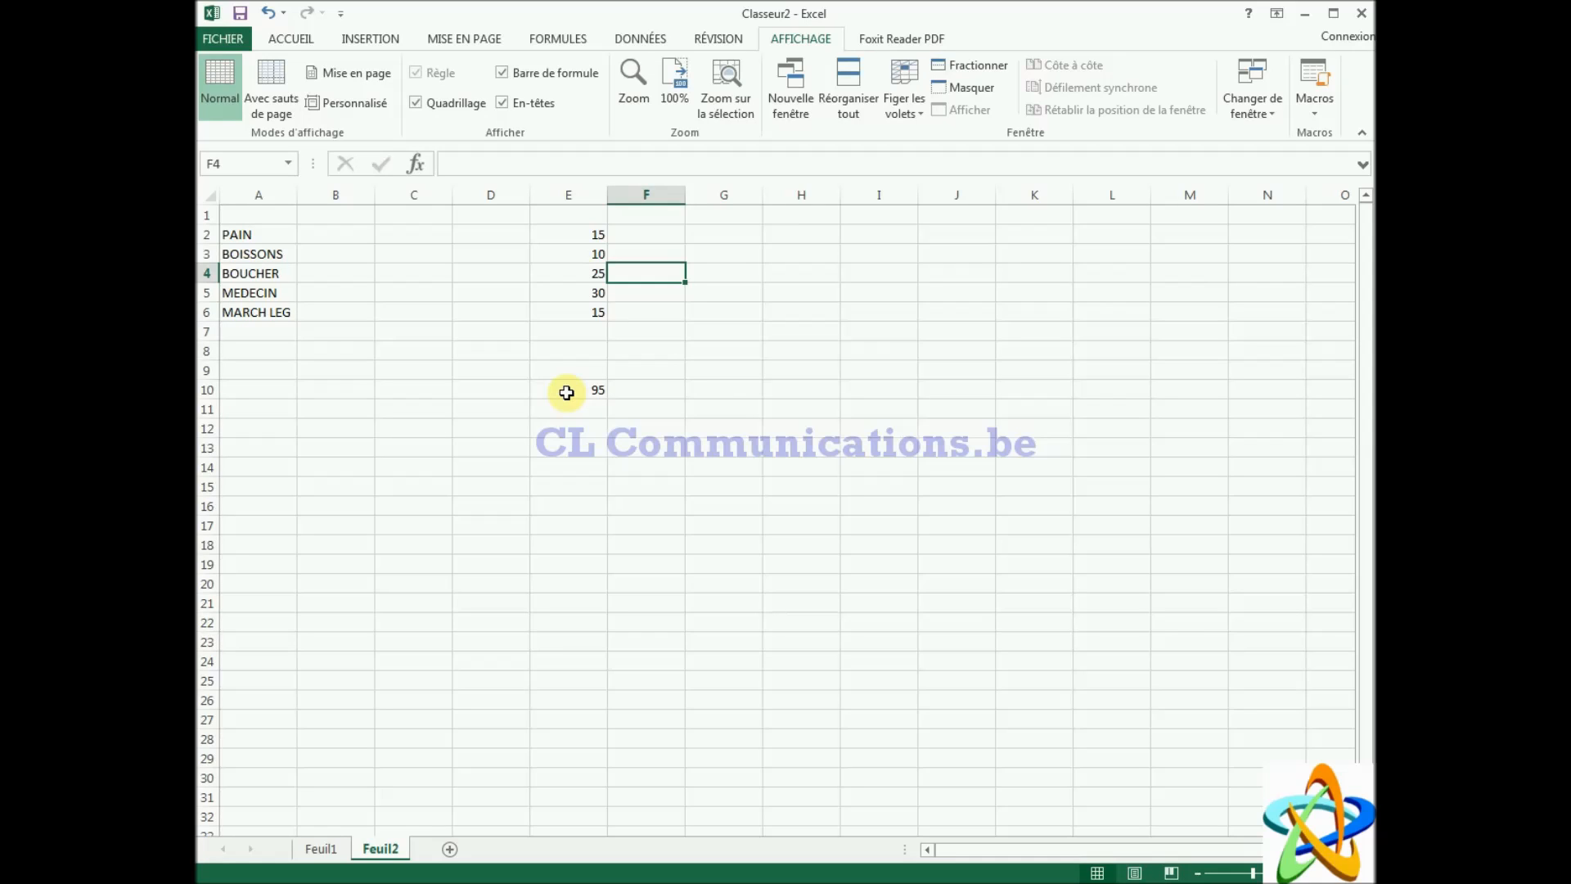
{"action": "left_click", "coordinate": [566, 392]}
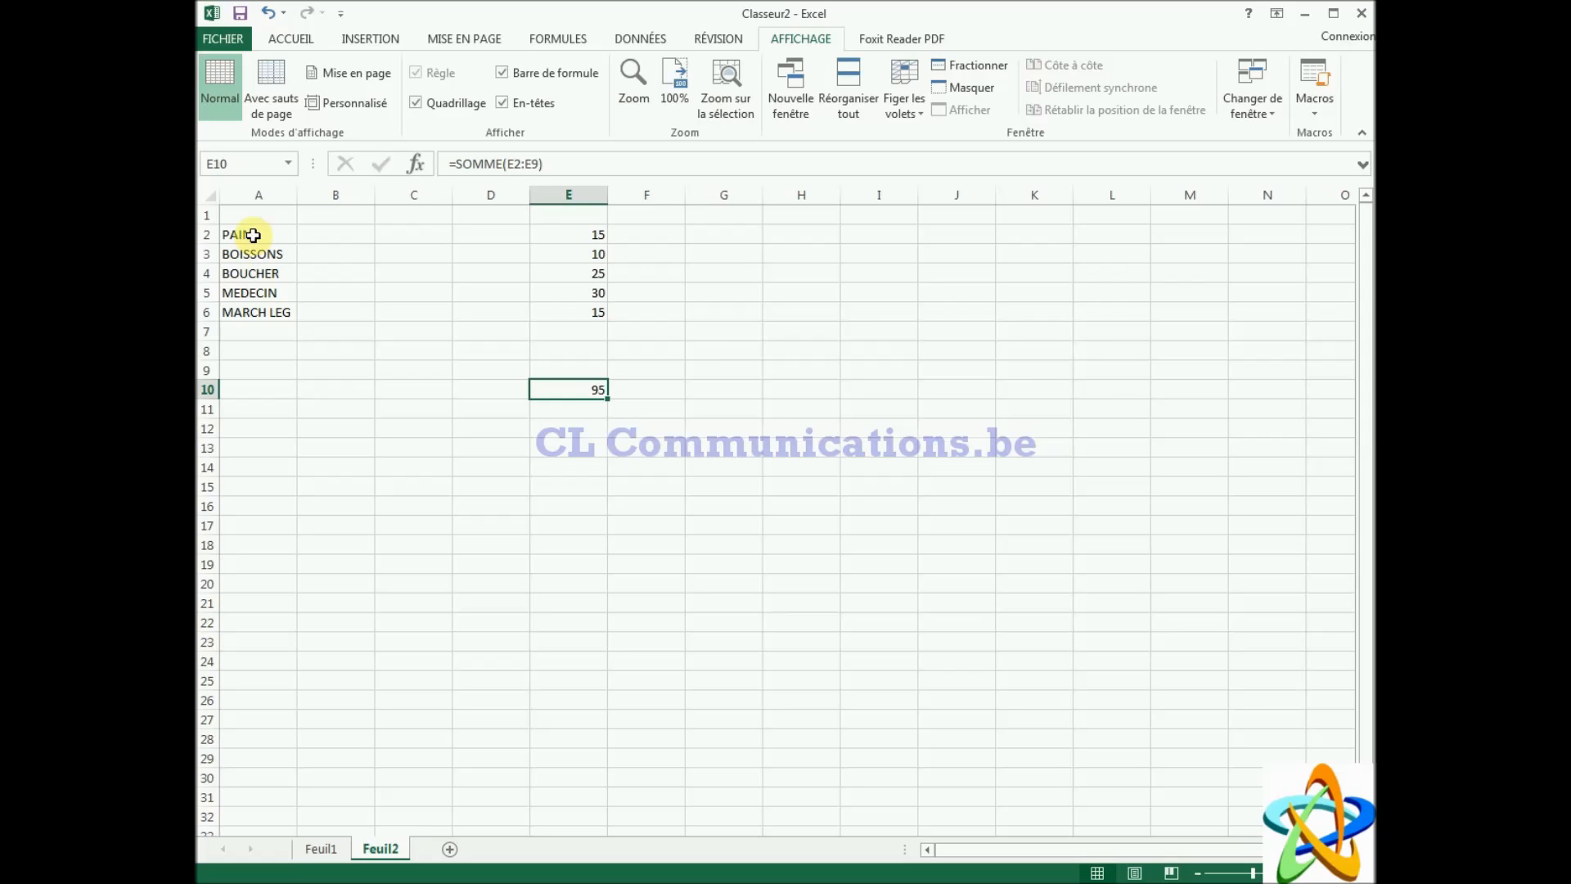
Step: Examine the cell references and compare the contents of C7, H7, E10 and the amounts in E2 to E4
{"action": "left_click", "coordinate": [569, 236]}
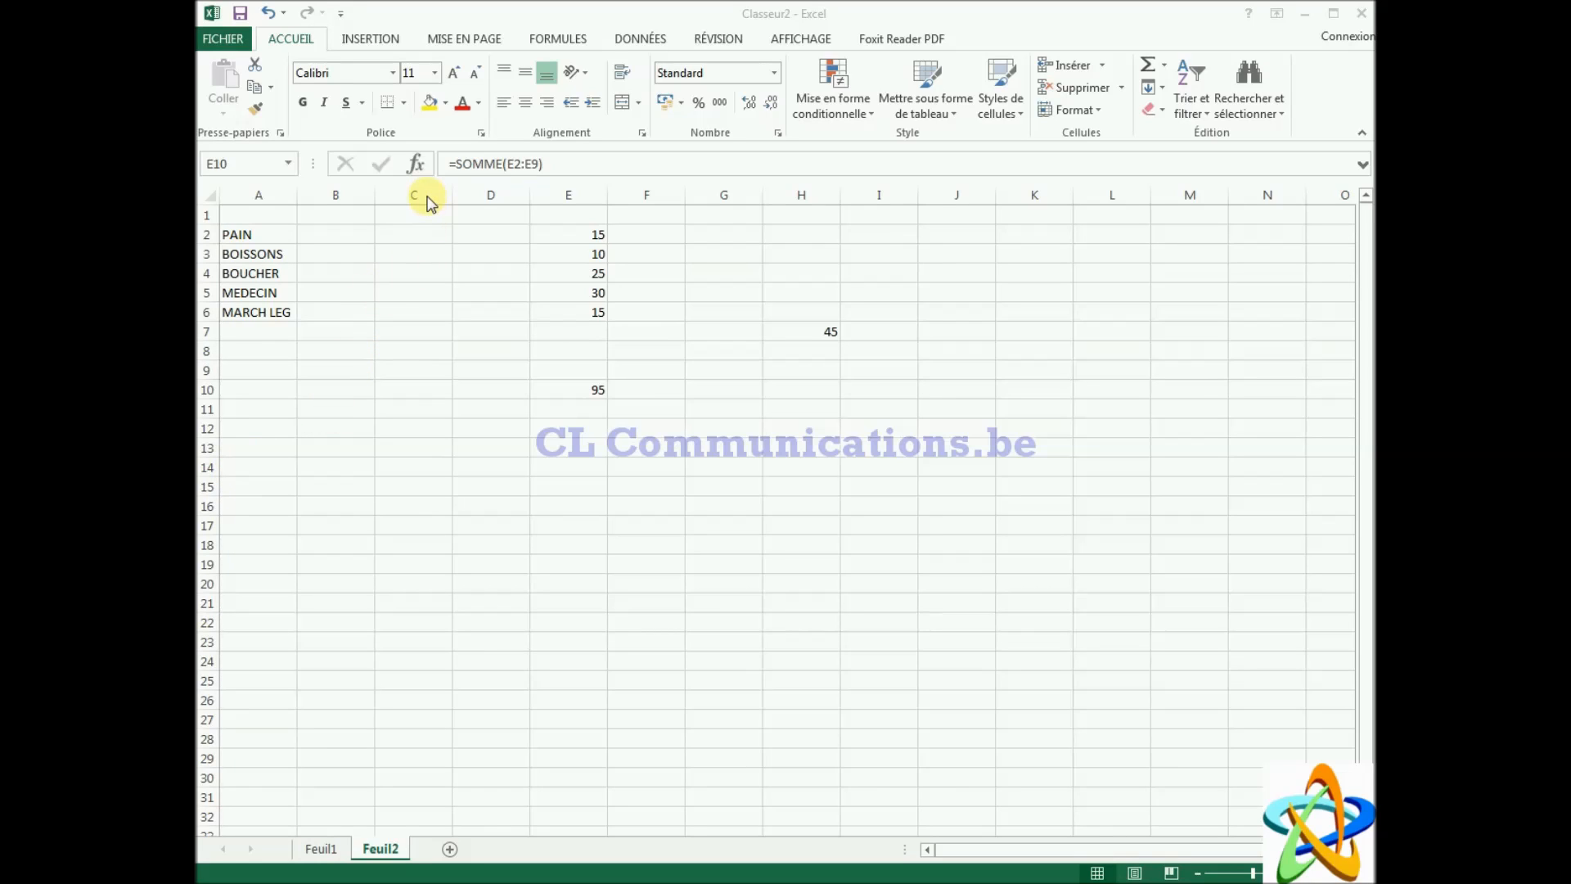
{"action": "left_click", "coordinate": [414, 331]}
{"action": "left_click", "coordinate": [413, 331]}
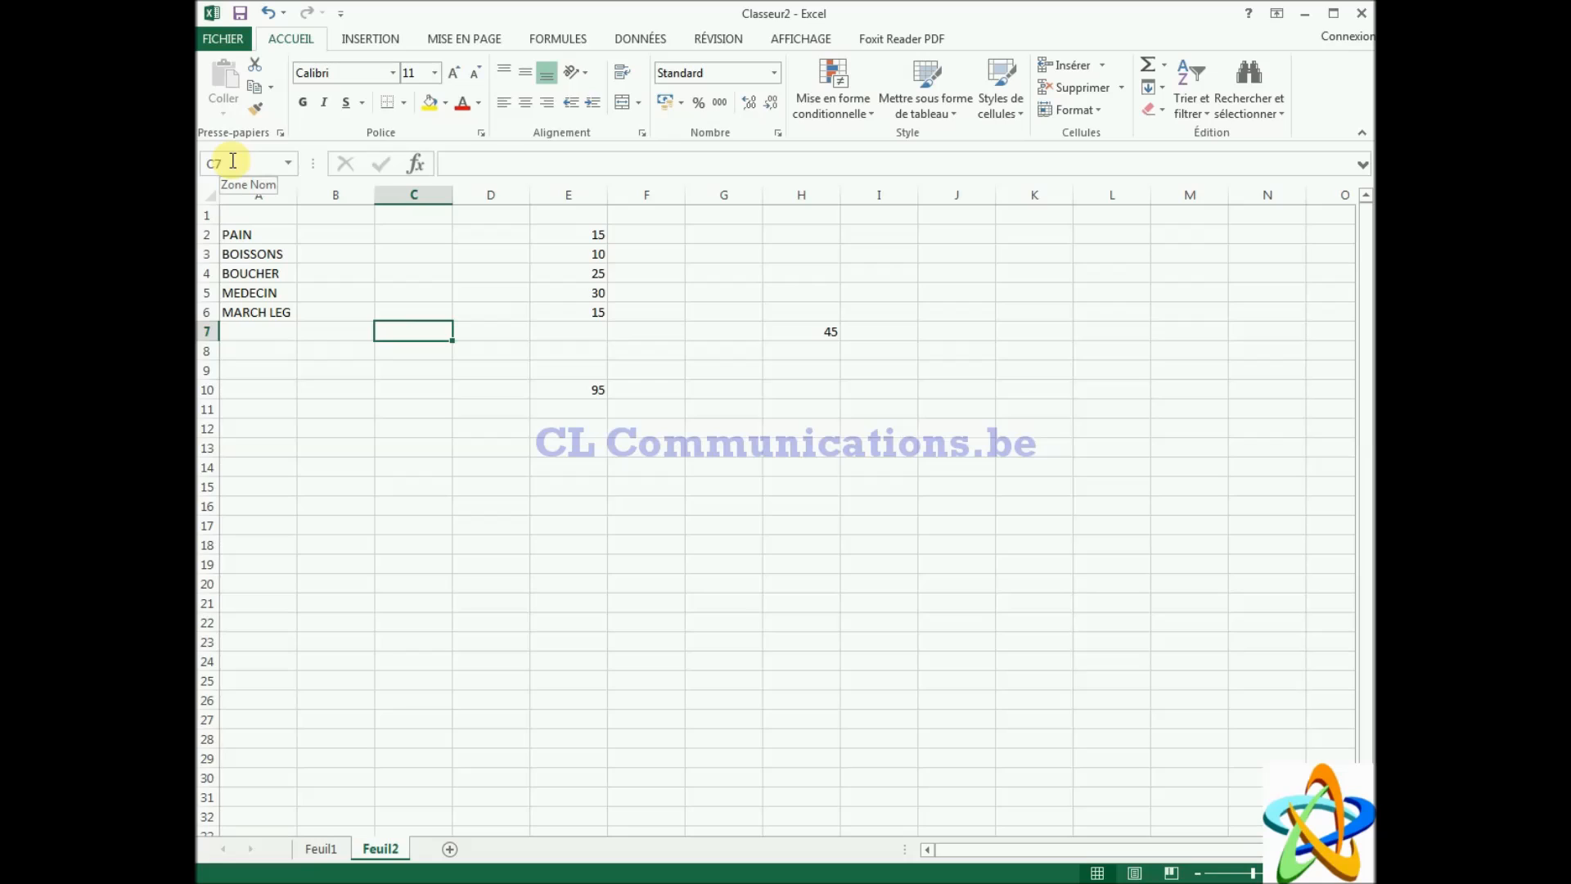
{"action": "left_click", "coordinate": [780, 336]}
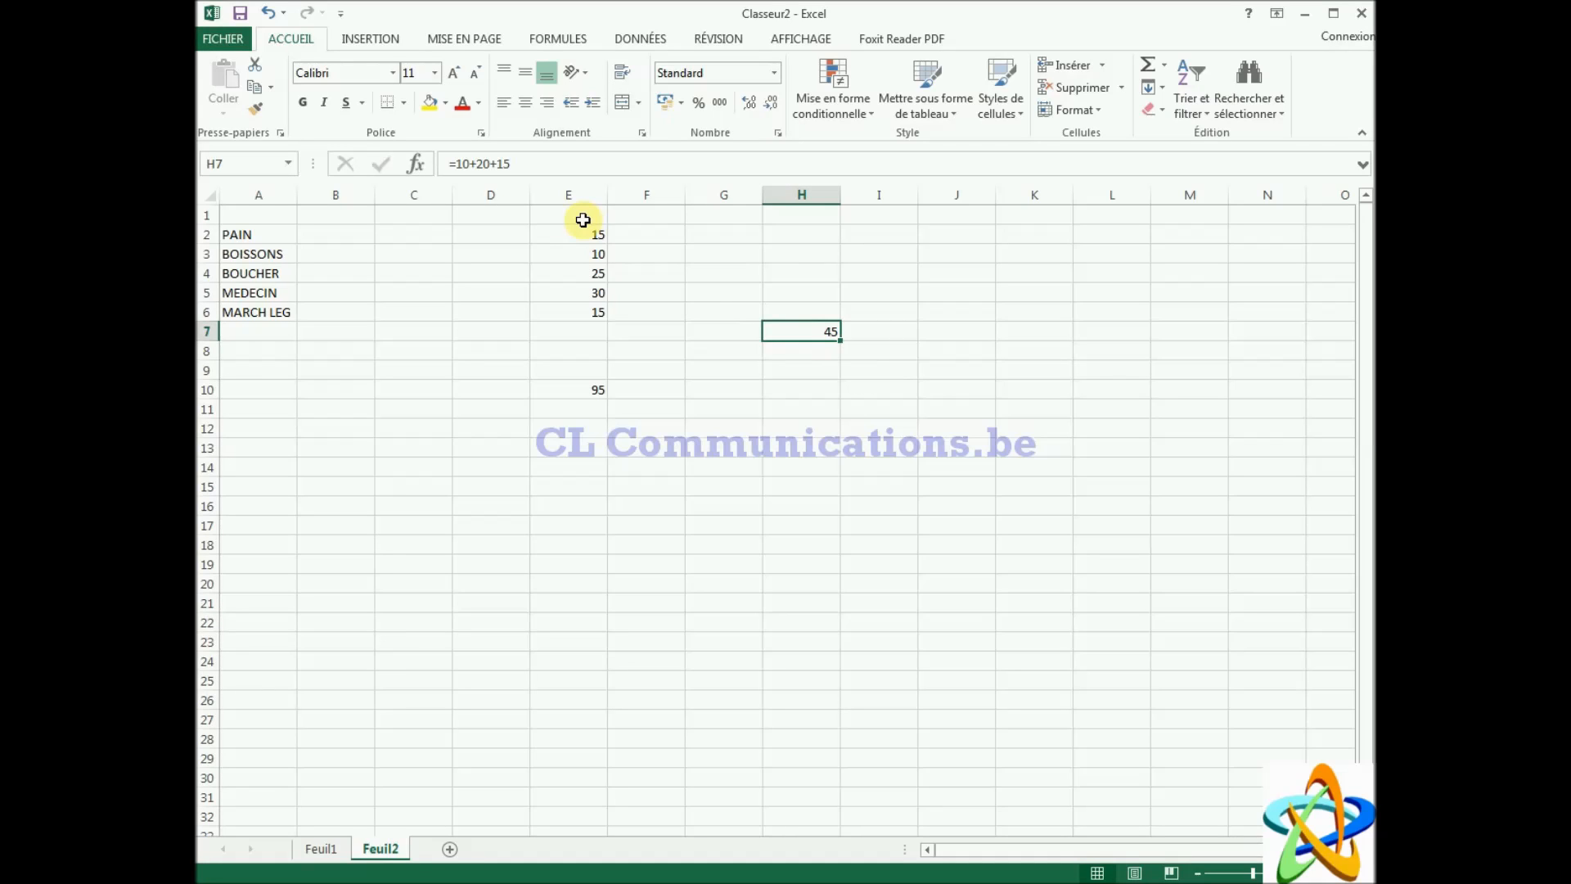
{"action": "left_click", "coordinate": [569, 390]}
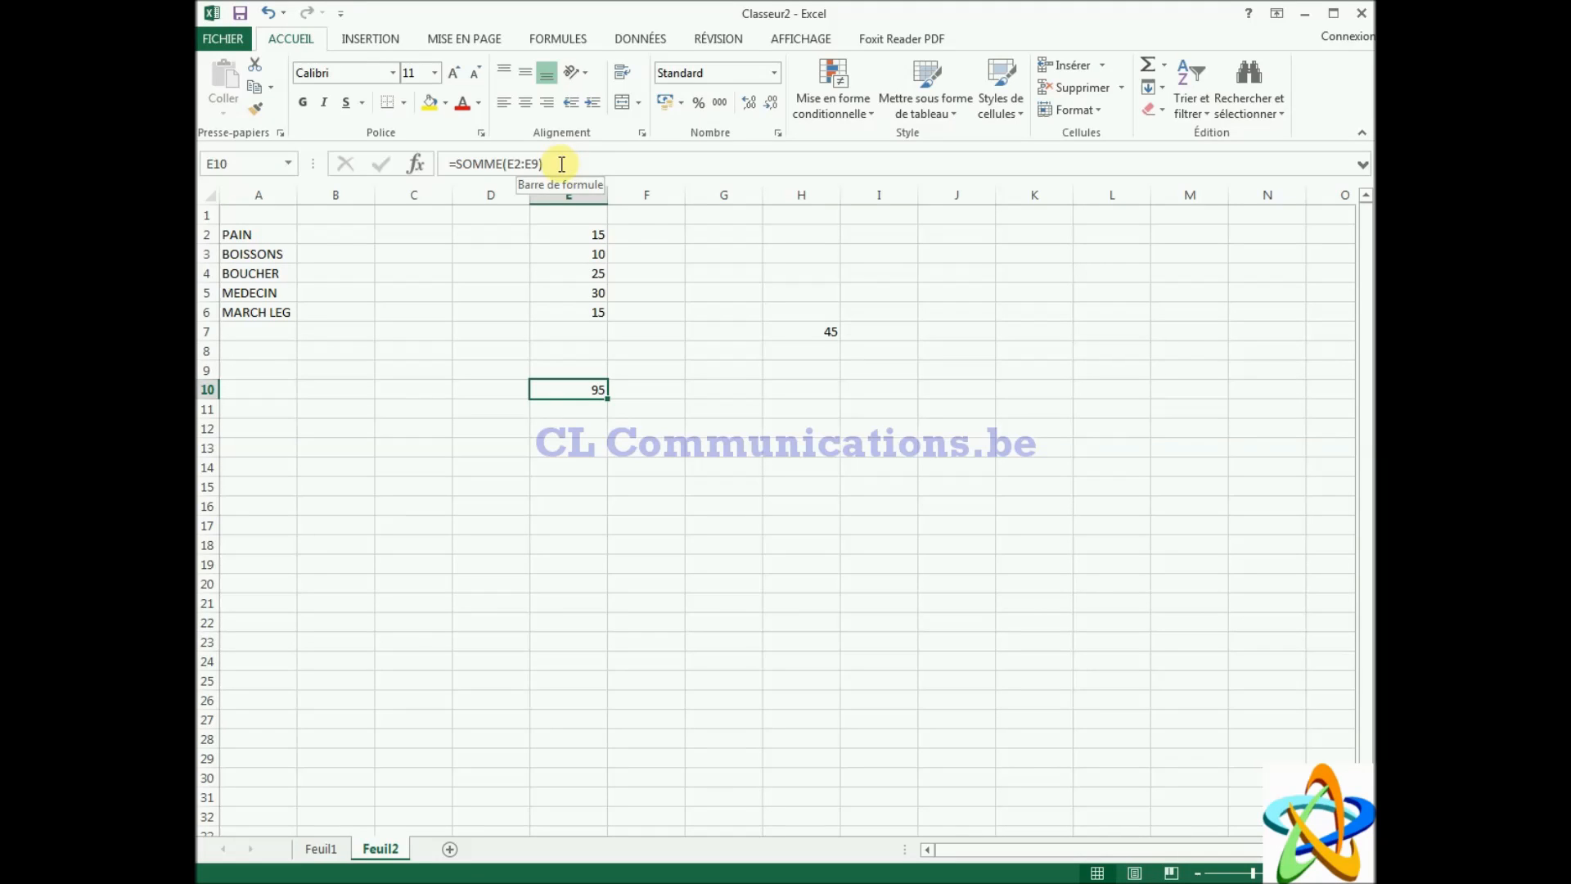
{"action": "left_click", "coordinate": [581, 235]}
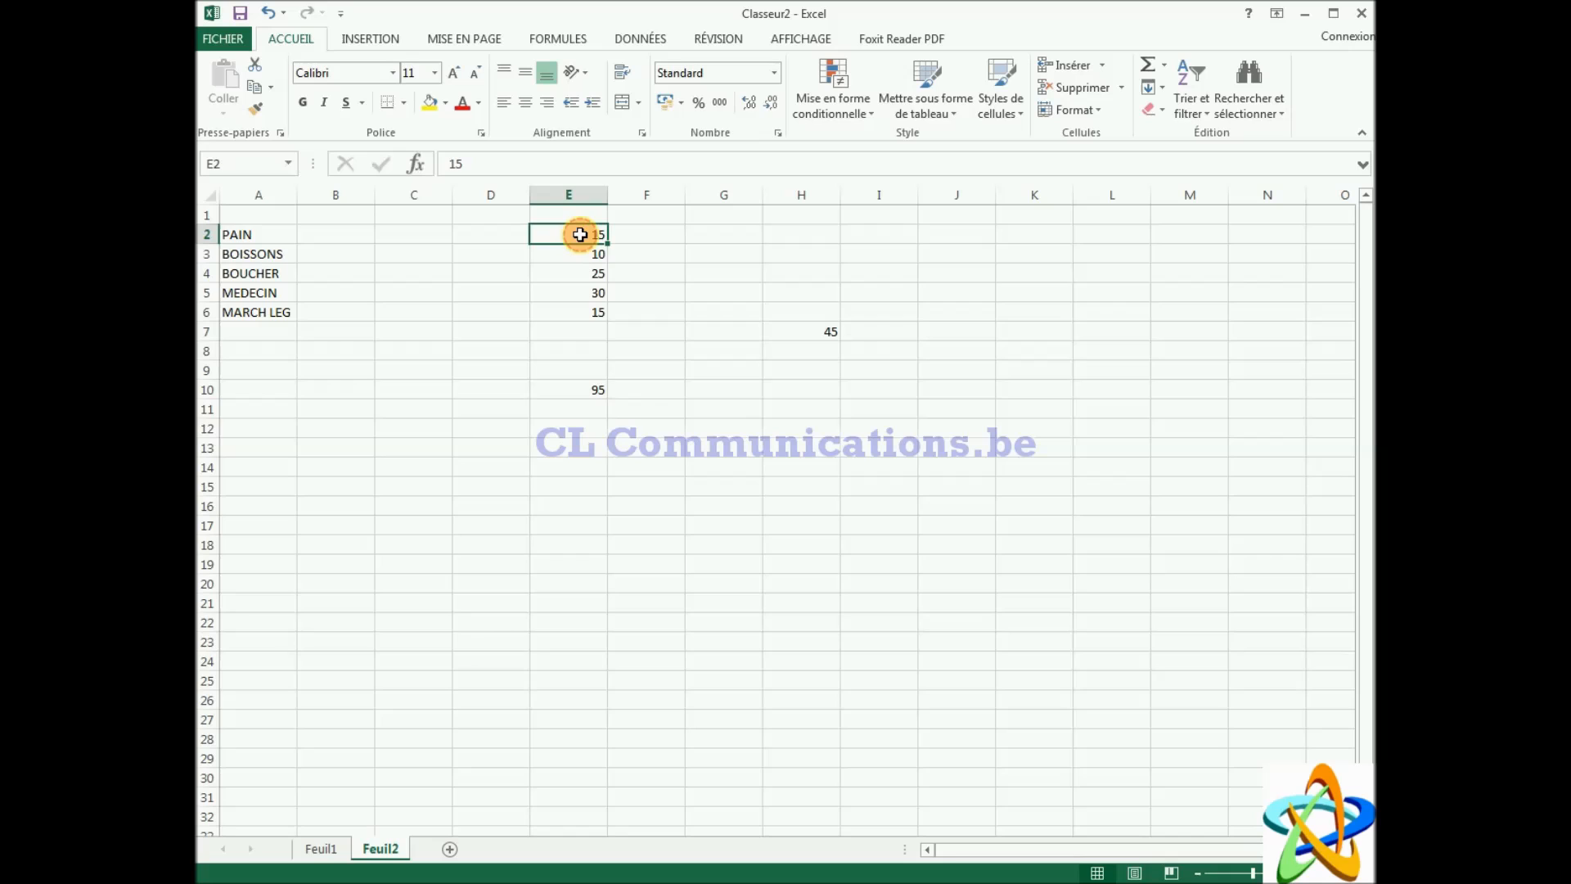
{"action": "left_click", "coordinate": [565, 254]}
{"action": "left_click", "coordinate": [569, 276]}
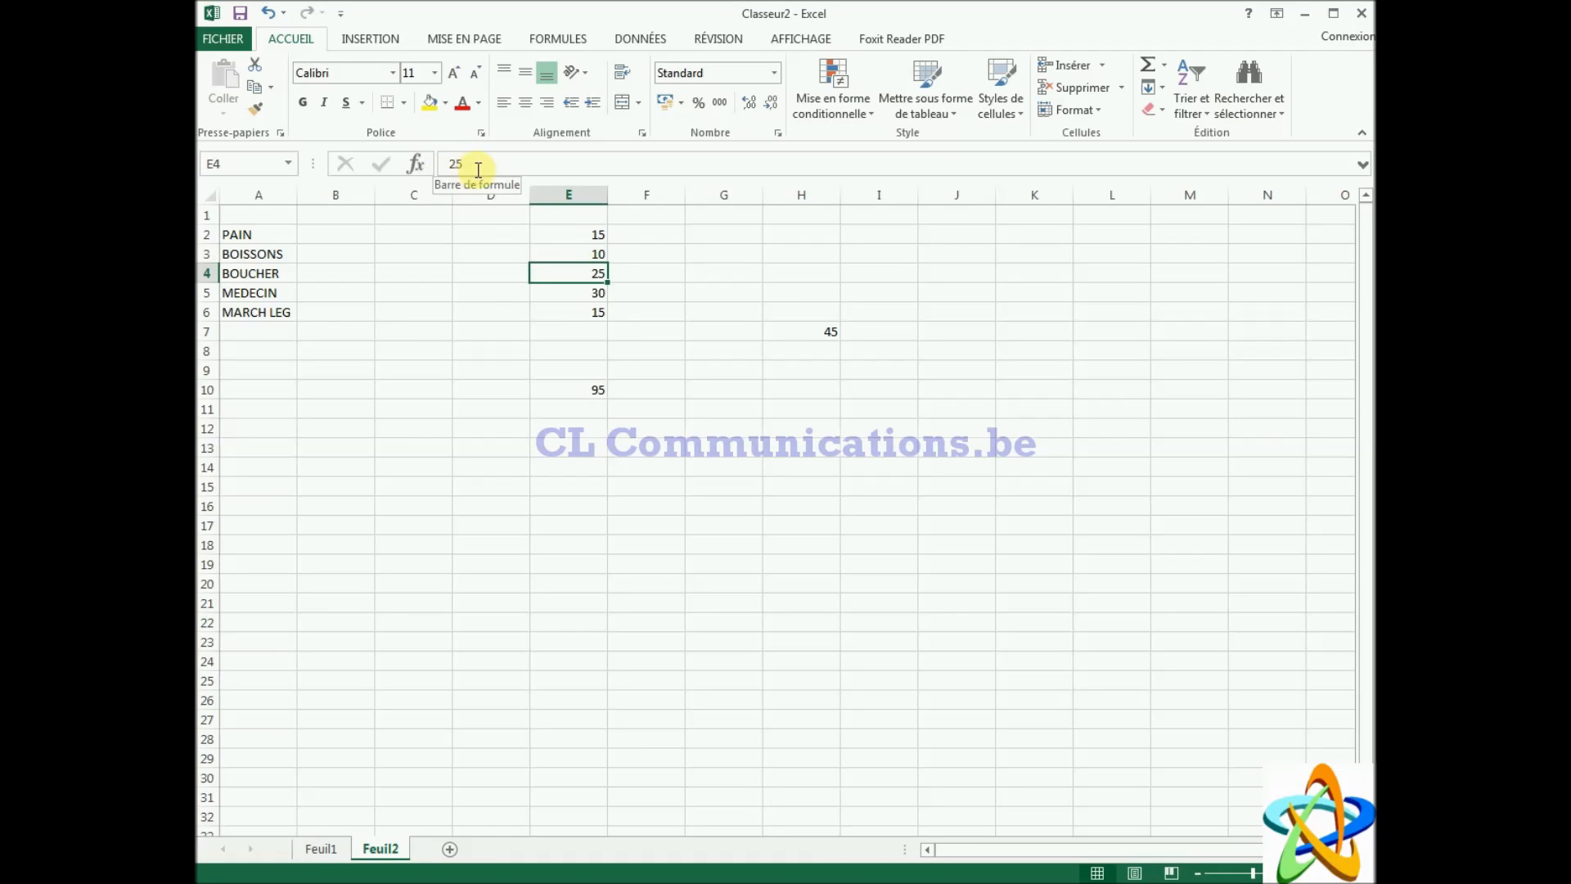
{"action": "left_click", "coordinate": [565, 390]}
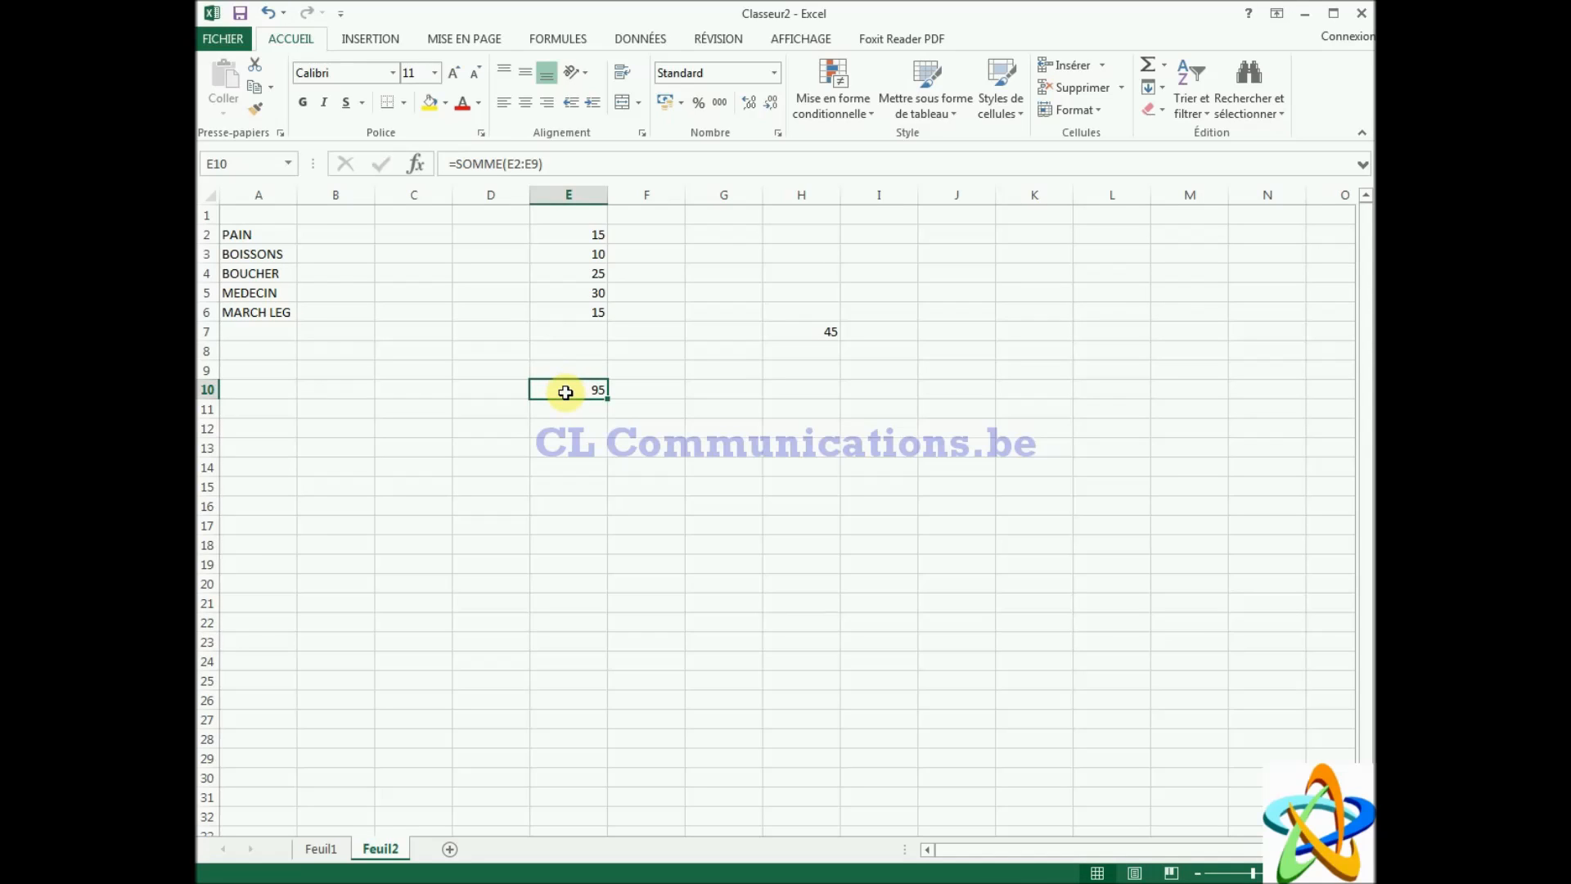
Step: Review the colon operator in the operator list on Feuil1 and compare it with the SOMME formula on Feuil2
{"action": "left_click", "coordinate": [325, 848]}
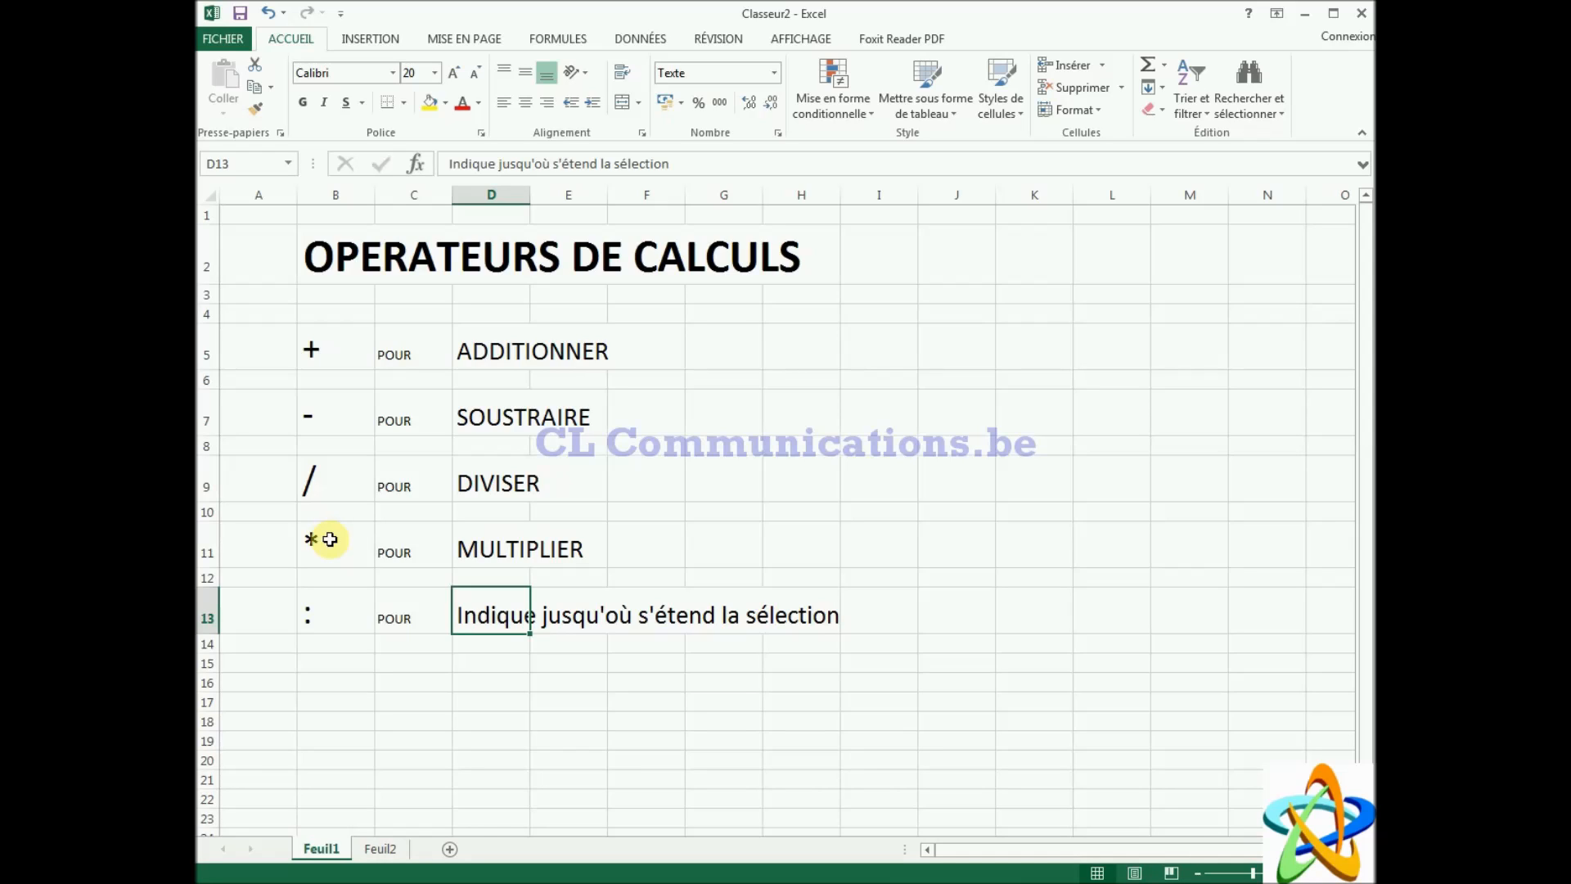
{"action": "left_click", "coordinate": [327, 615]}
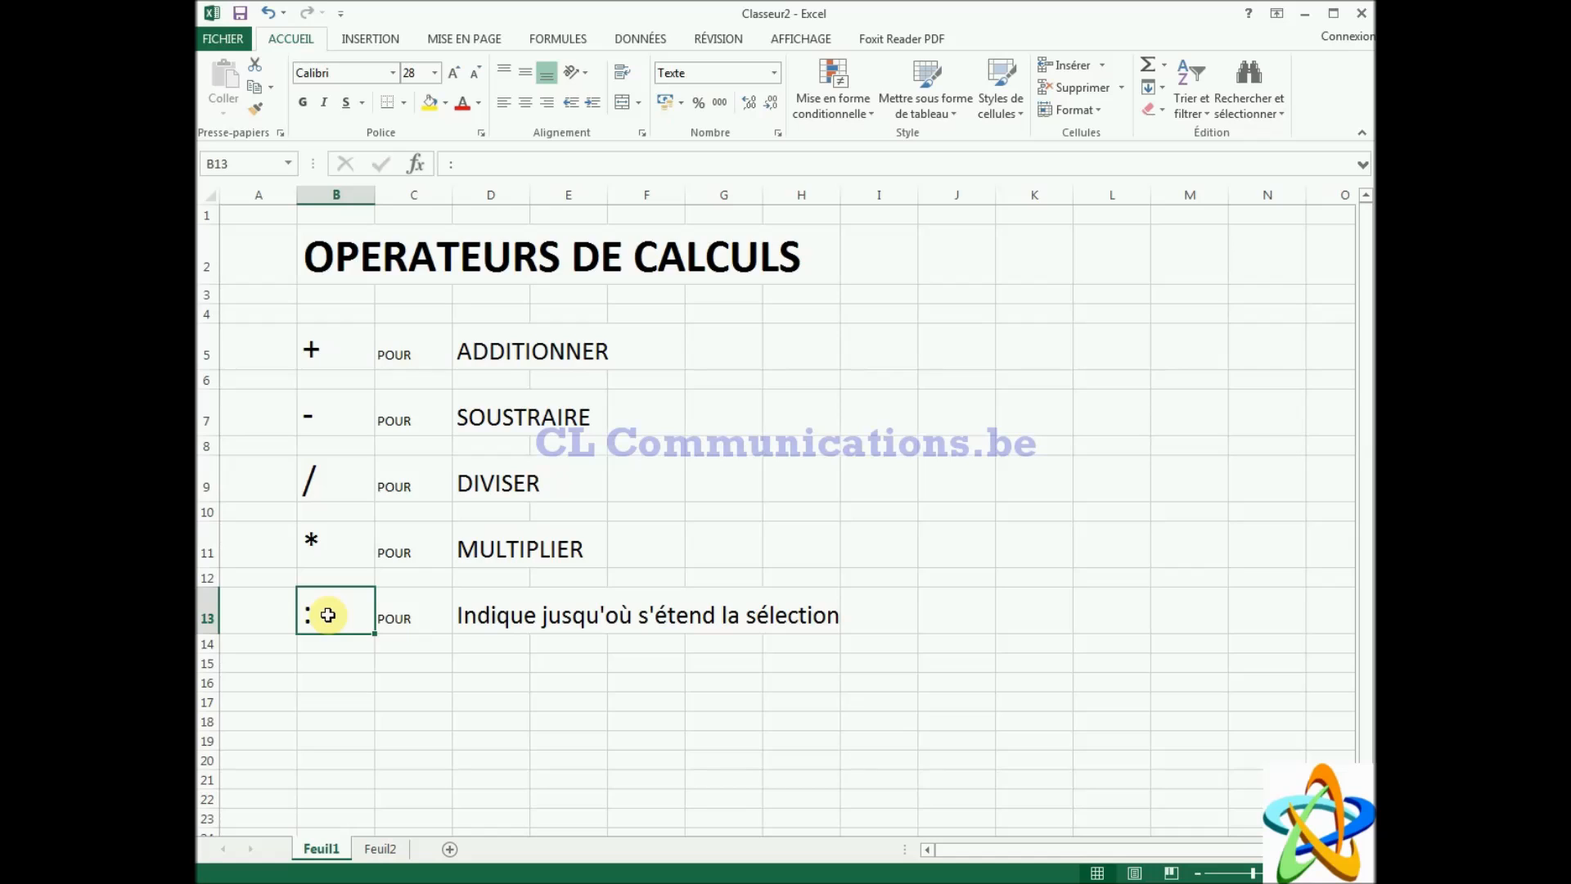
{"action": "left_click", "coordinate": [375, 851]}
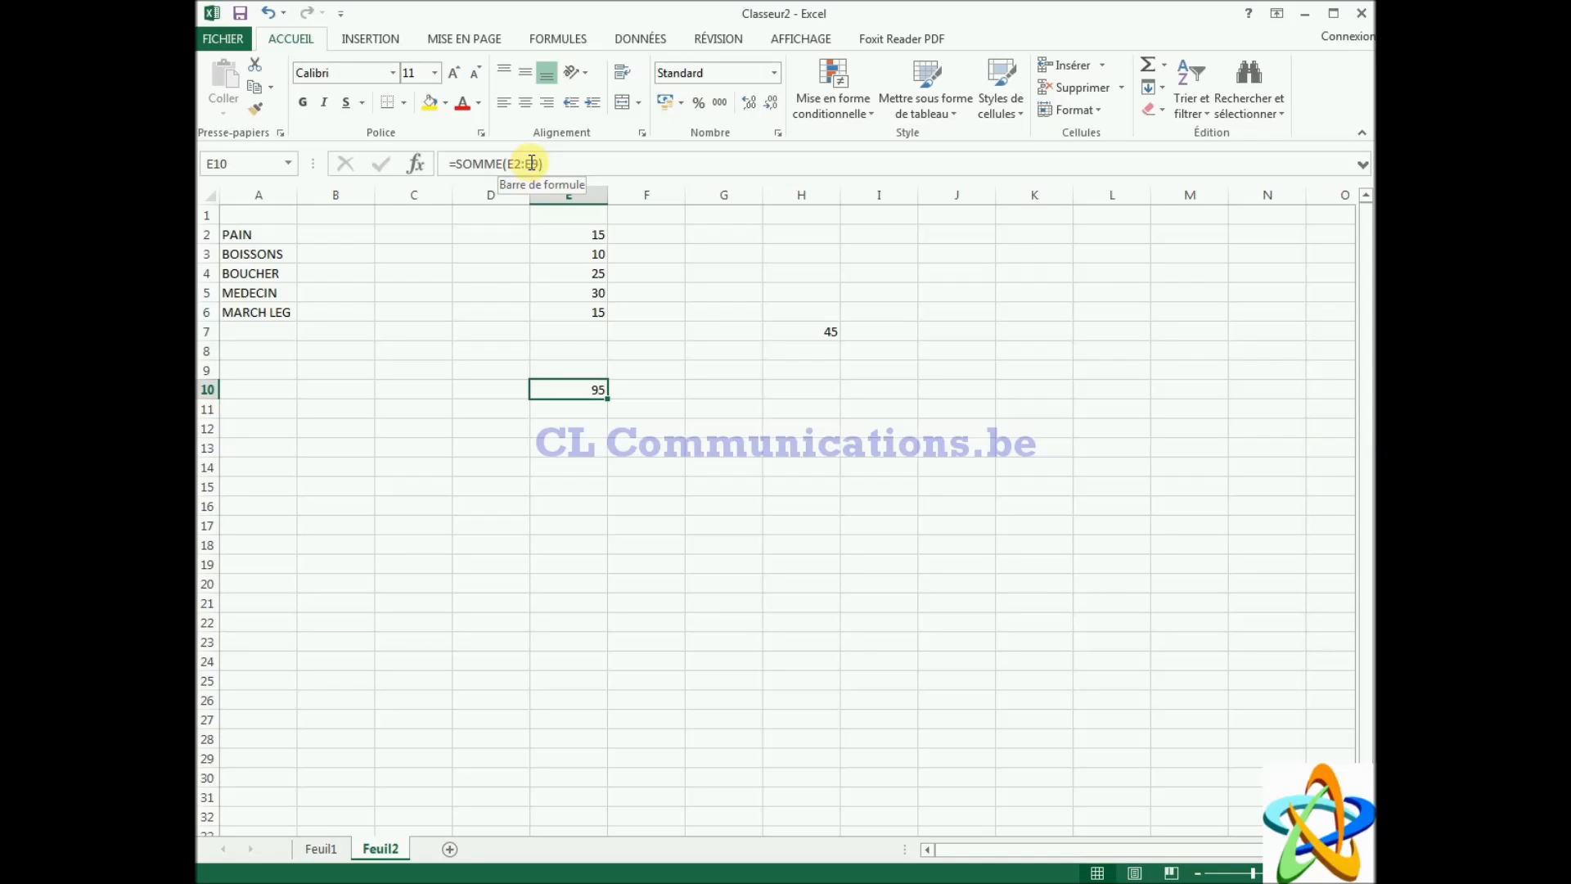
{"action": "left_click", "coordinate": [321, 849]}
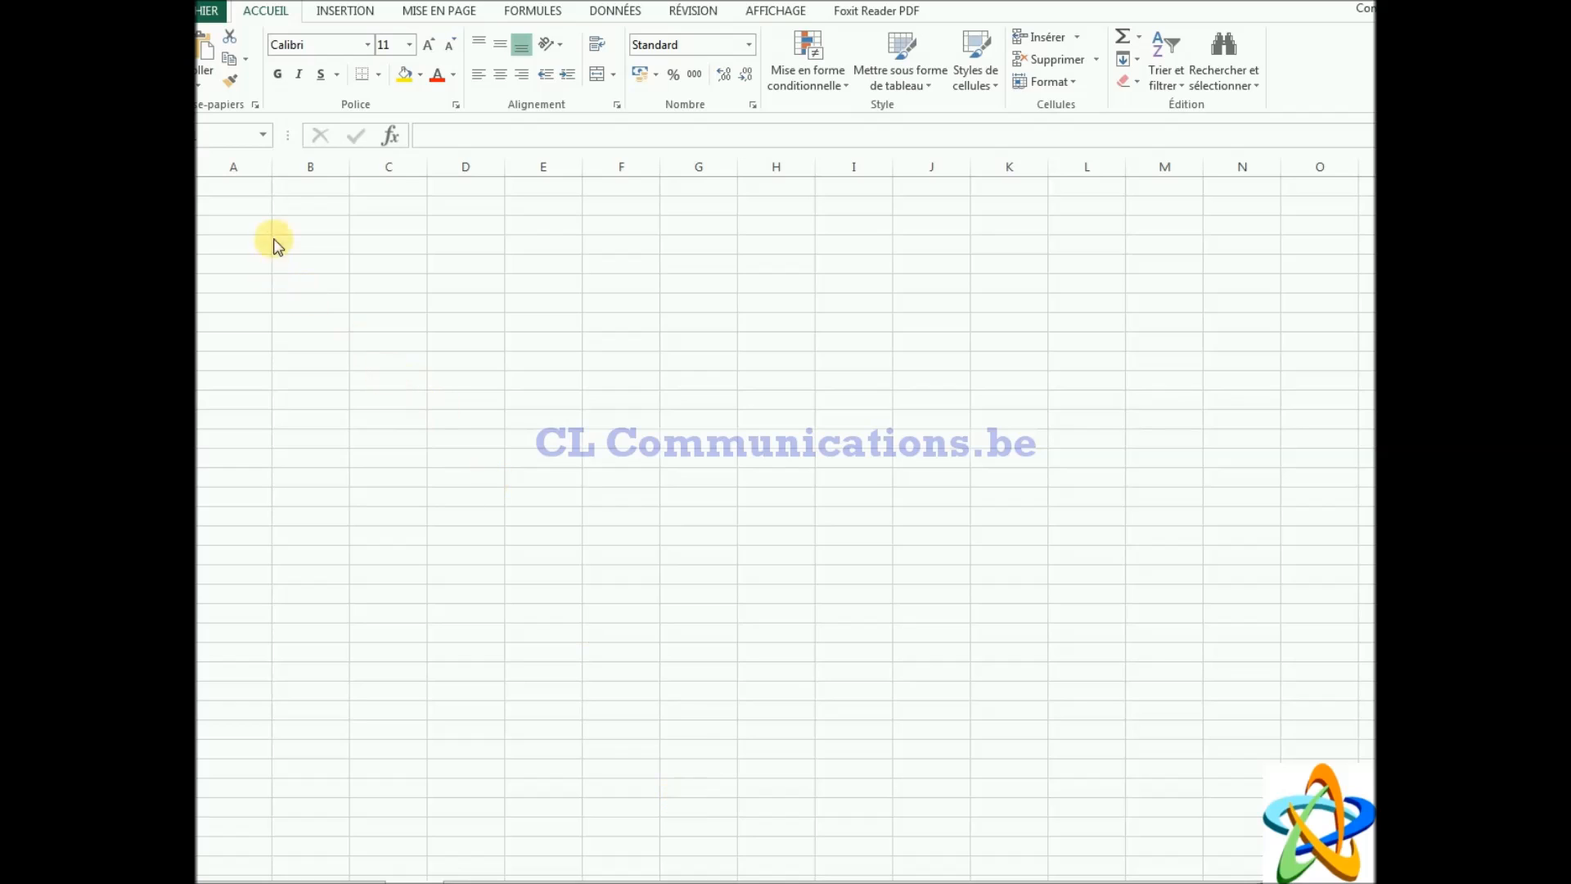
Step: Enter lundi in cell B2 of the blank sheet and fill the weekday series across to column K and down 18 cells of column B
{"action": "left_click", "coordinate": [300, 206]}
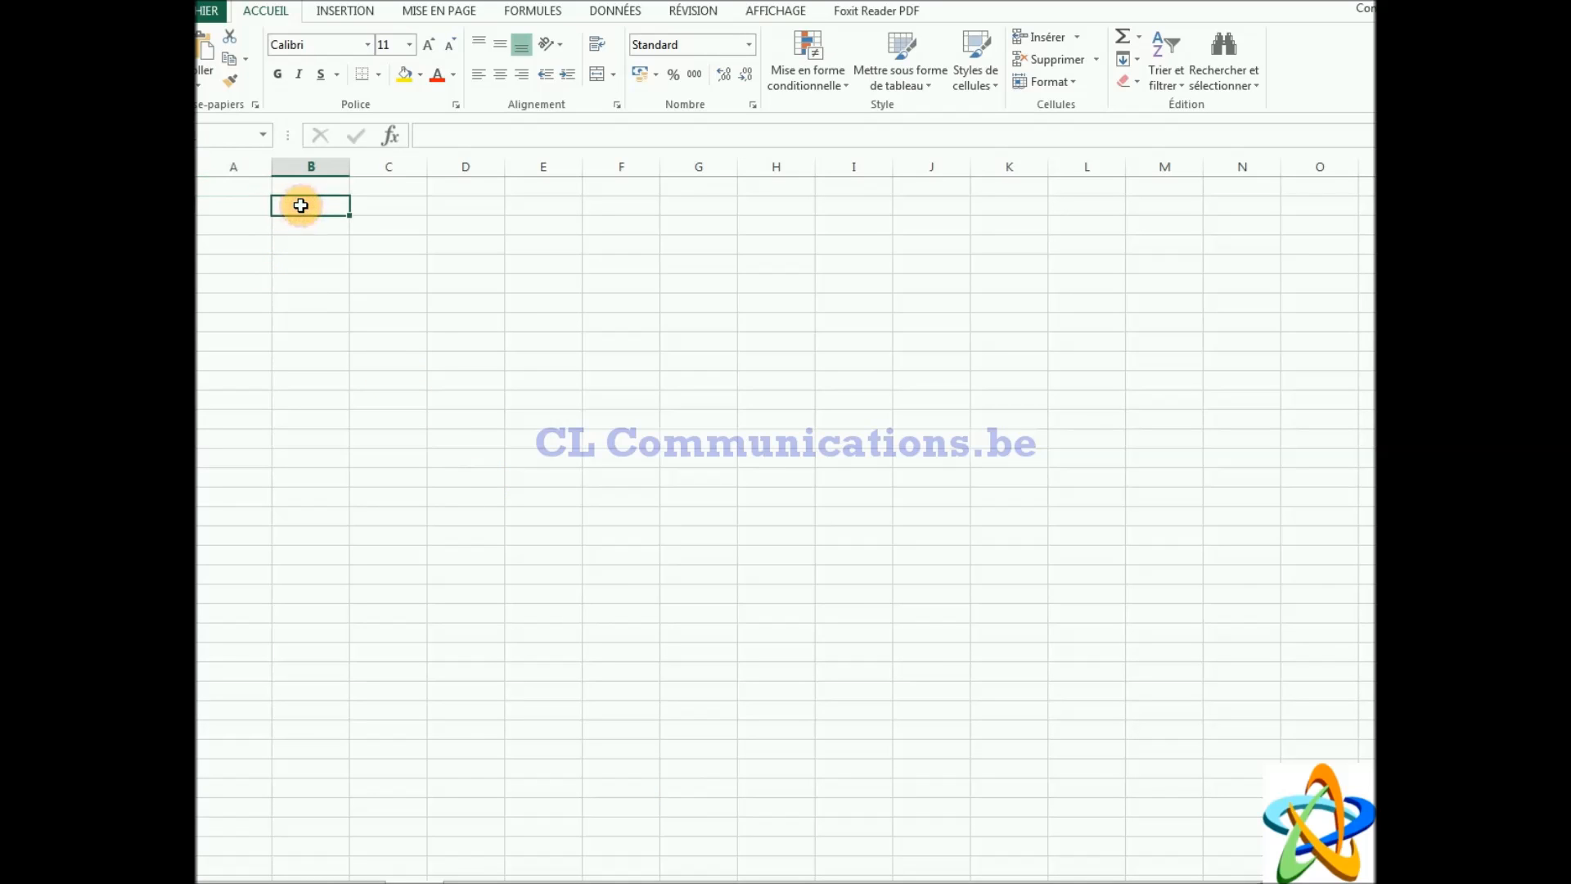
{"action": "type", "text": "lundi"}
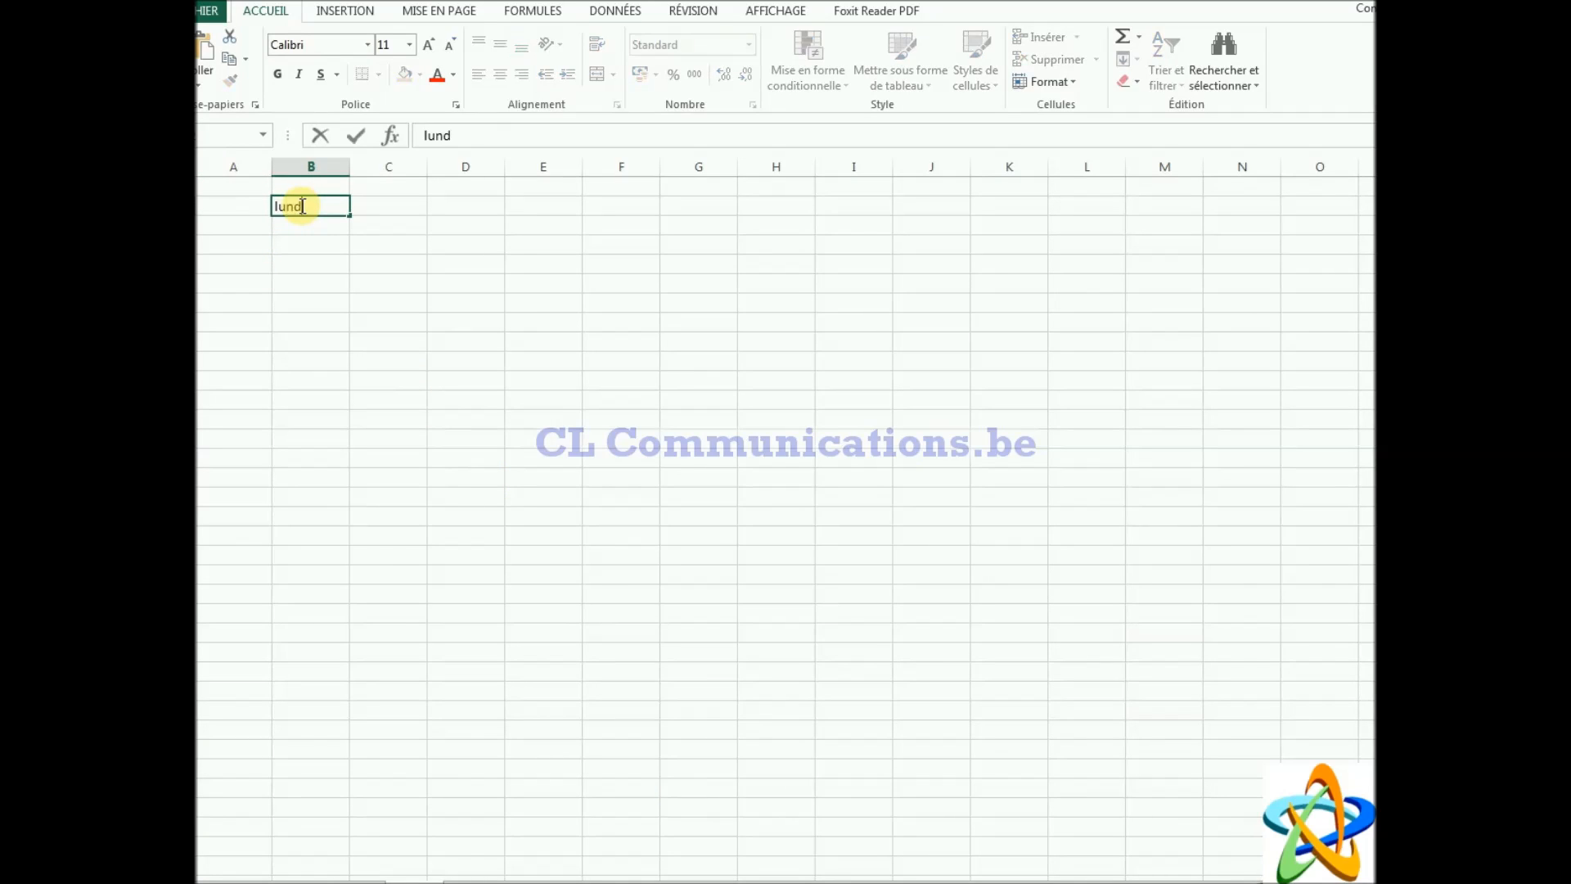
{"action": "left_click", "coordinate": [352, 243]}
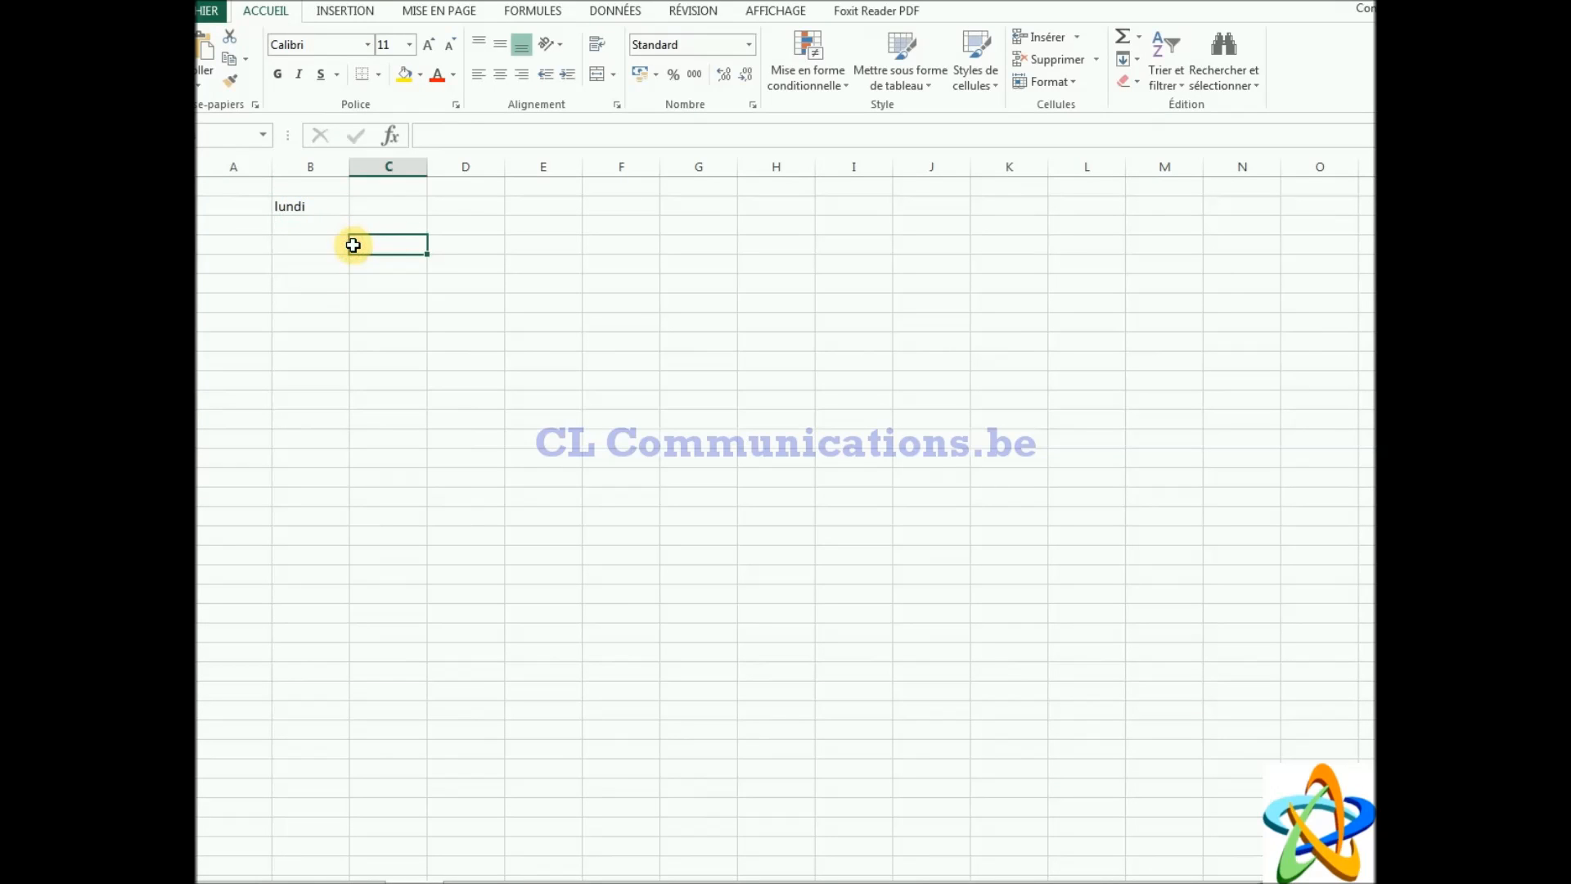
{"action": "left_click", "coordinate": [316, 206]}
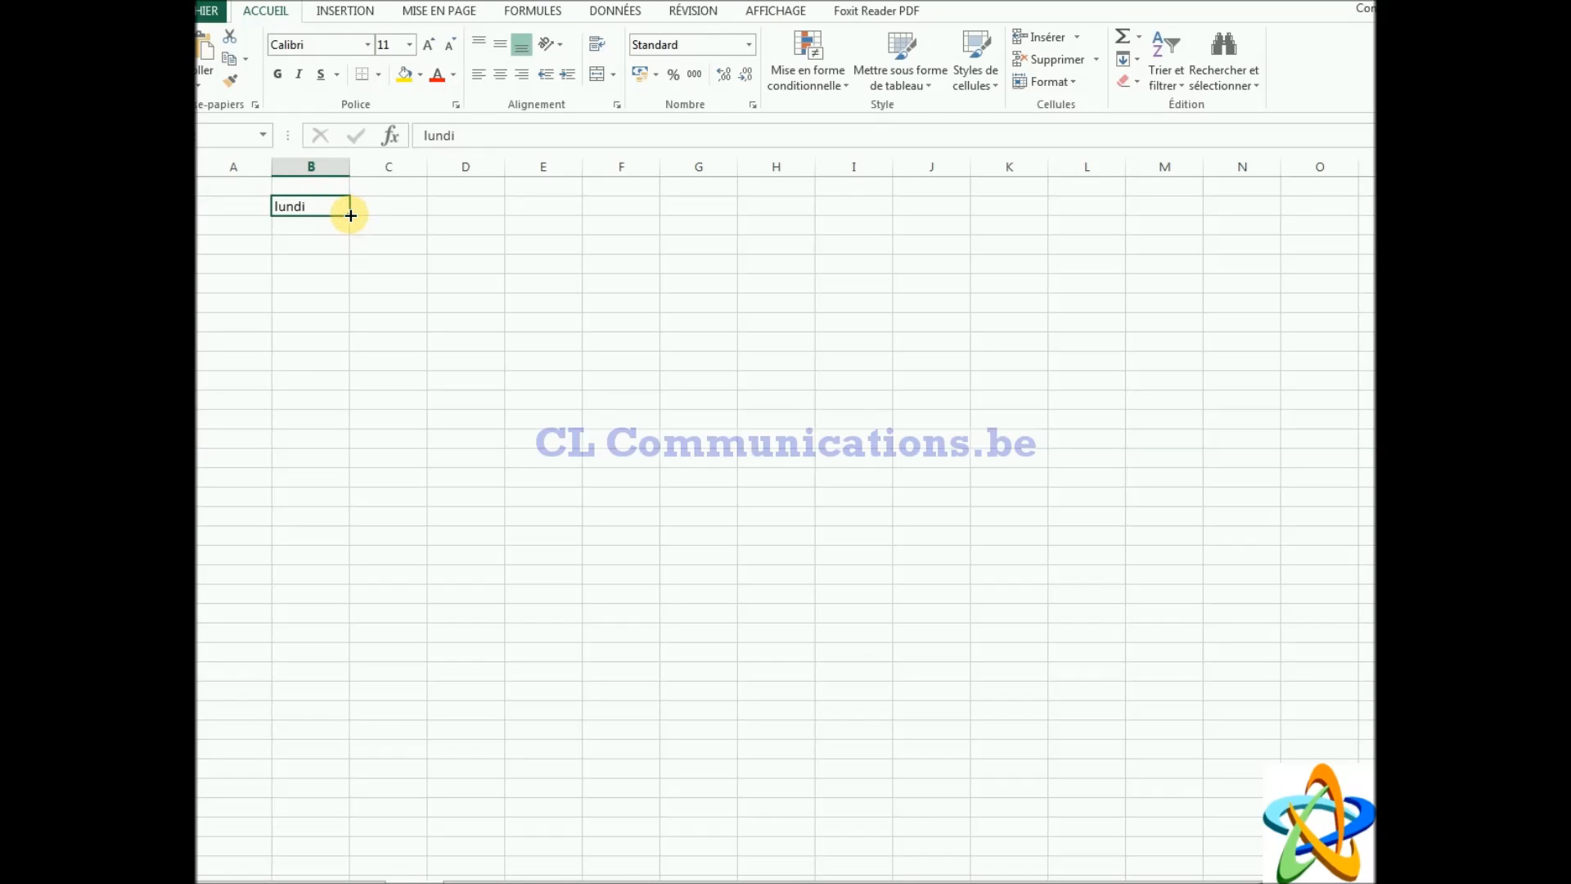
{"action": "left_click_drag", "start_coordinate": [350, 215], "coordinate": [1034, 236]}
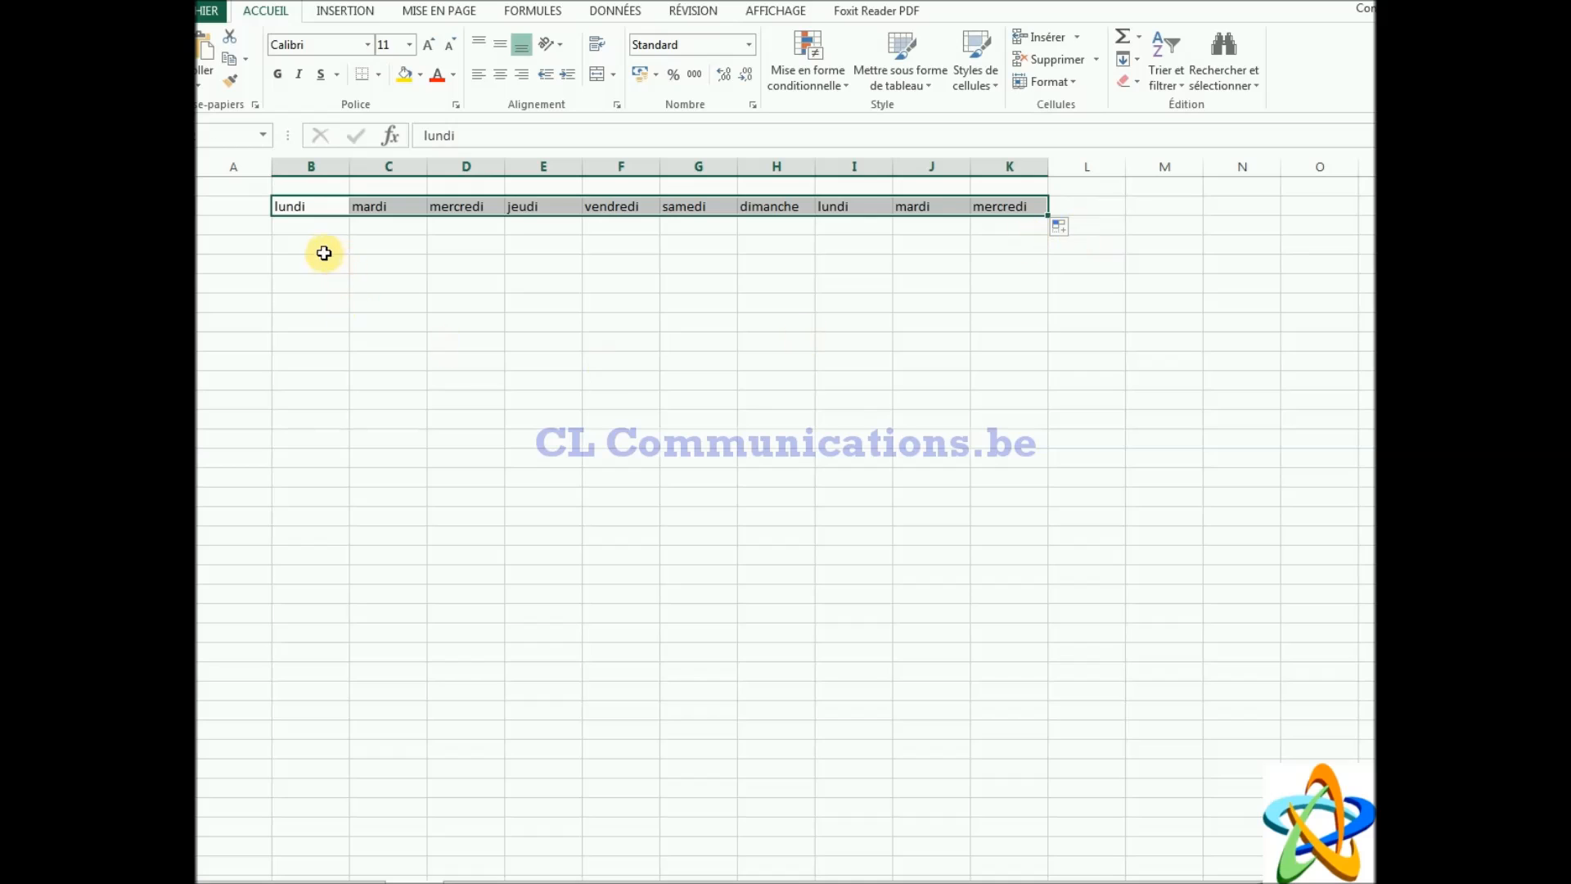
{"action": "left_click", "coordinate": [309, 207]}
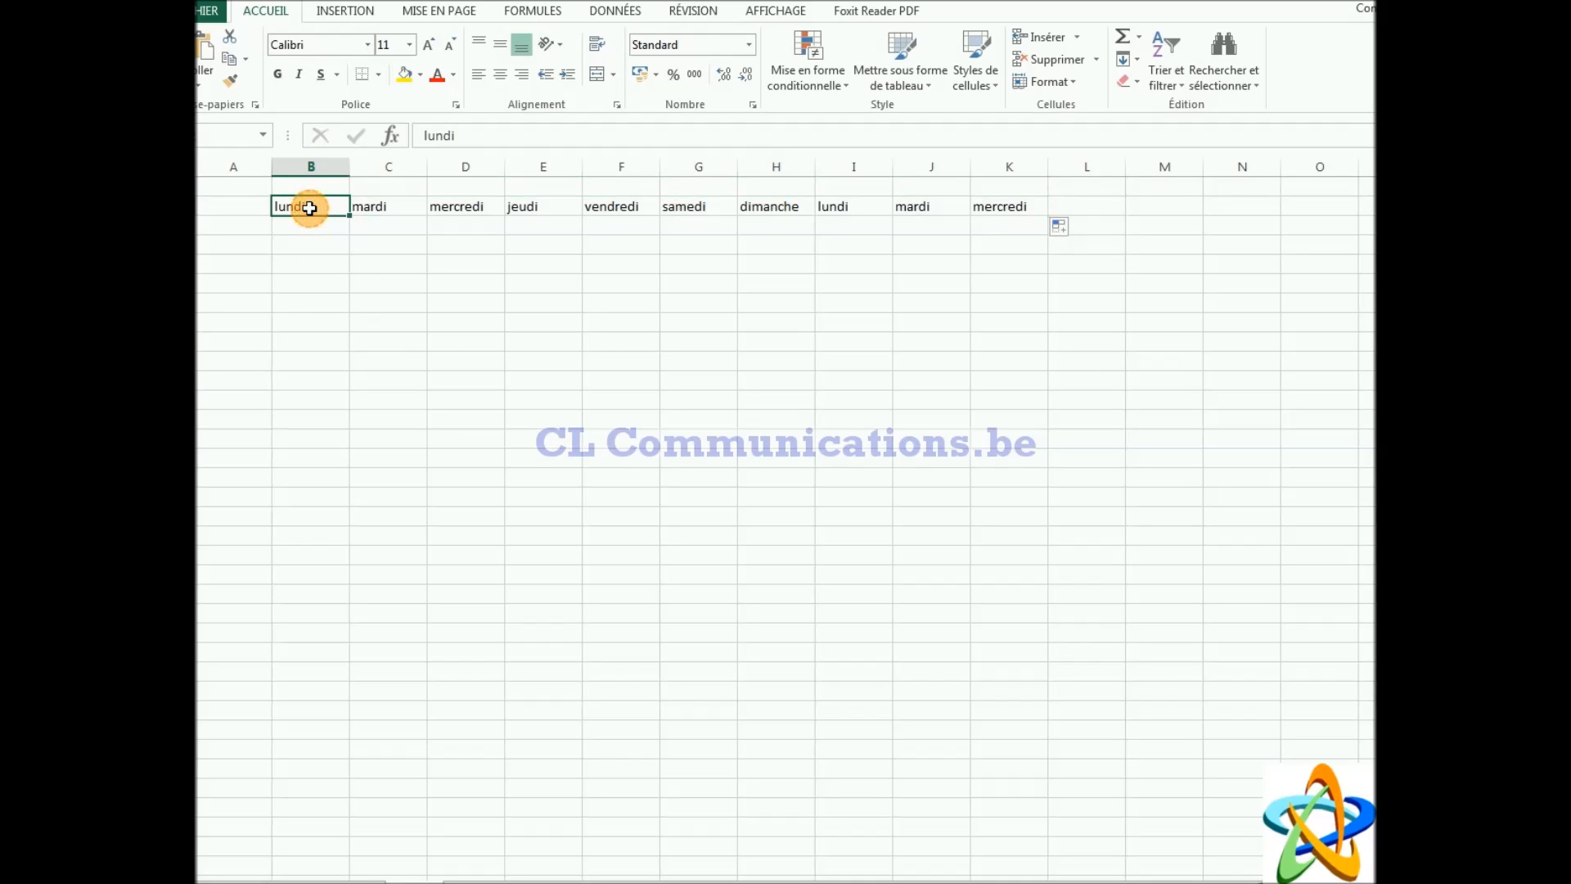
{"action": "left_click_drag", "start_coordinate": [350, 218], "coordinate": [360, 548]}
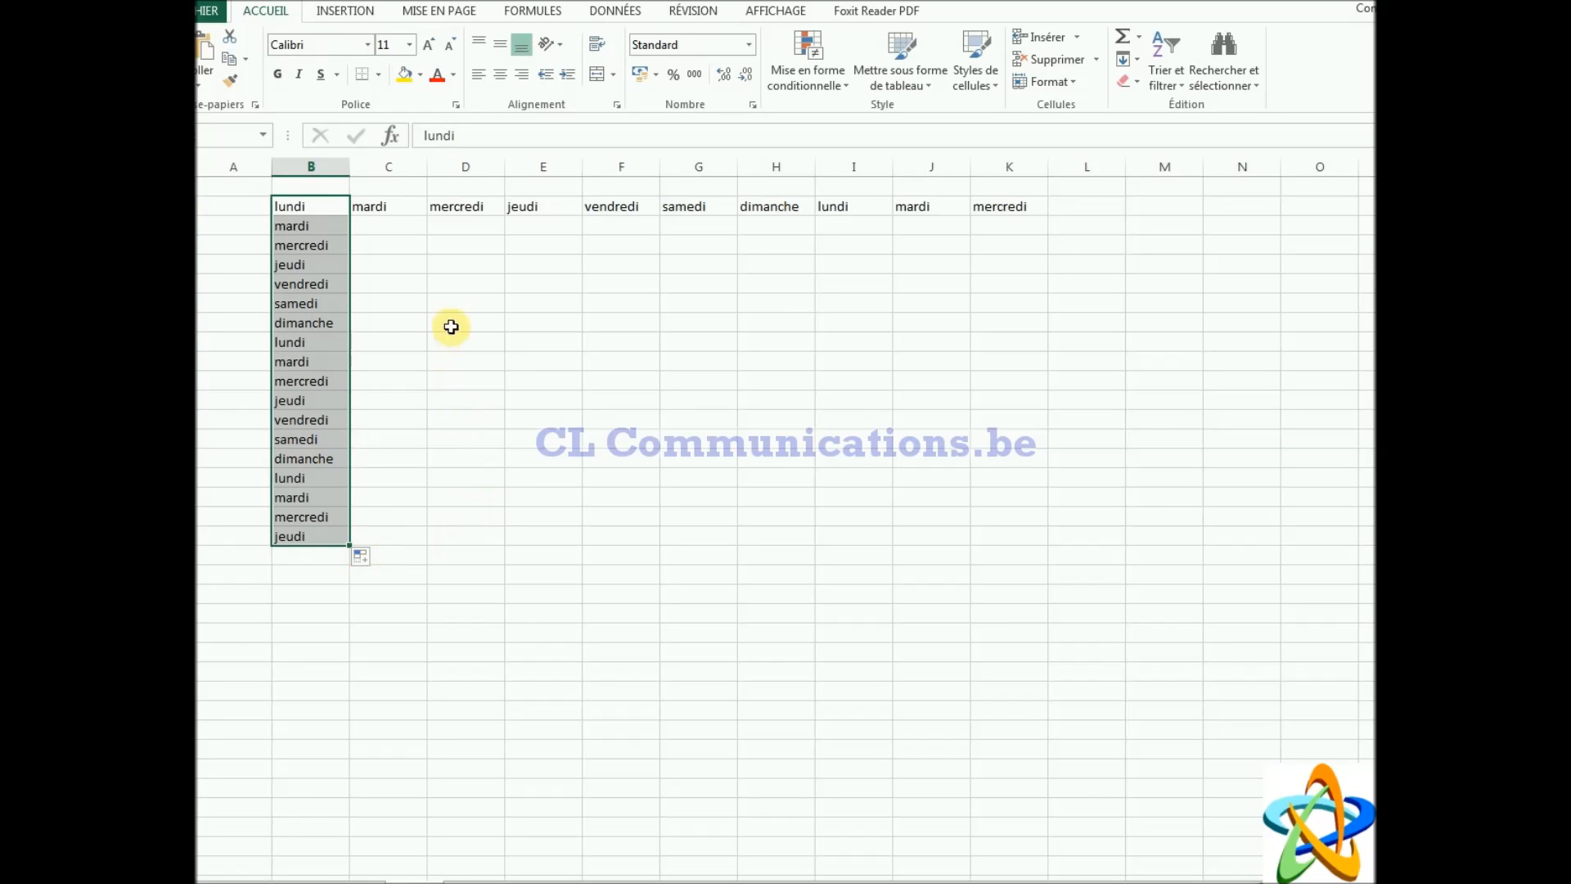
Step: Enter janvier in cell D6 and fill the month series across to column K and down column D to décembre
{"action": "left_click", "coordinate": [447, 285]}
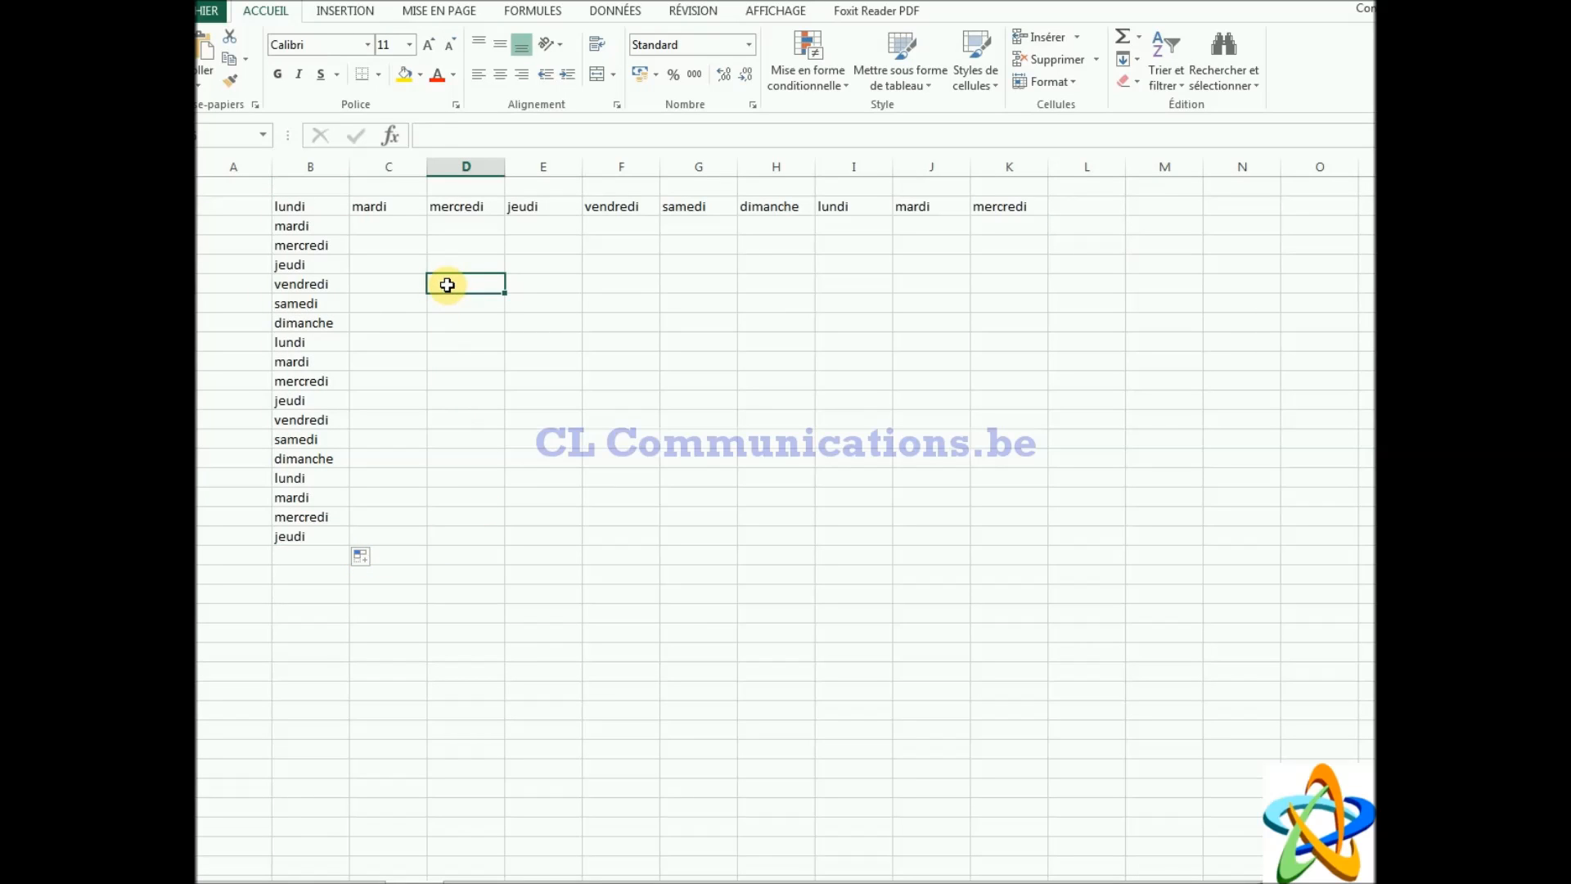
{"action": "type", "text": "jan"}
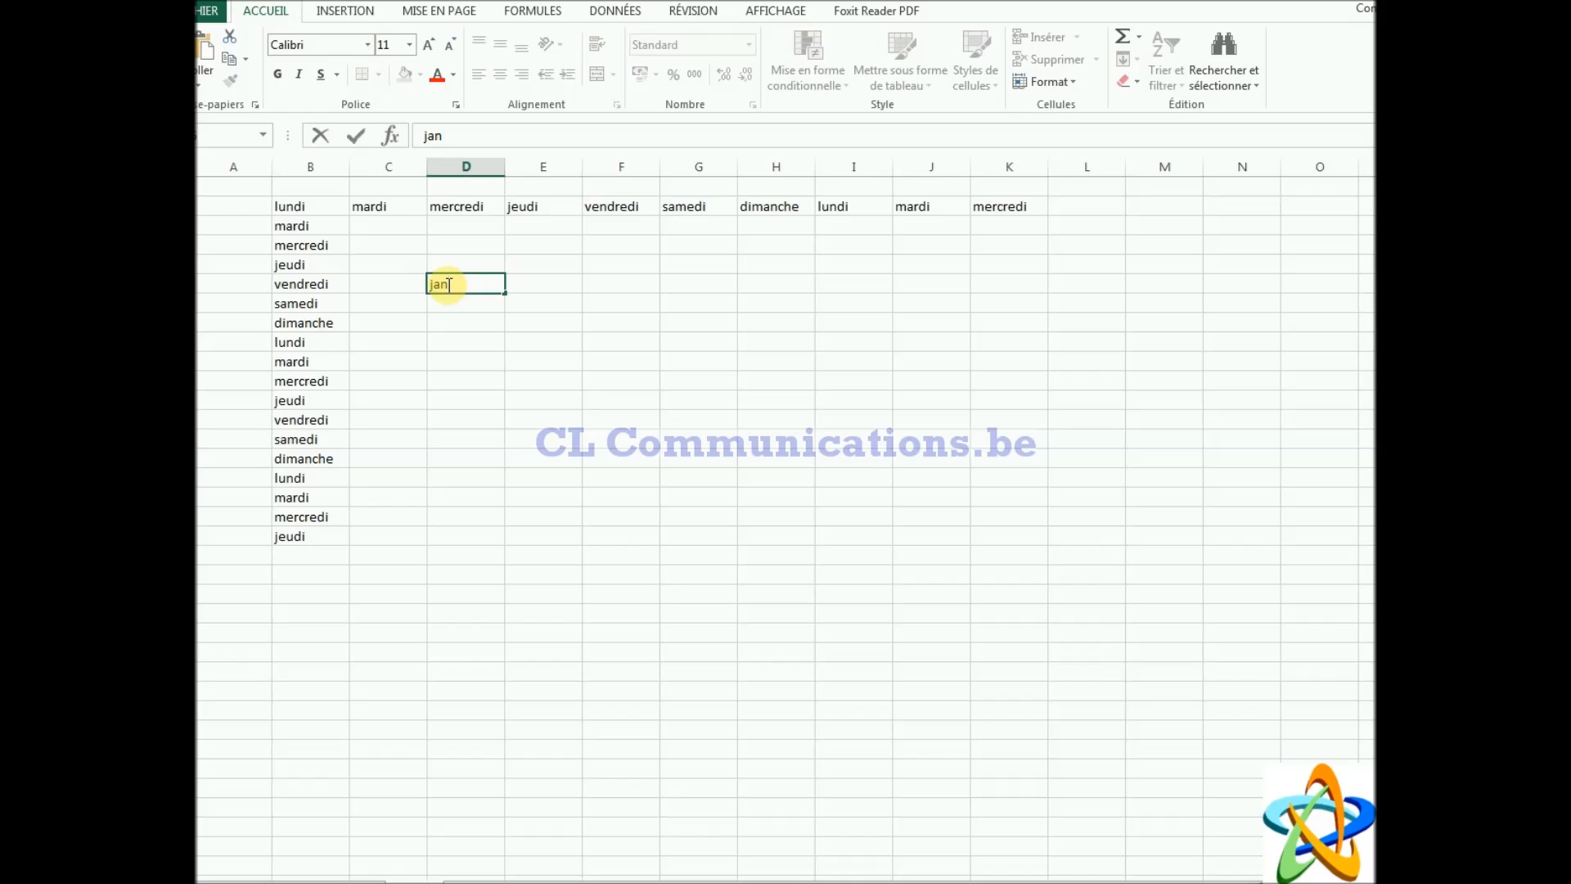
{"action": "type", "text": "vier"}
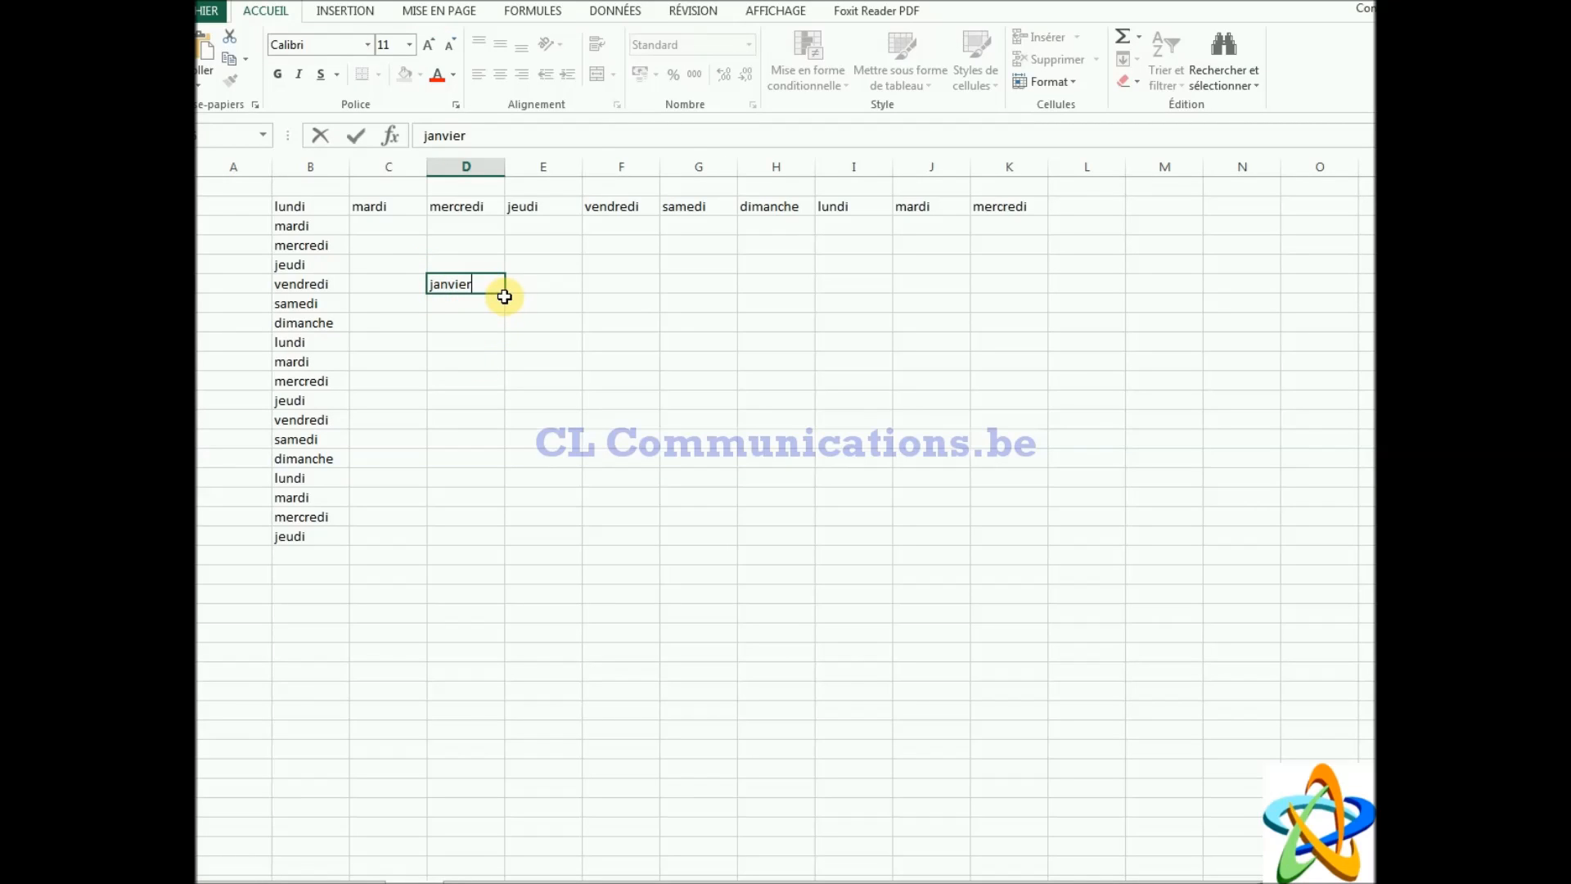
{"action": "left_click_drag", "start_coordinate": [509, 296], "coordinate": [1068, 320]}
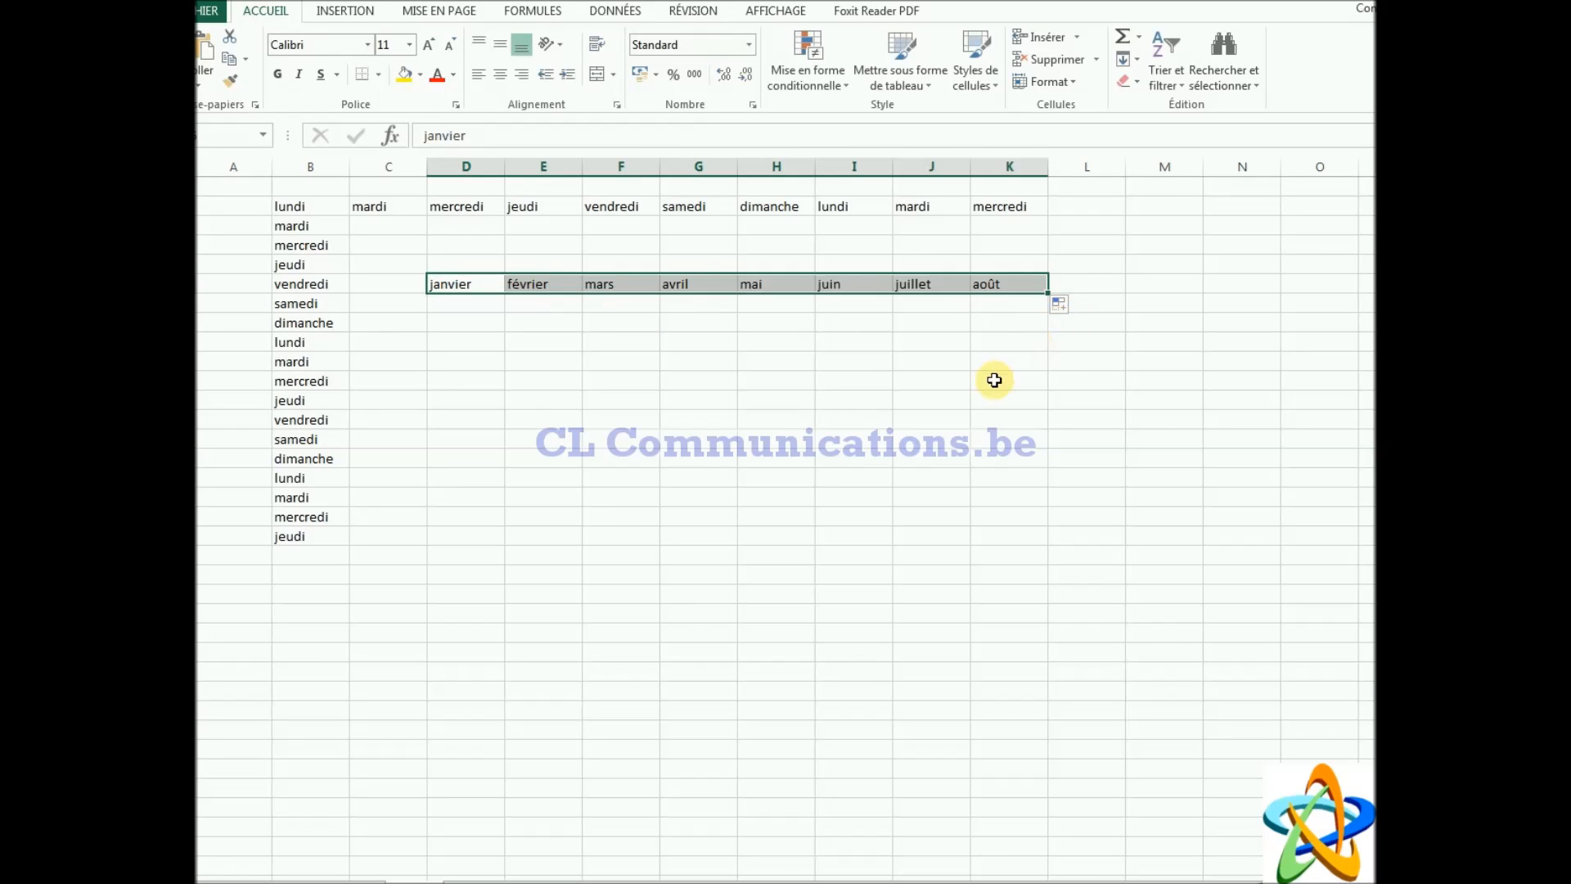
{"action": "left_click", "coordinate": [456, 281]}
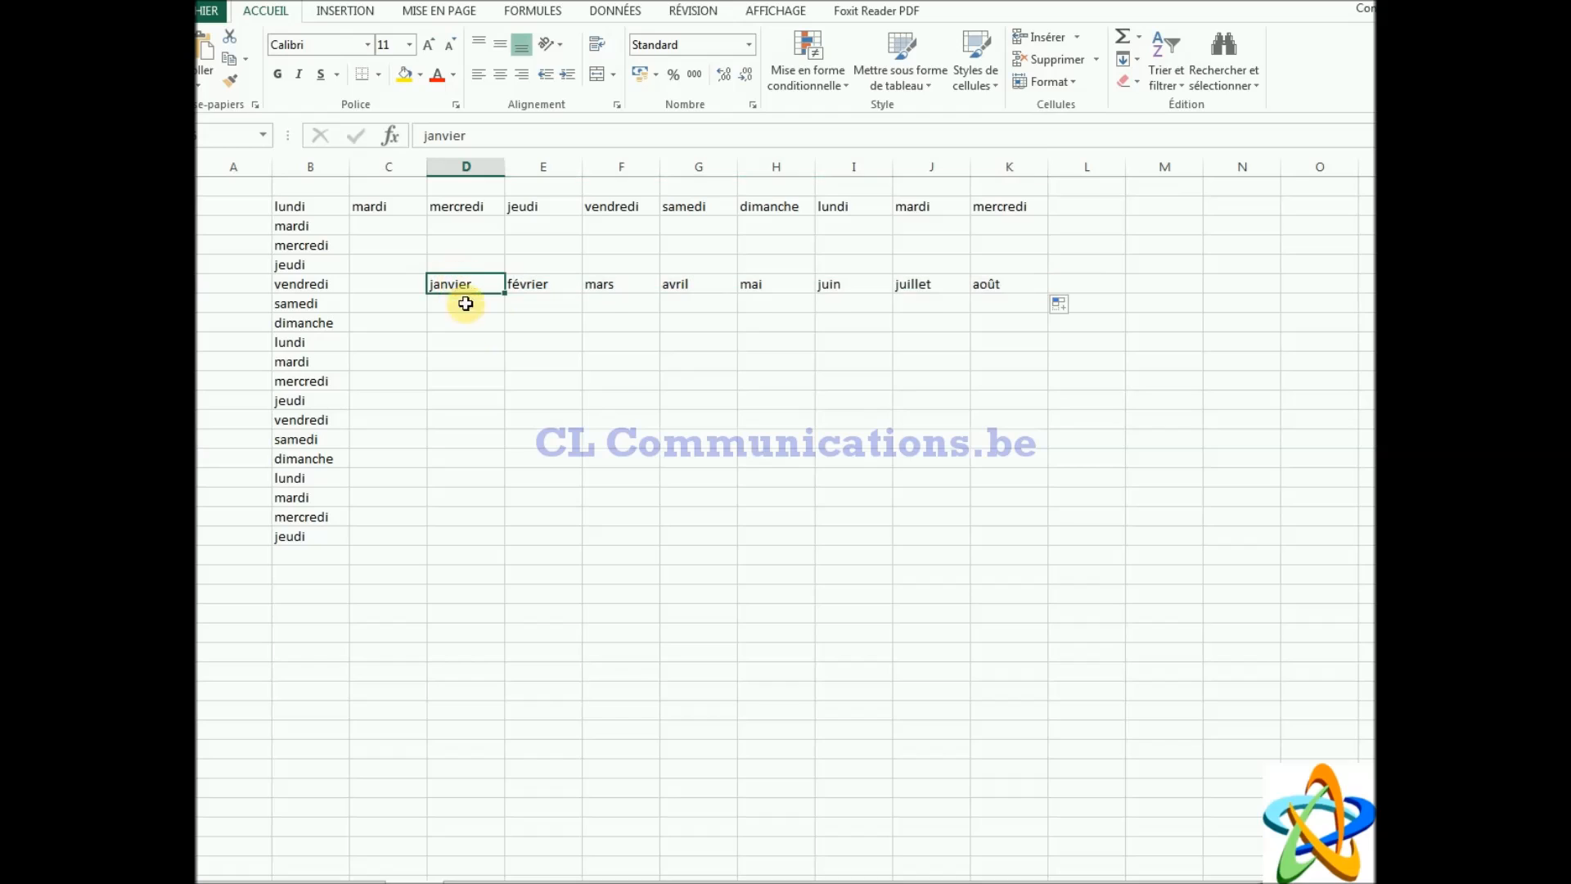
{"action": "left_click_drag", "start_coordinate": [503, 293], "coordinate": [503, 502]}
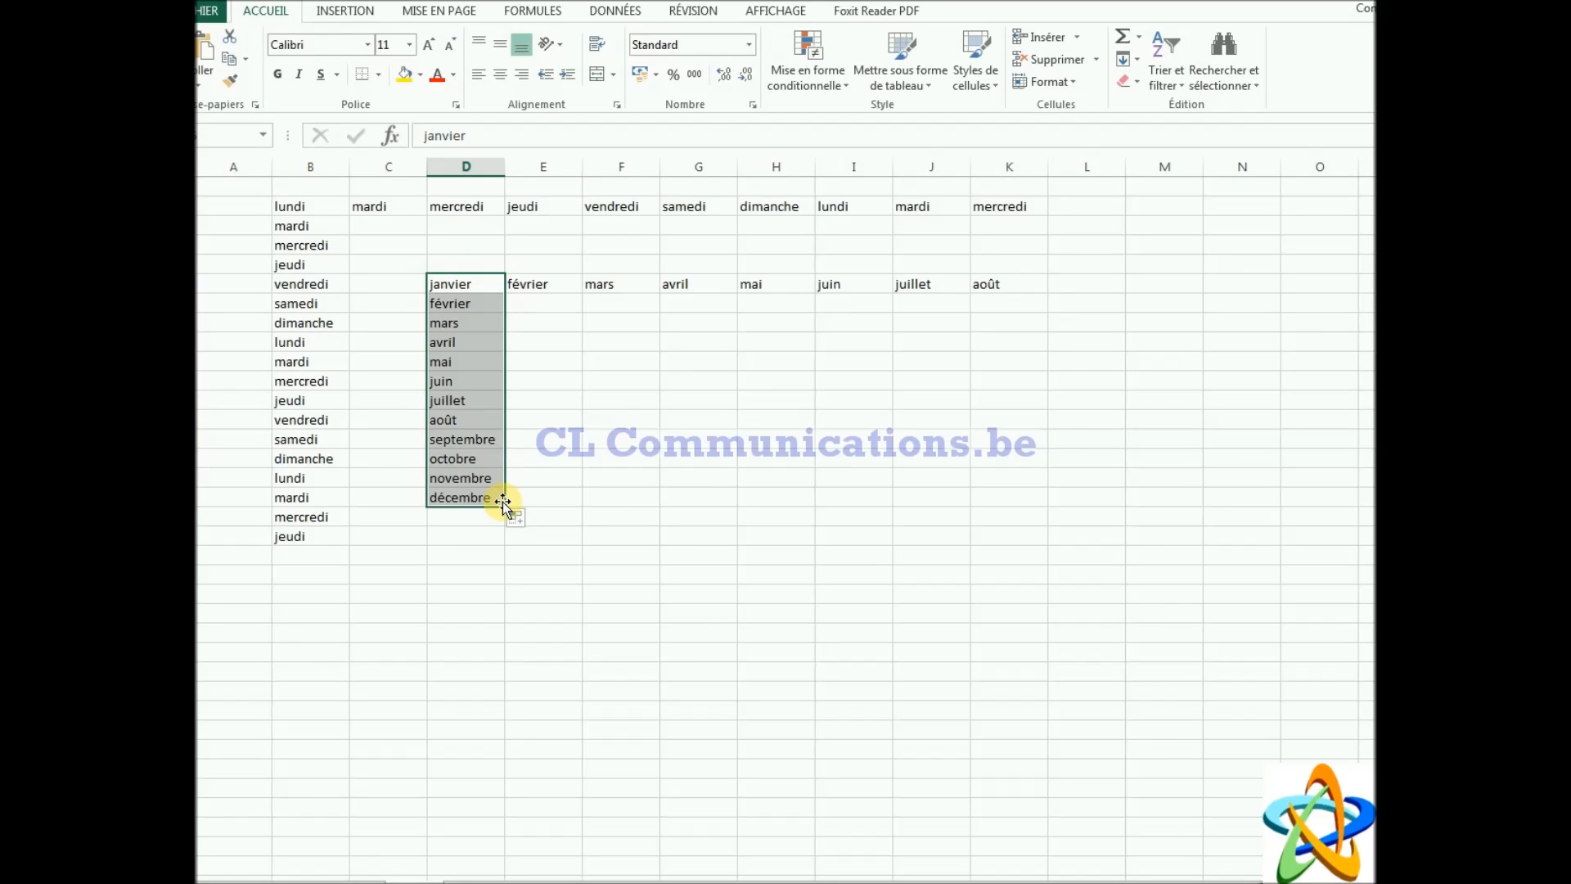
{"action": "left_click", "coordinate": [595, 348]}
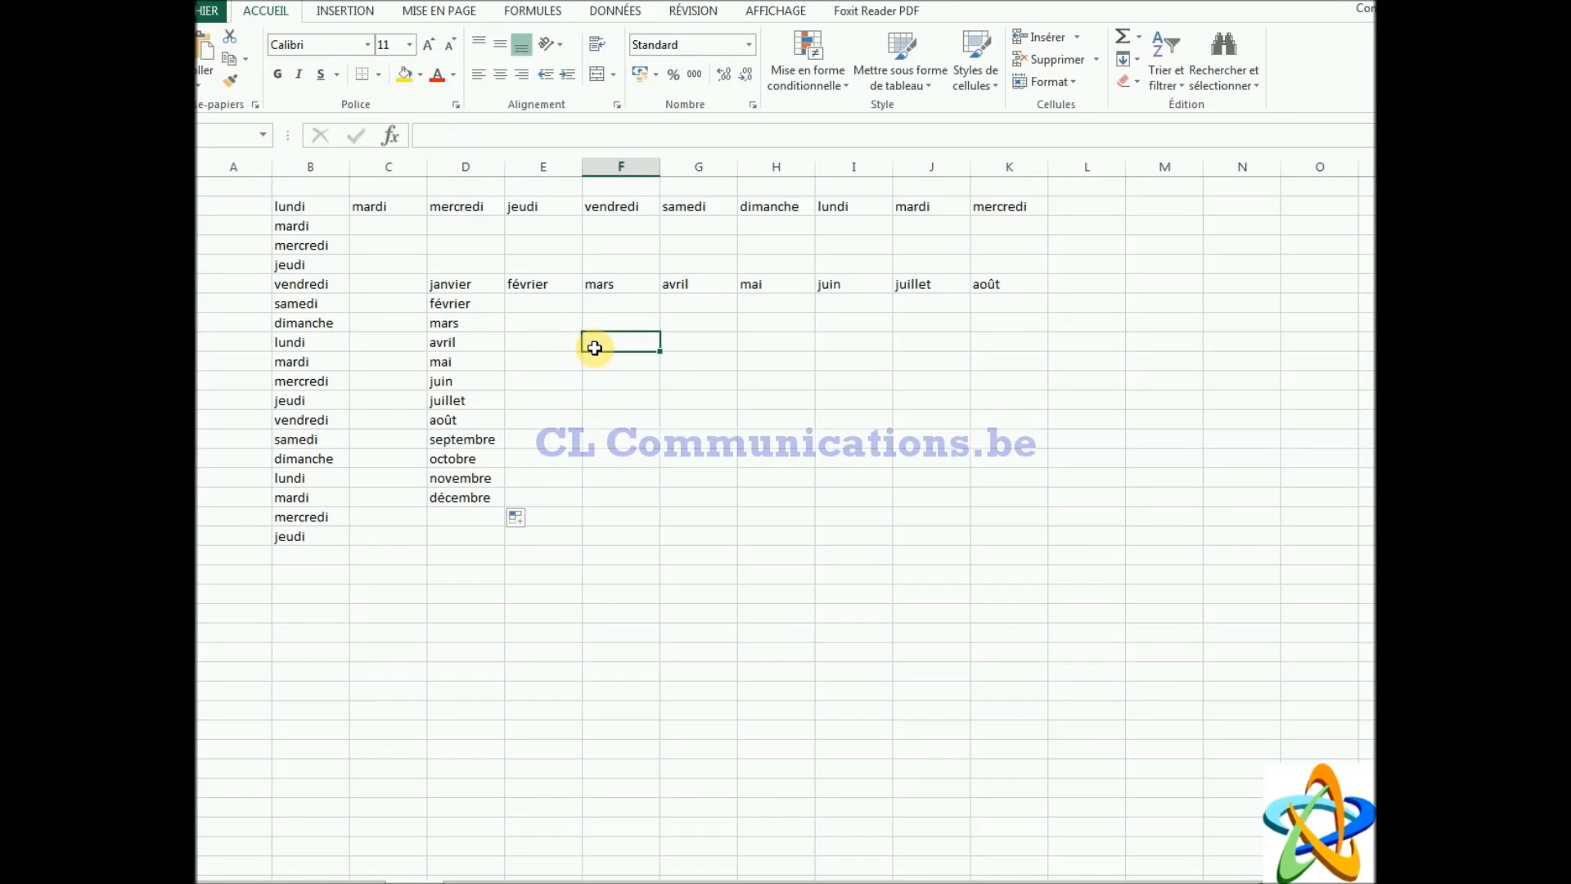
Step: Enter 1 in cell F9, fill it across to column J and change the fill to an incremented series
{"action": "type", "text": "1"}
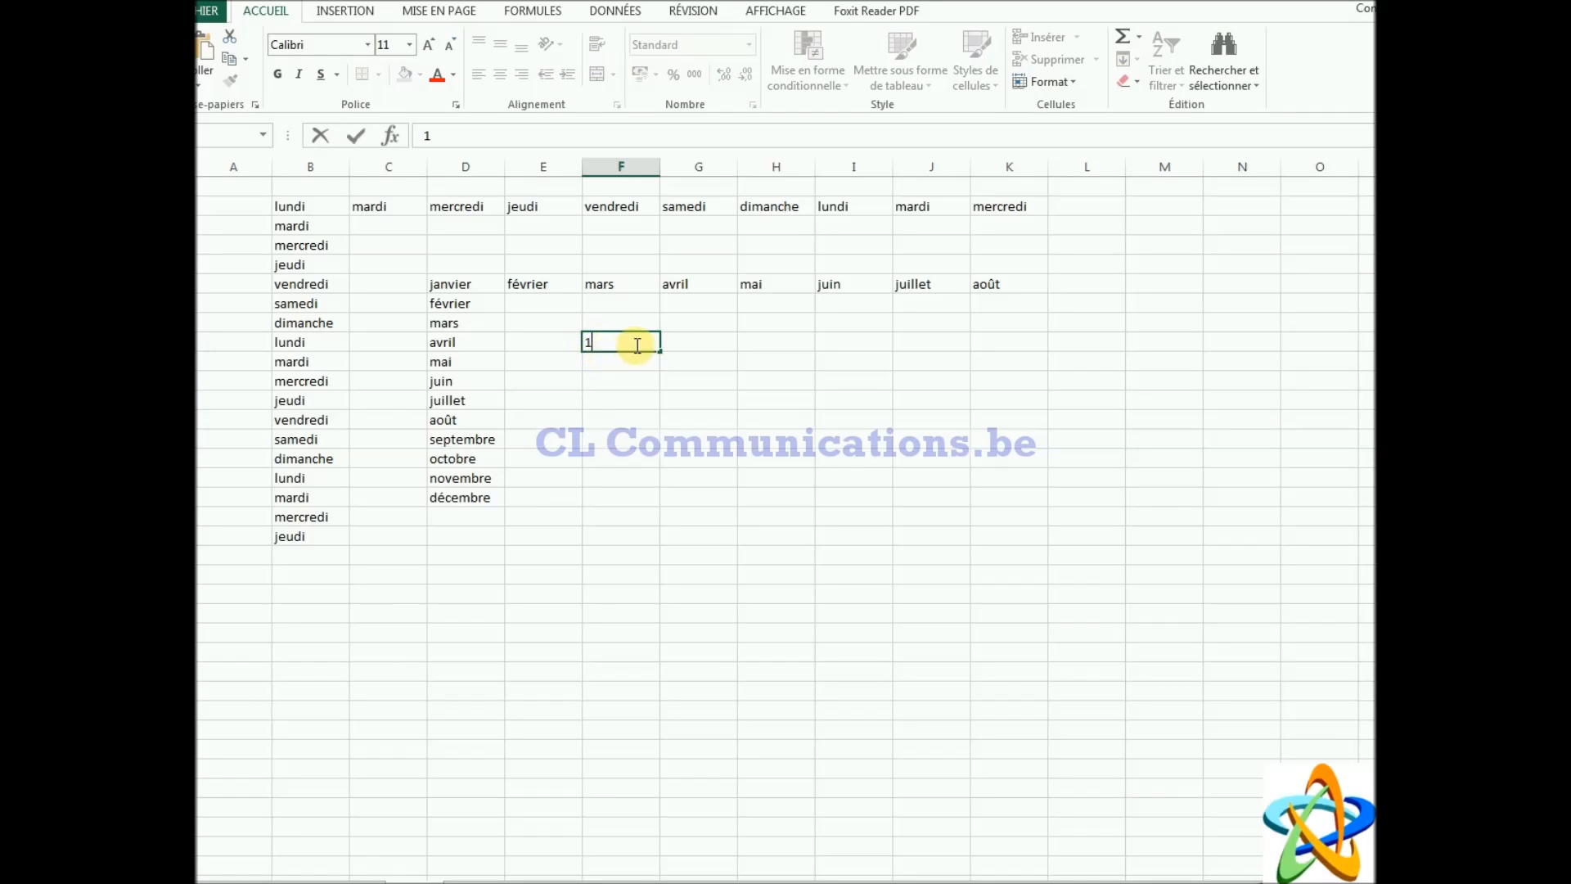
{"action": "left_click", "coordinate": [663, 354]}
{"action": "left_click_drag", "start_coordinate": [663, 354], "coordinate": [972, 383]}
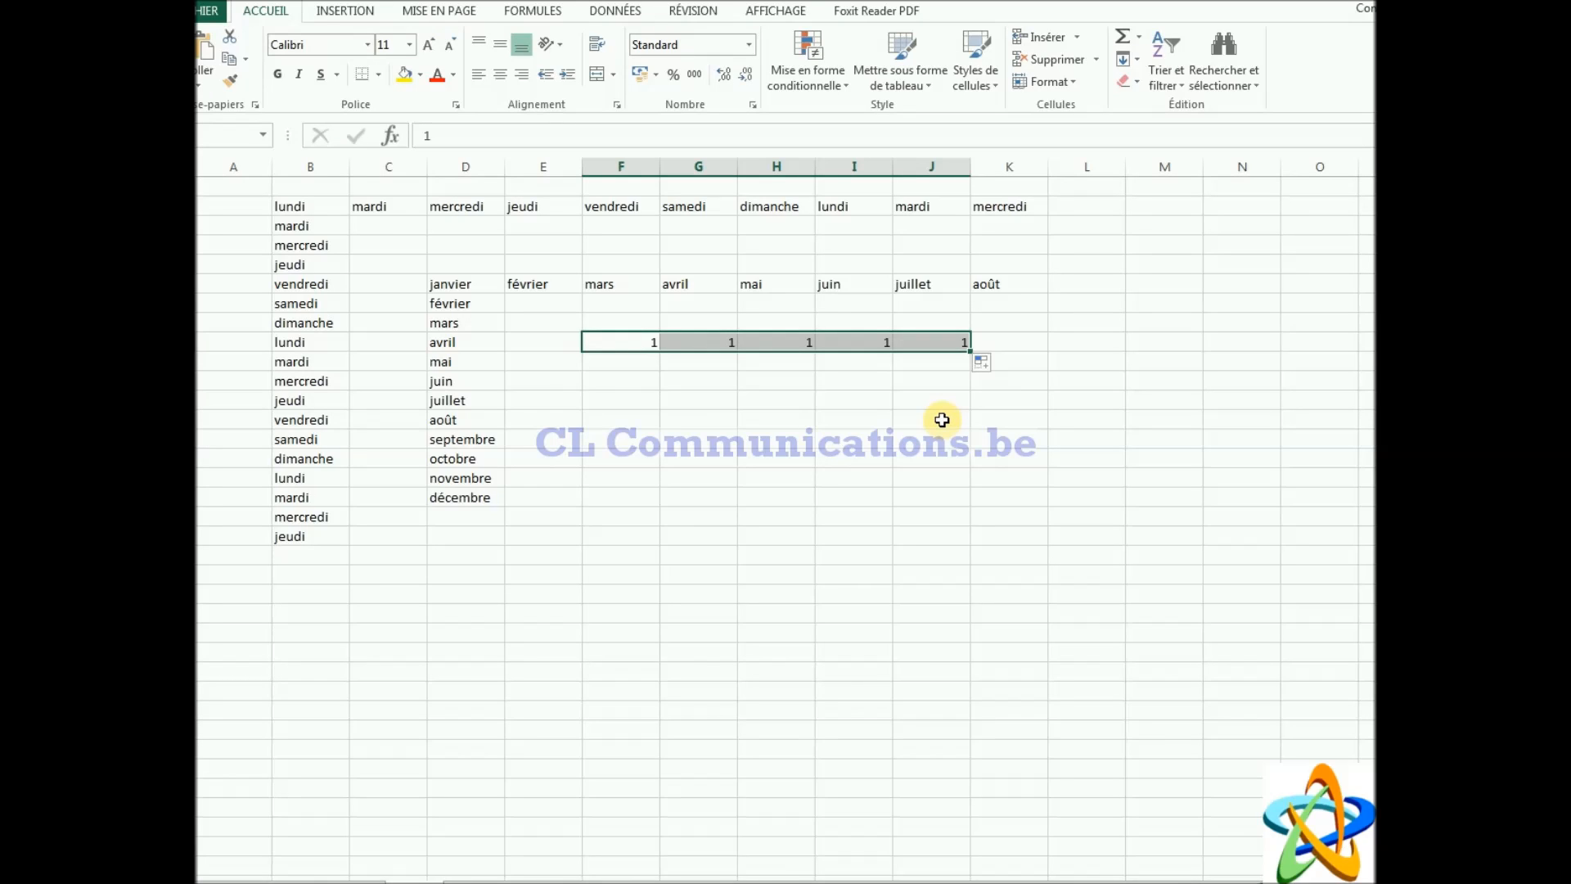
{"action": "left_click", "coordinate": [1000, 365]}
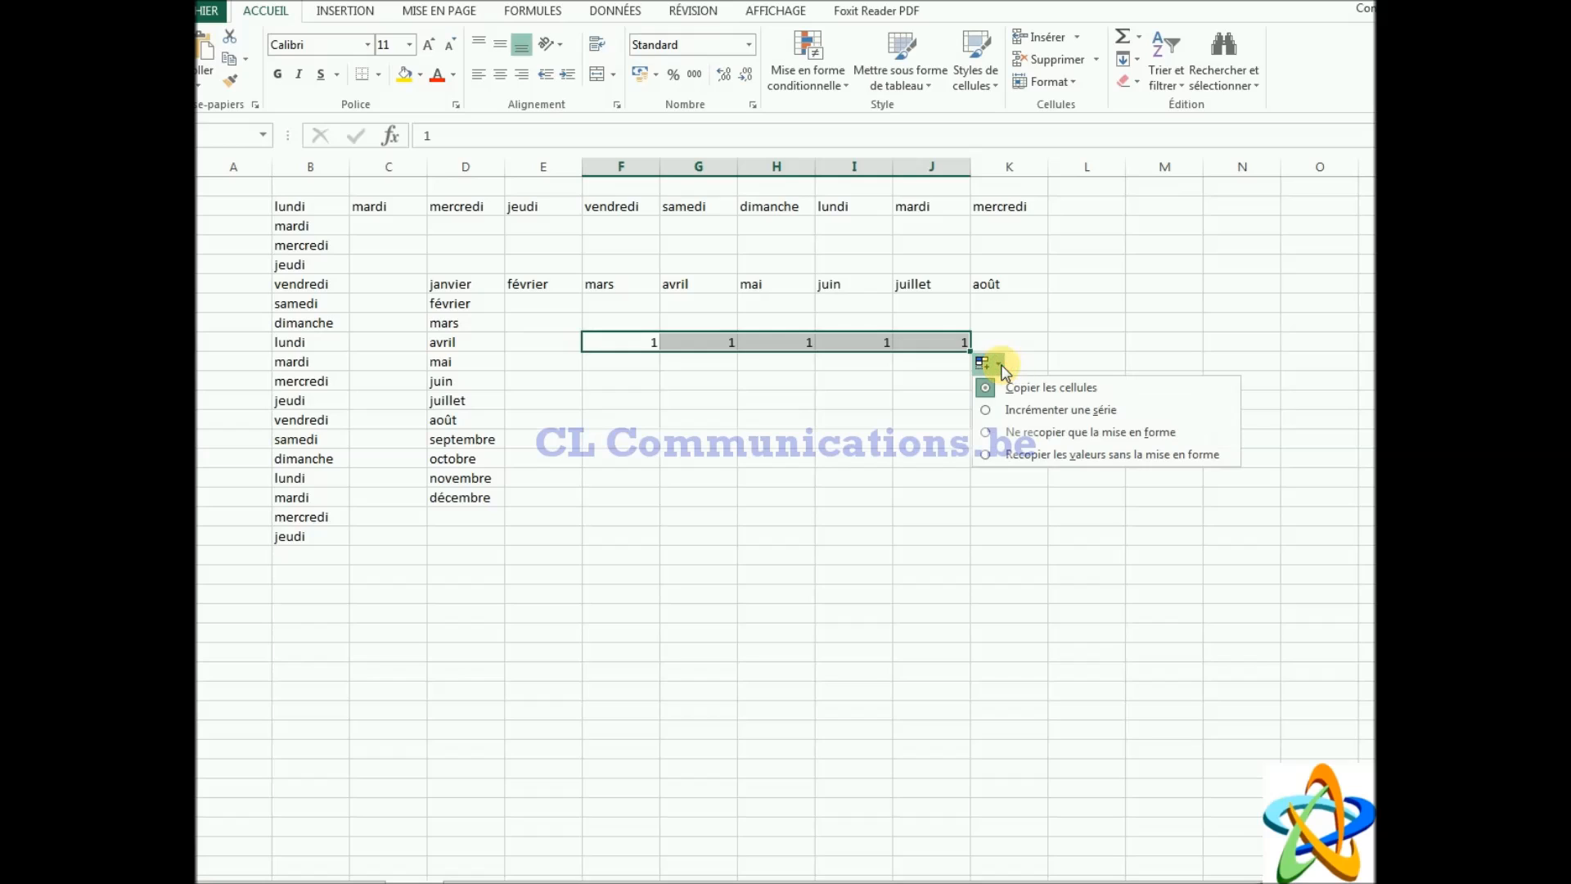
{"action": "left_click", "coordinate": [983, 412]}
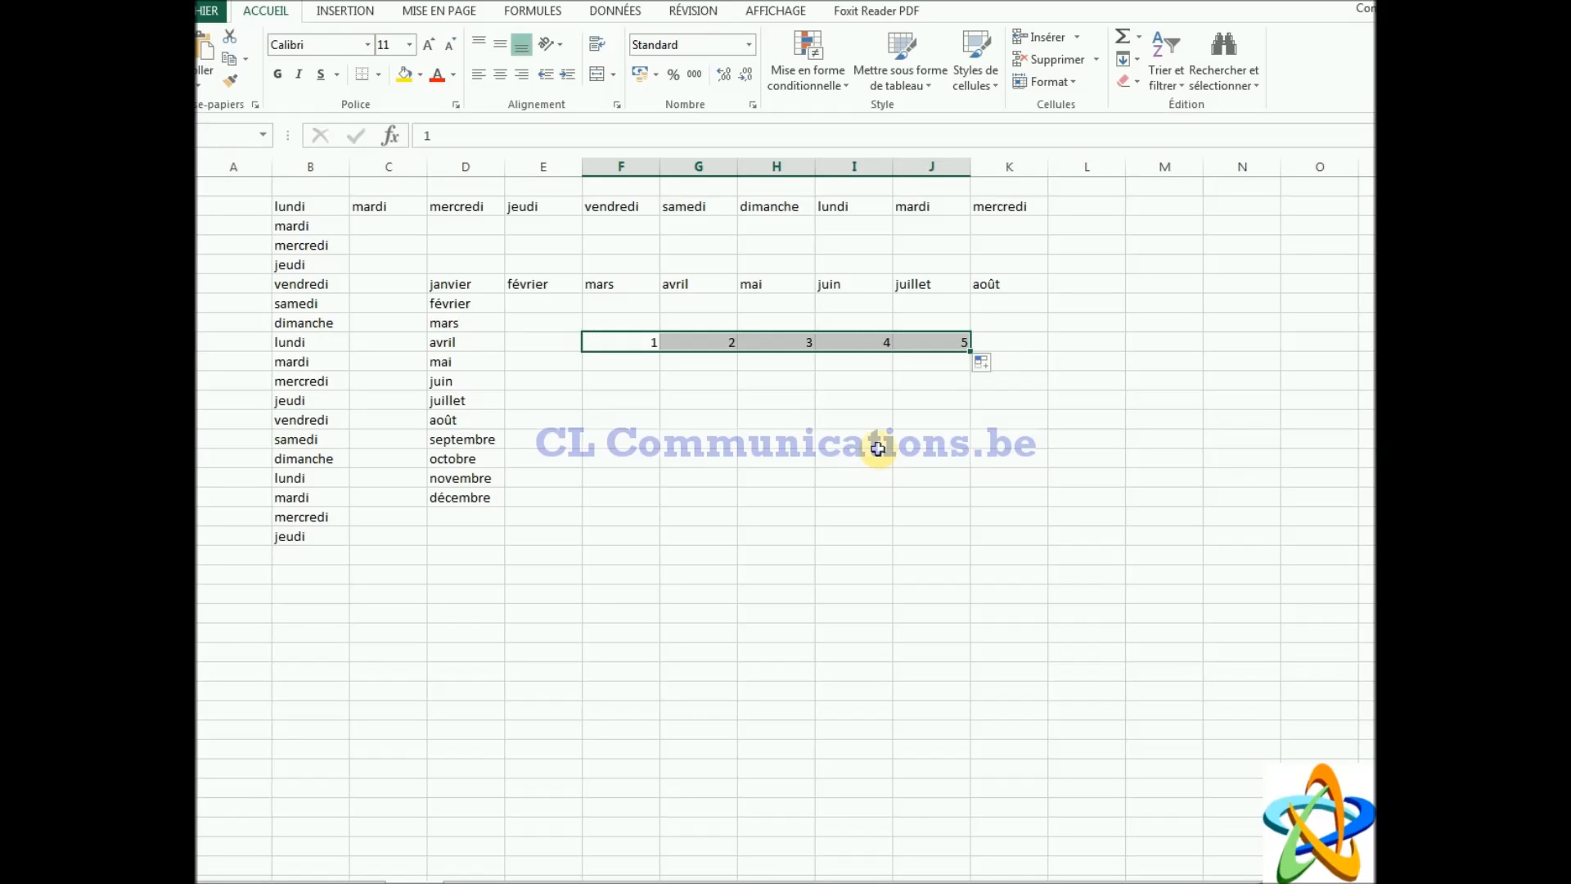
Step: Enter 1 in cell F11 and fill it across the row to column K
{"action": "left_click", "coordinate": [622, 382]}
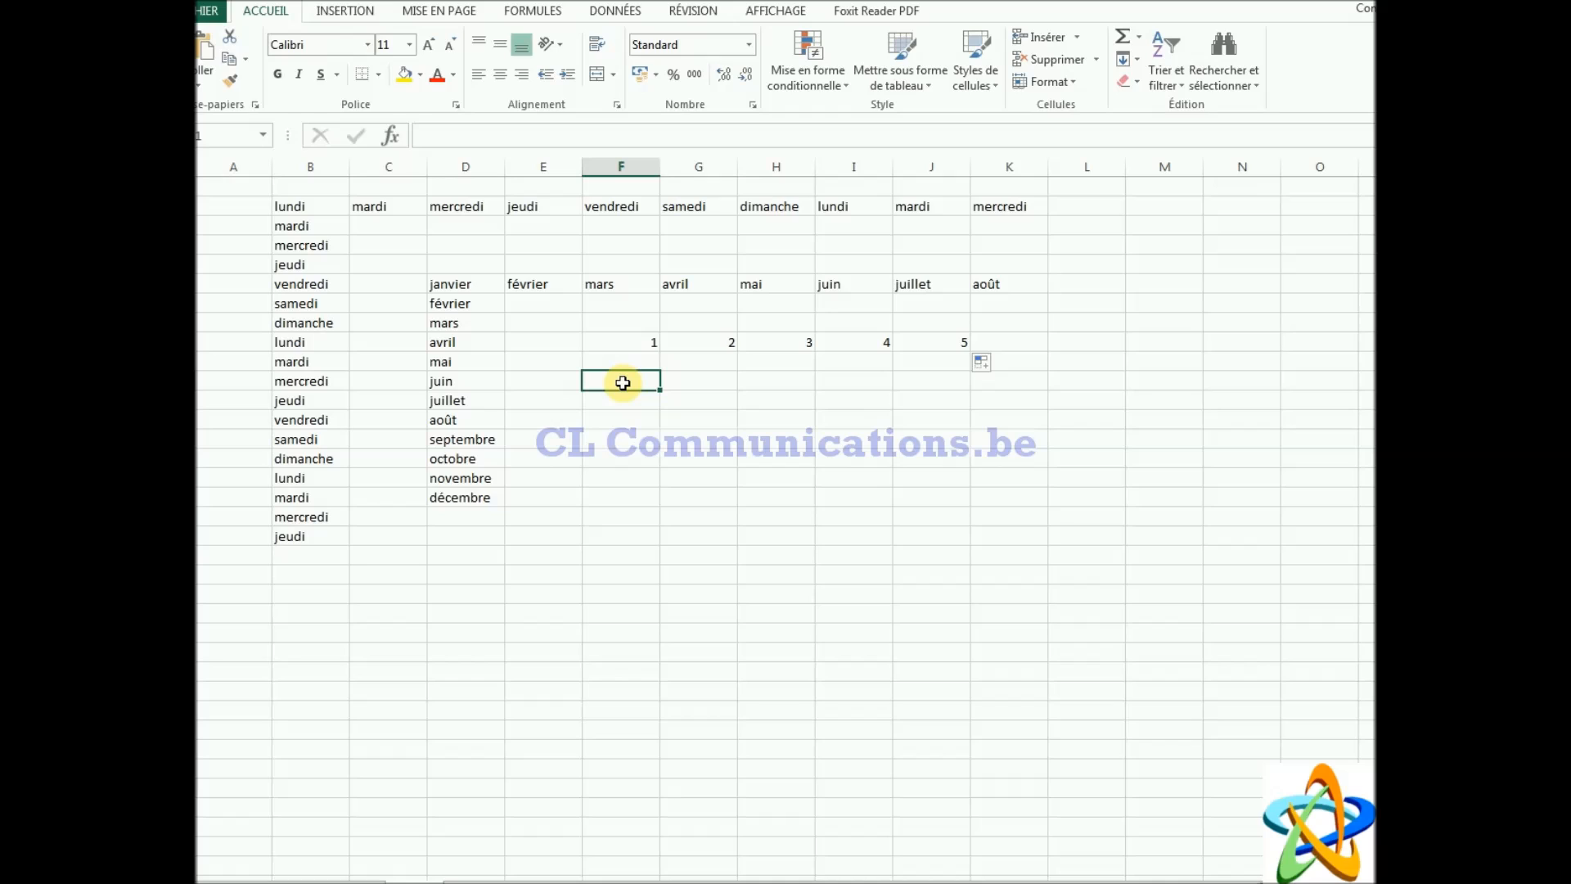
{"action": "type", "text": "1"}
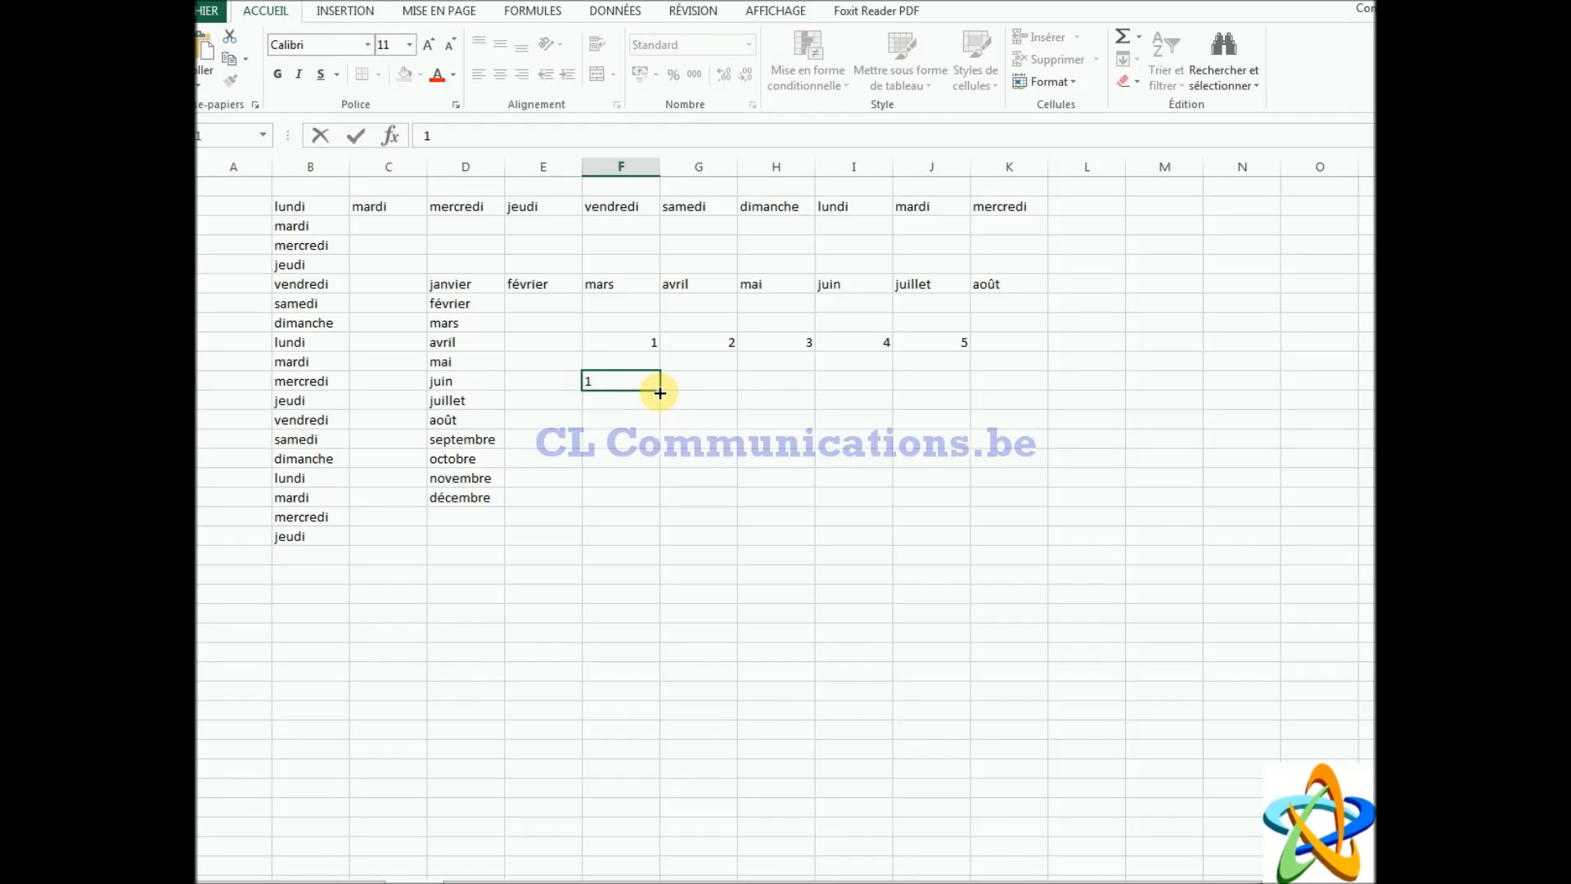
{"action": "left_click_drag", "start_coordinate": [660, 392], "coordinate": [1041, 415]}
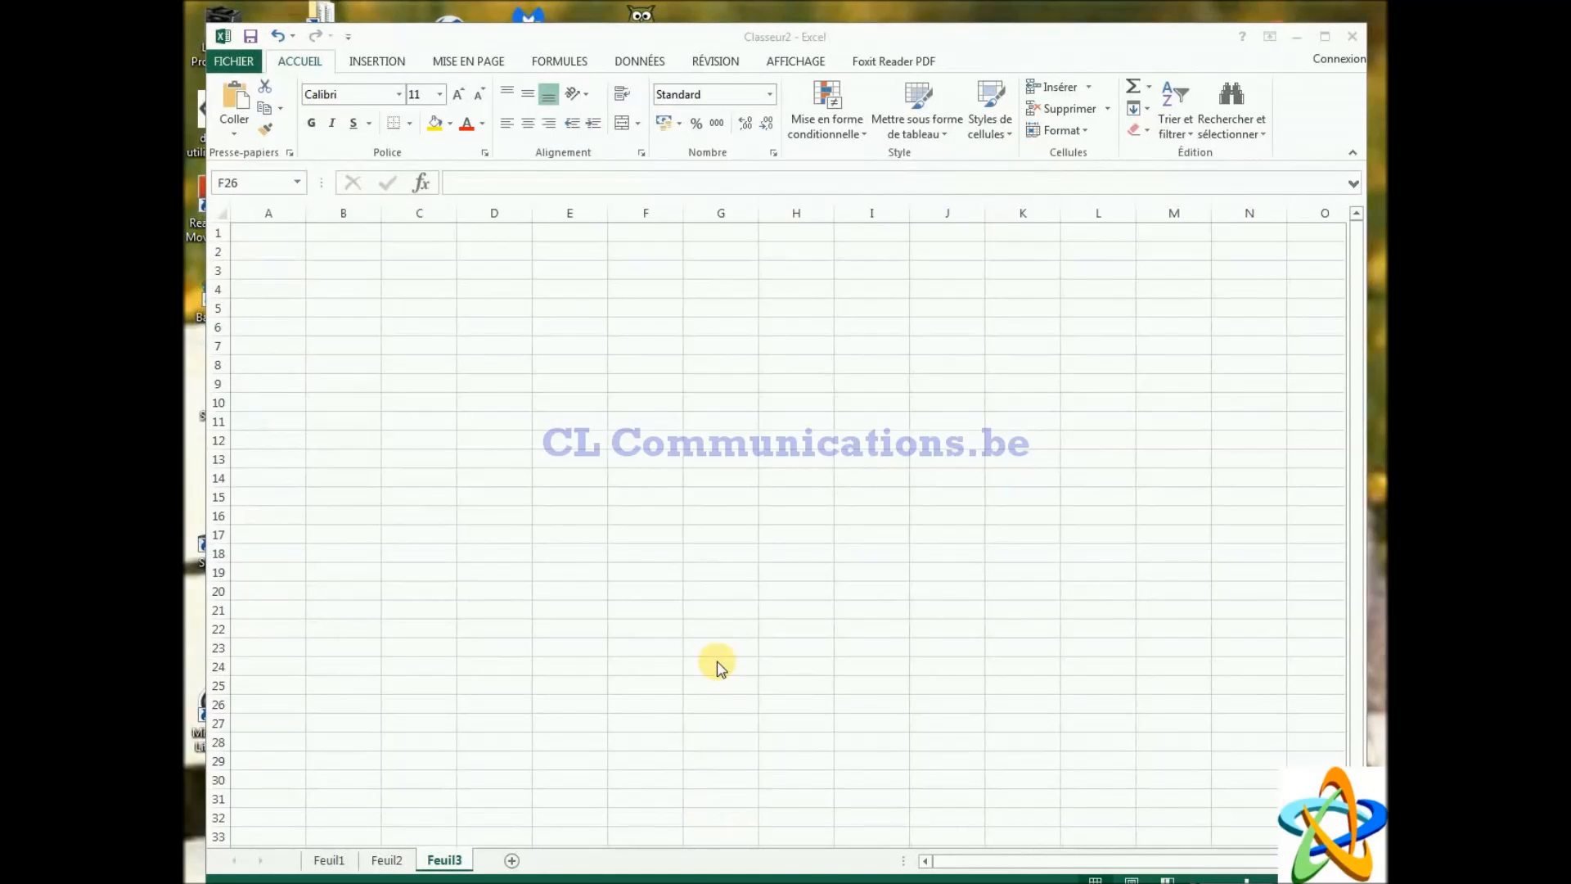
Step: Open the custom lists editor from the General section of the advanced Excel options
{"action": "left_click", "coordinate": [235, 63]}
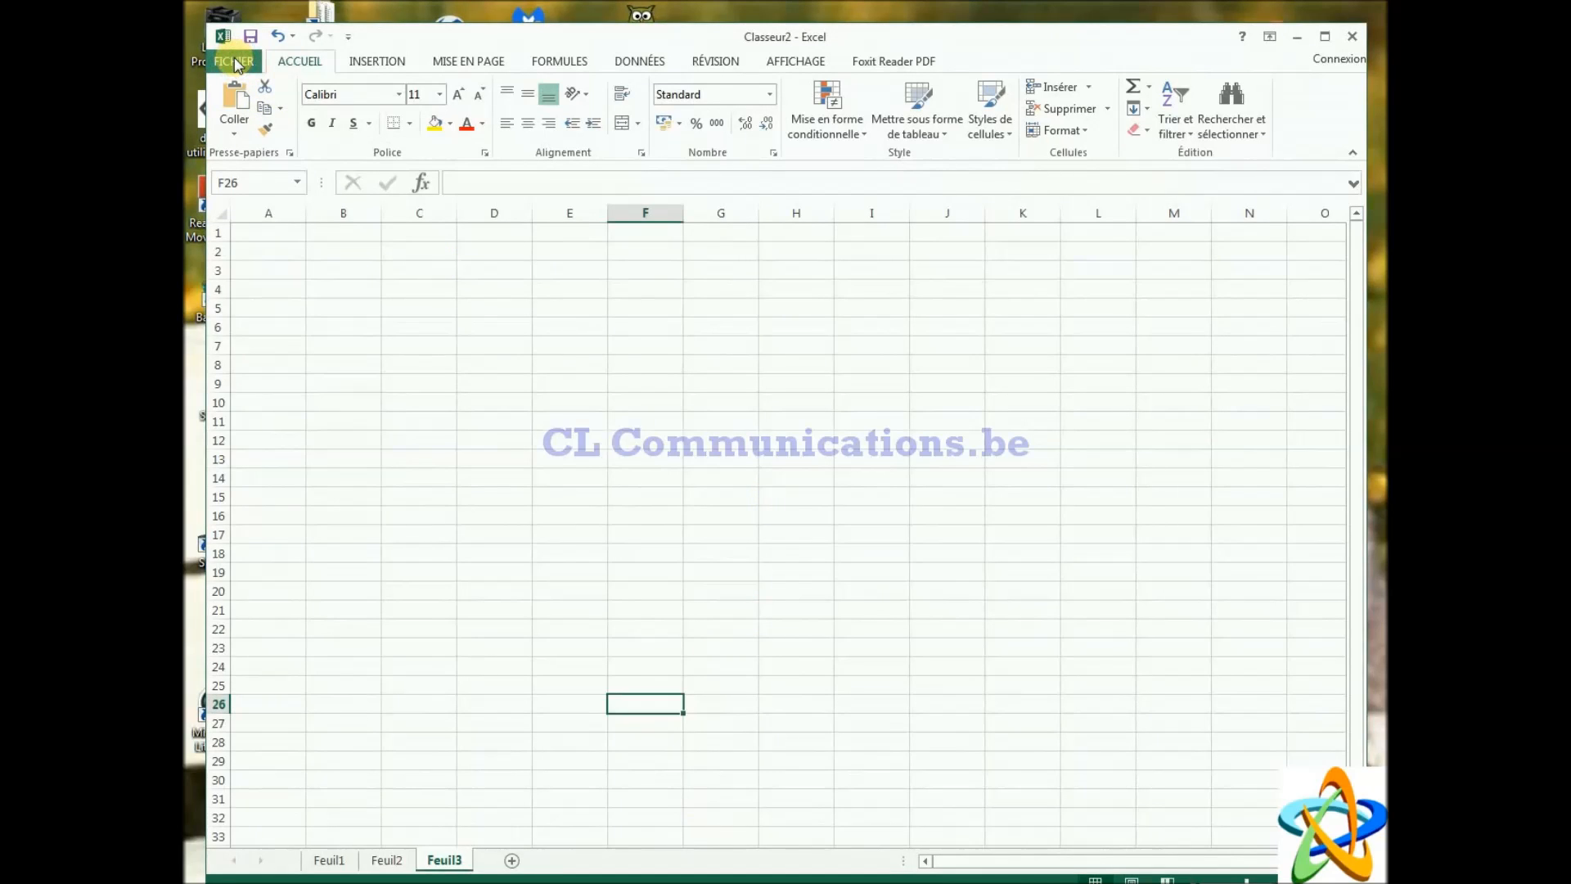
{"action": "left_click", "coordinate": [235, 63]}
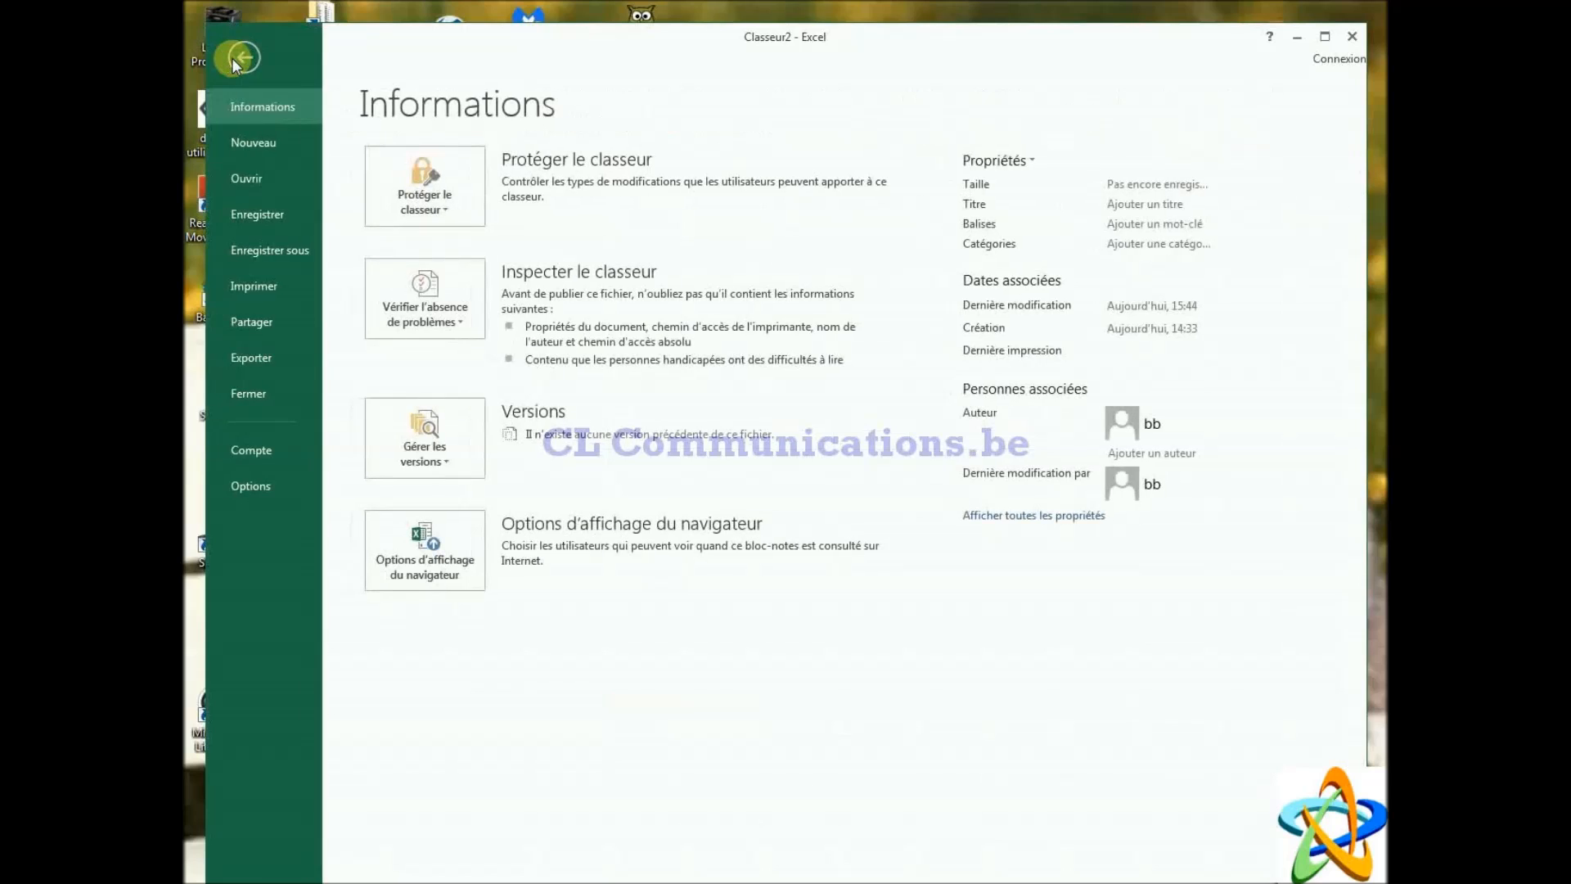
{"action": "left_click", "coordinate": [243, 488]}
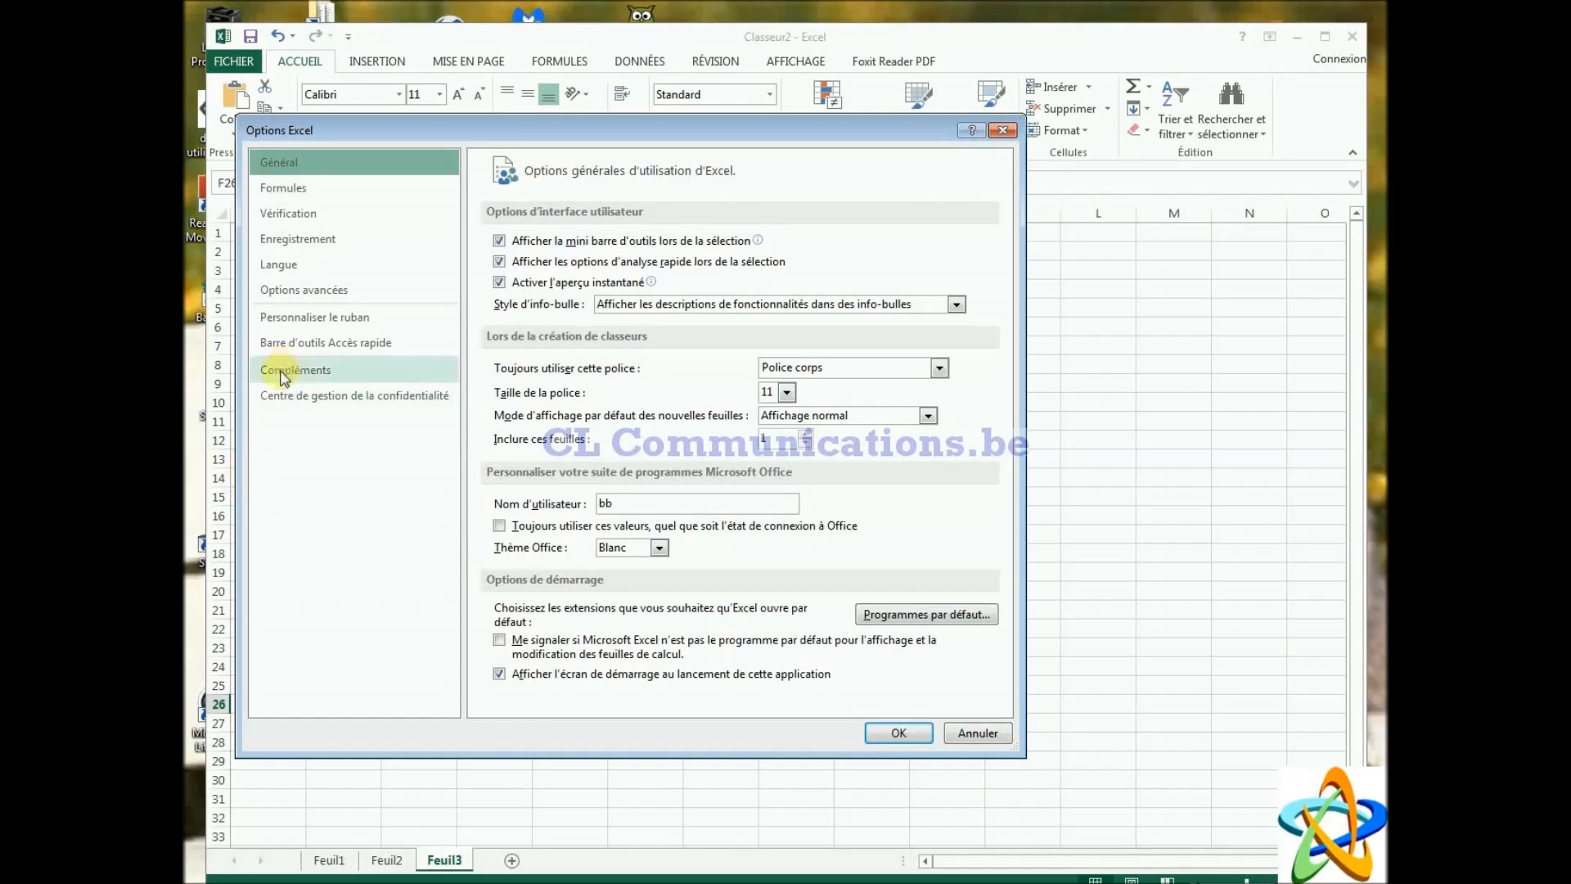
{"action": "left_click", "coordinate": [281, 297]}
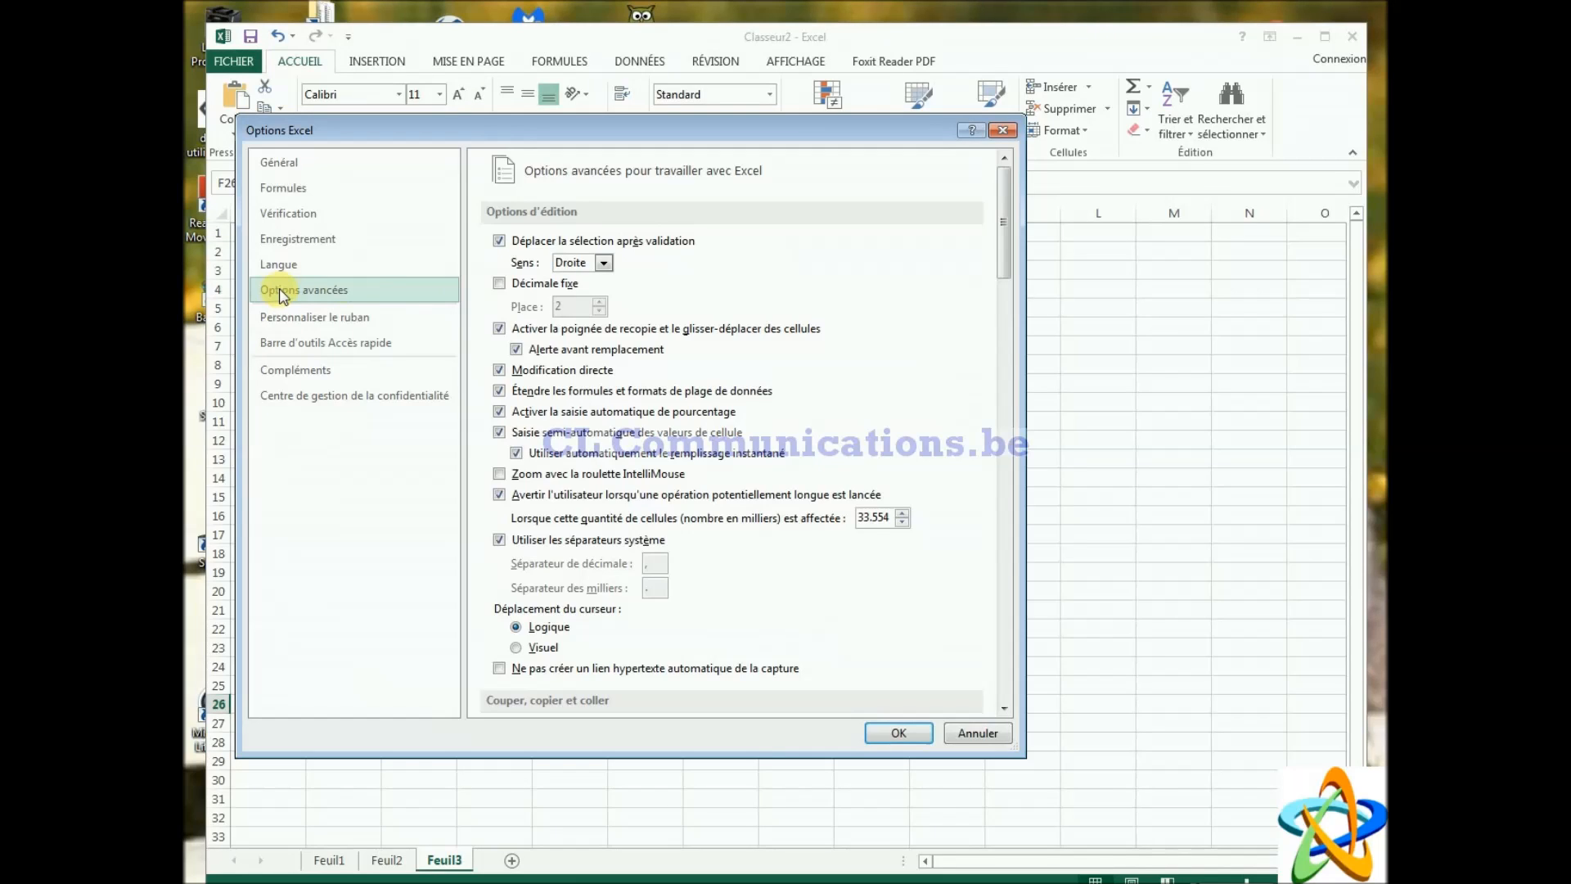
{"action": "left_click_drag", "start_coordinate": [1010, 194], "coordinate": [1012, 580]}
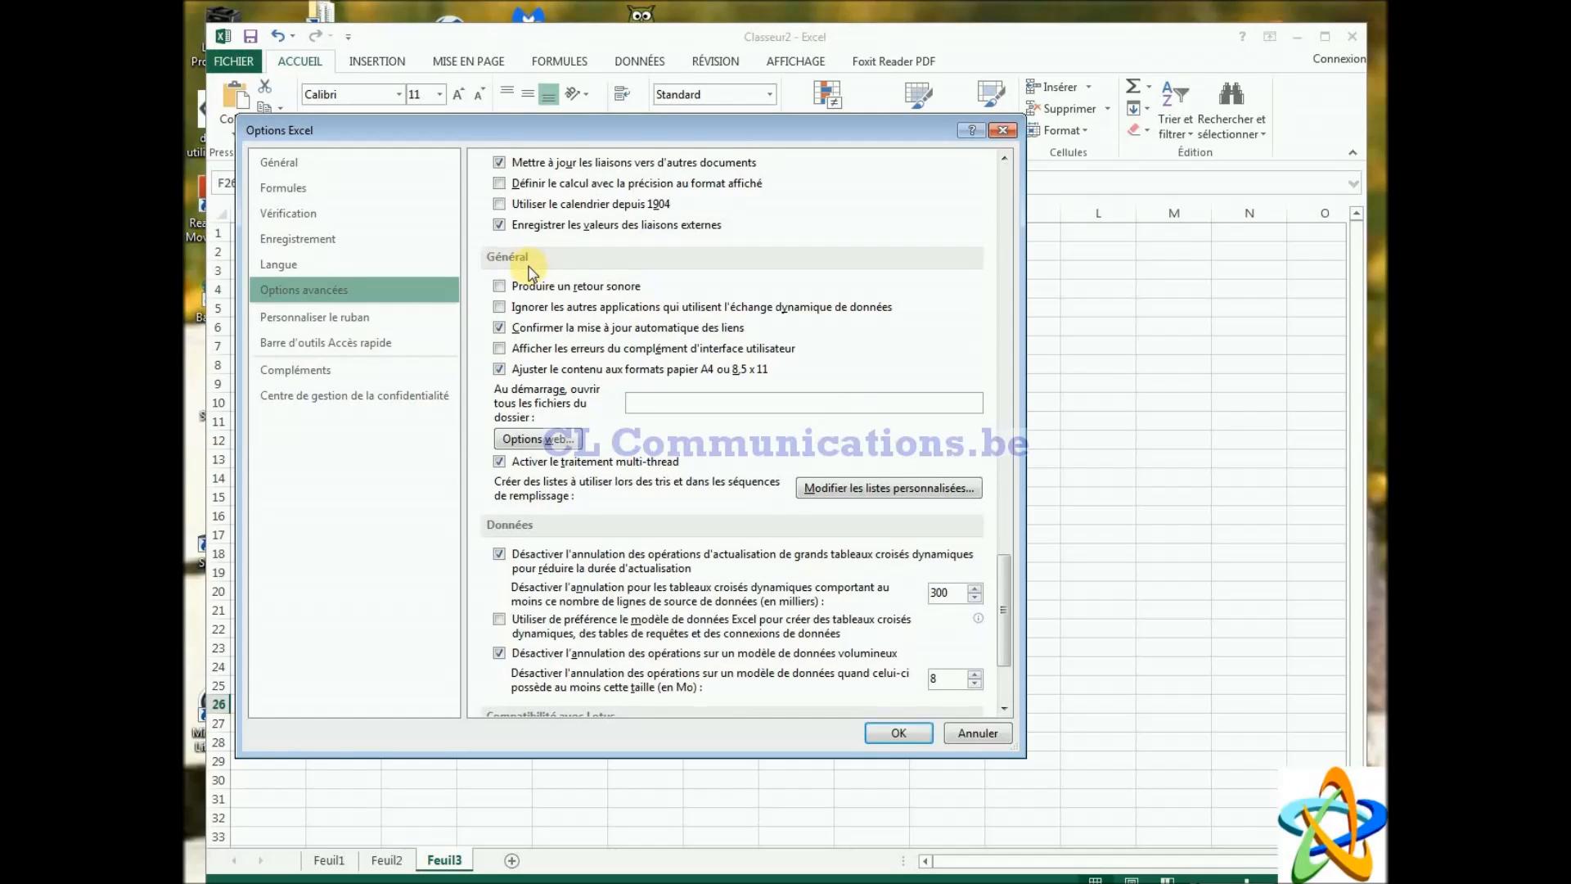
{"action": "left_click", "coordinate": [872, 491]}
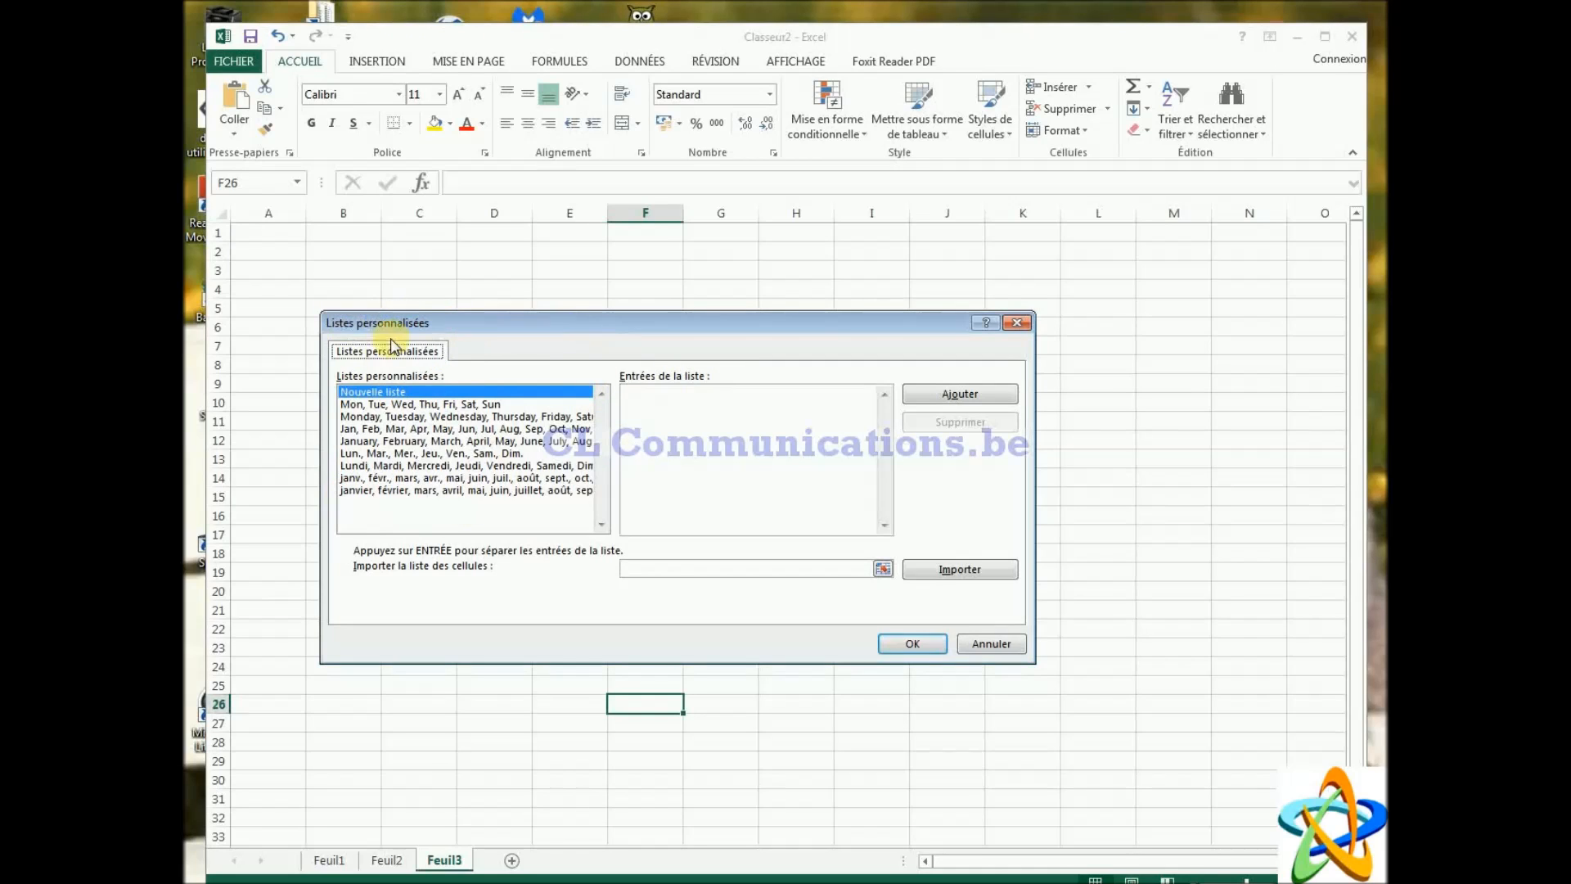
Step: Add a new custom list of five comma-separated first names and confirm the Excel options
{"action": "left_click", "coordinate": [685, 401]}
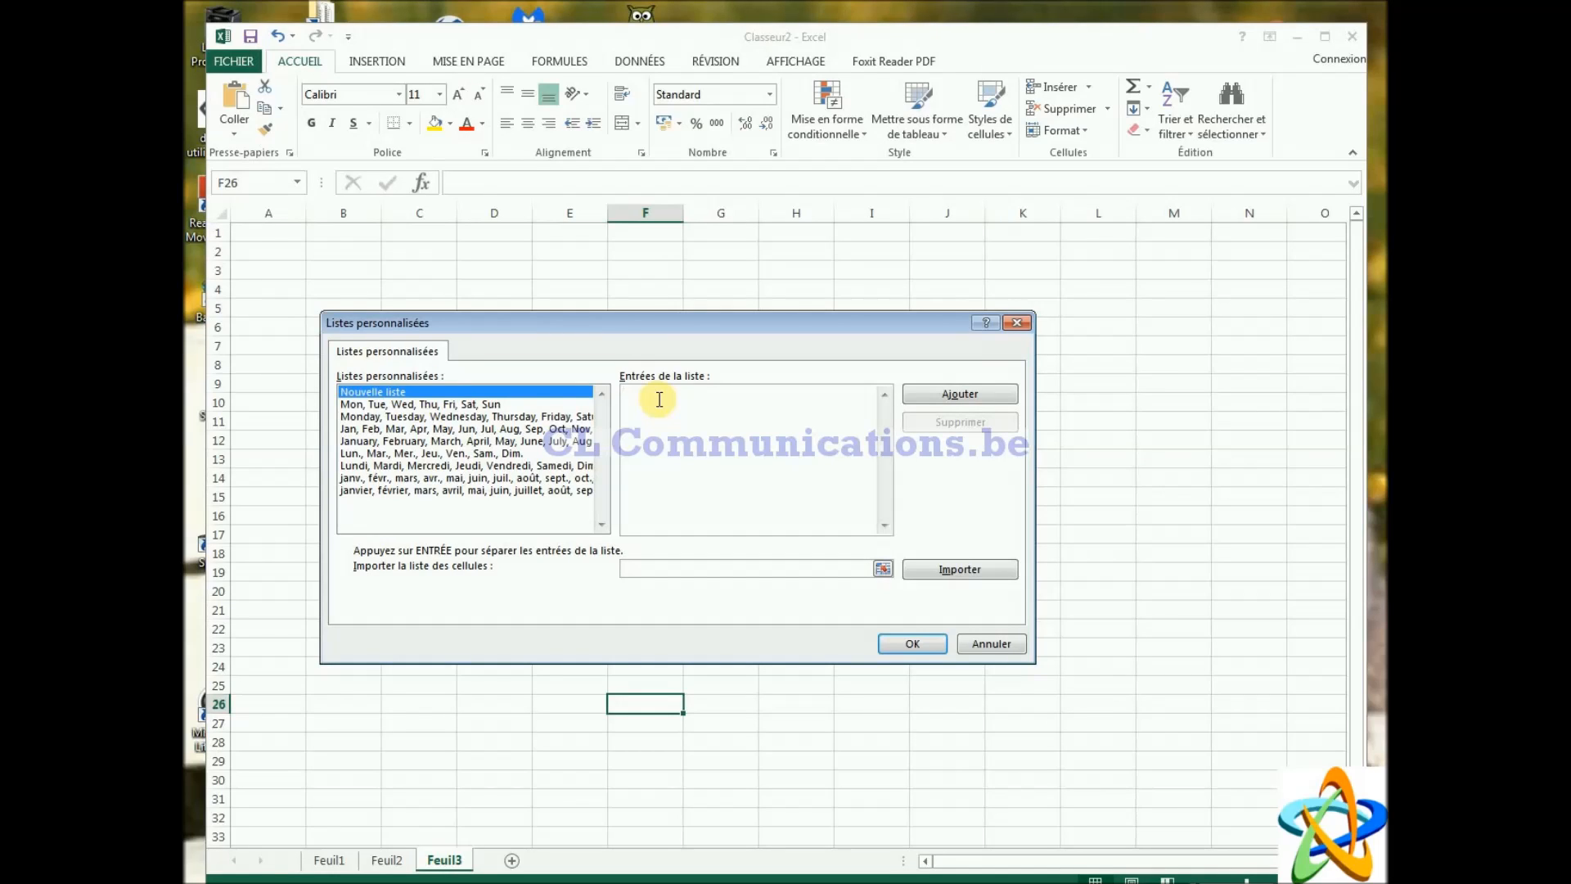
{"action": "type", "text": "Pierre, Pol, Jacques, Eric, Maie"}
{"action": "key", "text": "BackSpace"}
{"action": "key", "text": "BackSpace"}
{"action": "type", "text": "rie"}
{"action": "left_click", "coordinate": [978, 397]}
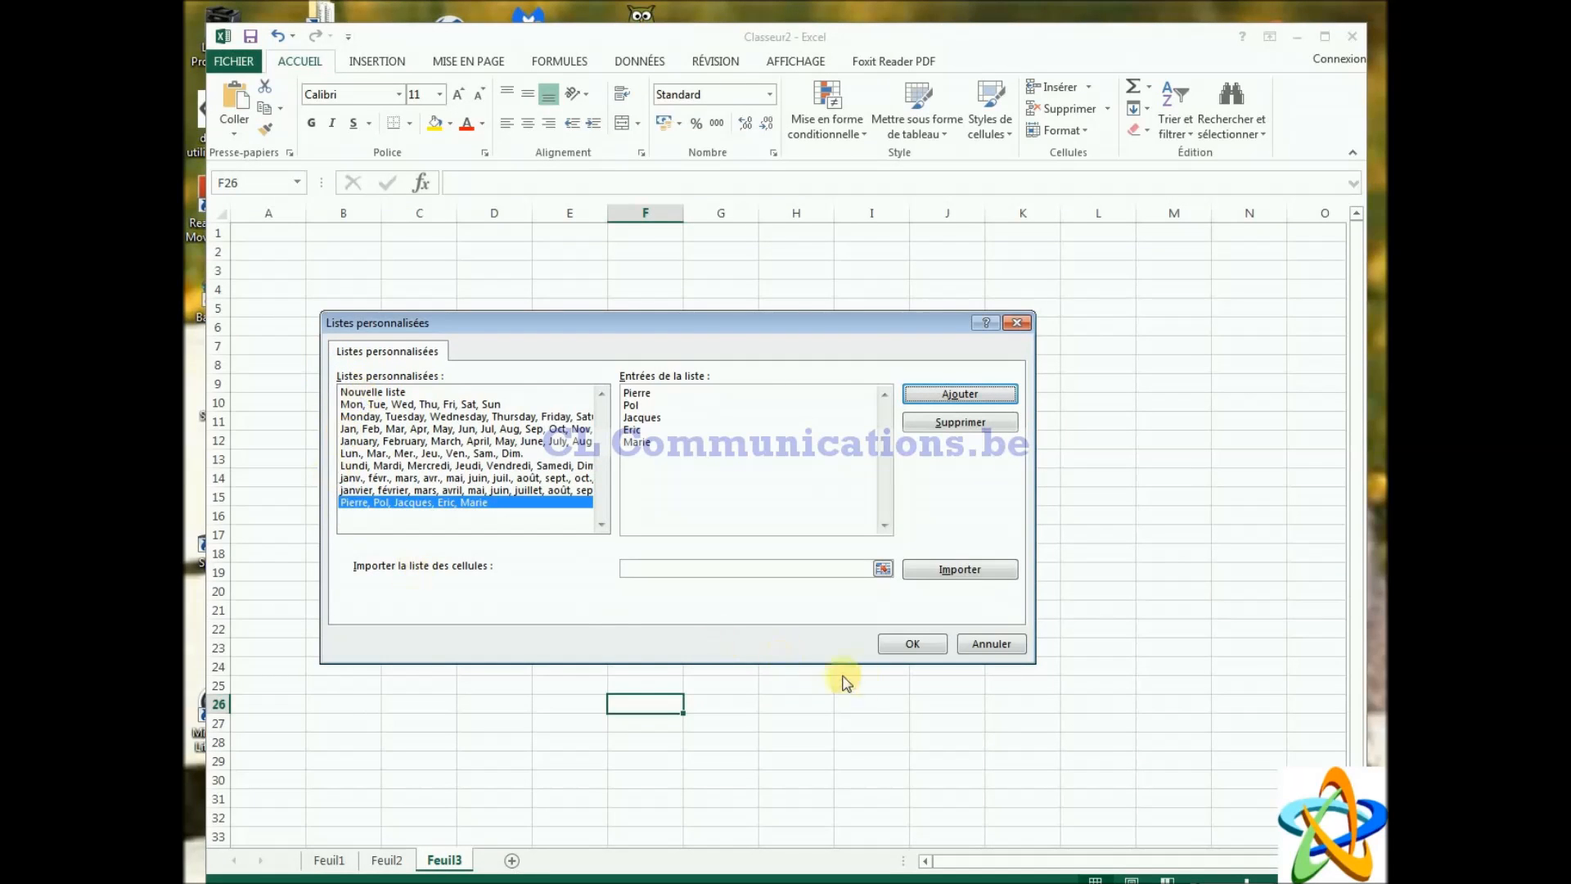
{"action": "left_click", "coordinate": [907, 642]}
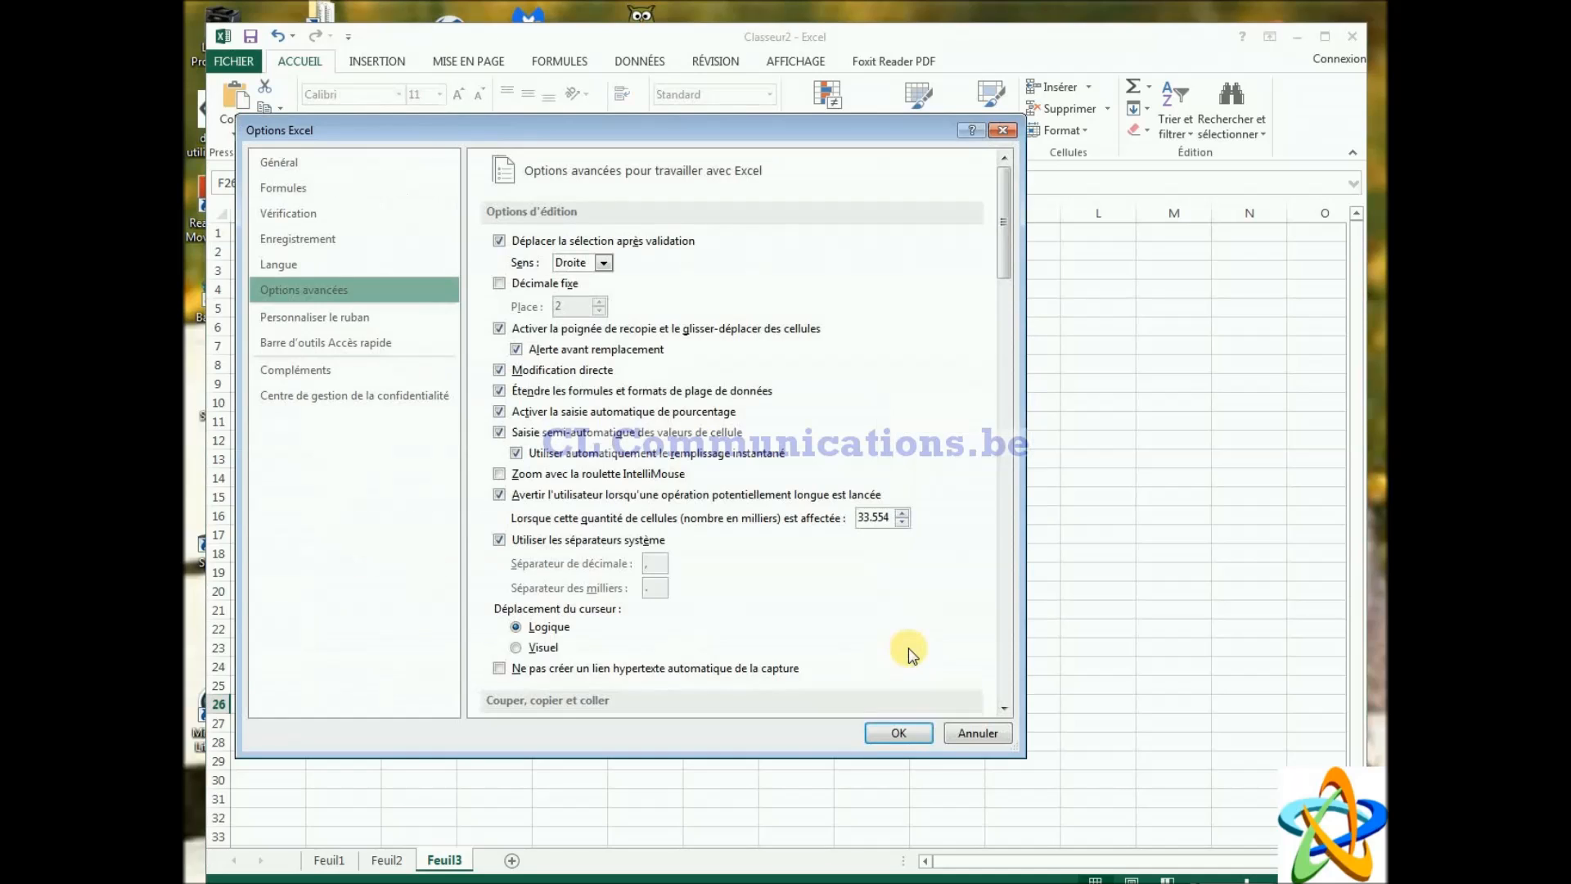
{"action": "left_click", "coordinate": [899, 734]}
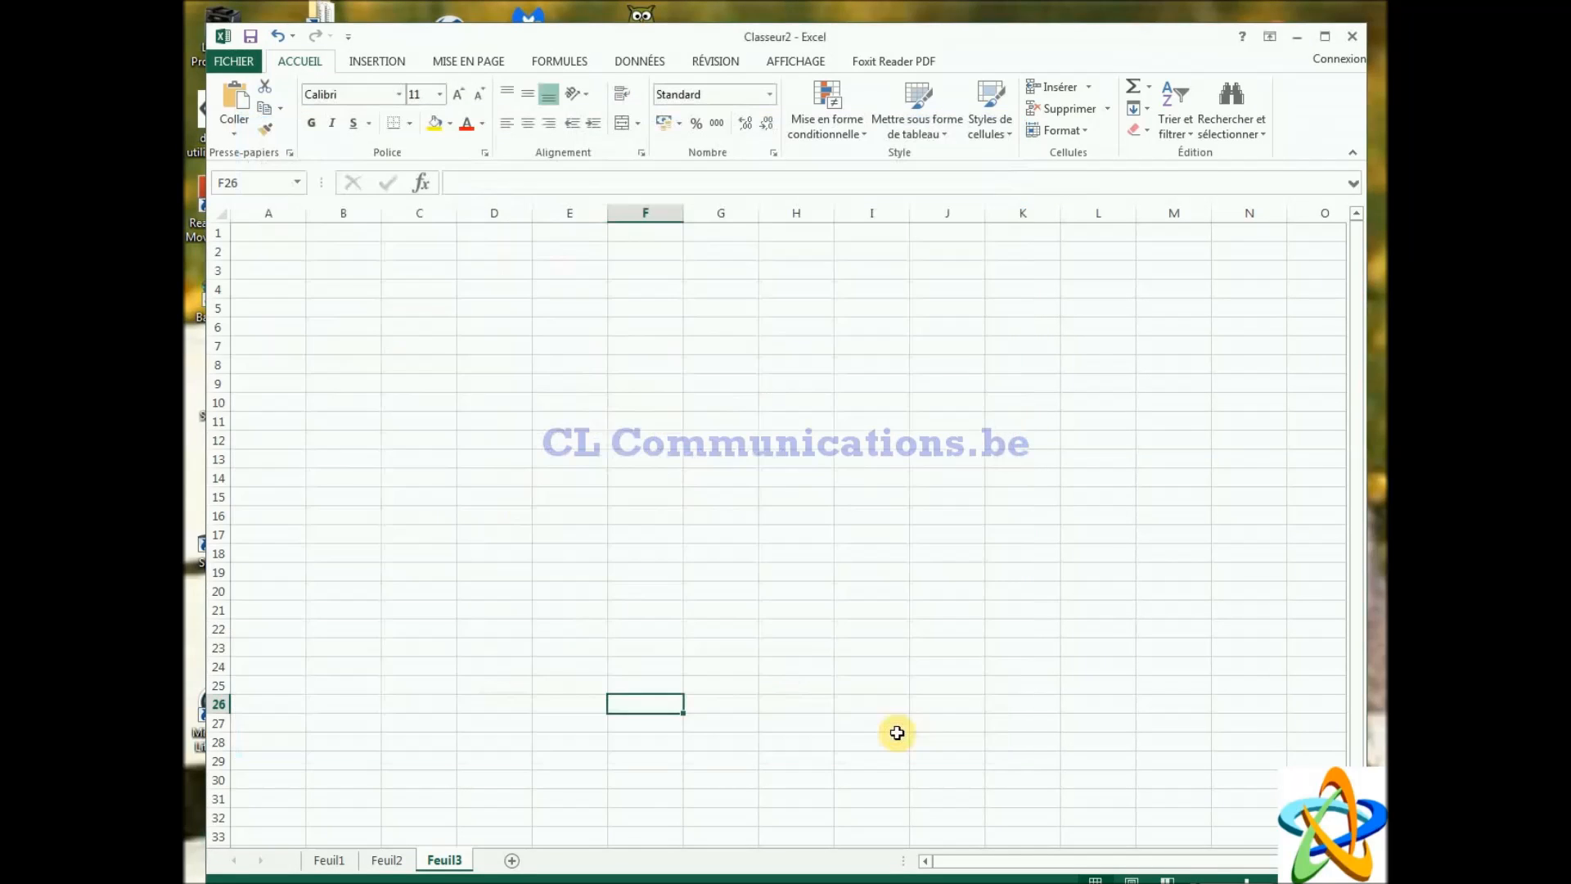
Step: Enter the custom list's first name in cell B2 and fill the series down to B16
{"action": "left_click", "coordinate": [343, 258]}
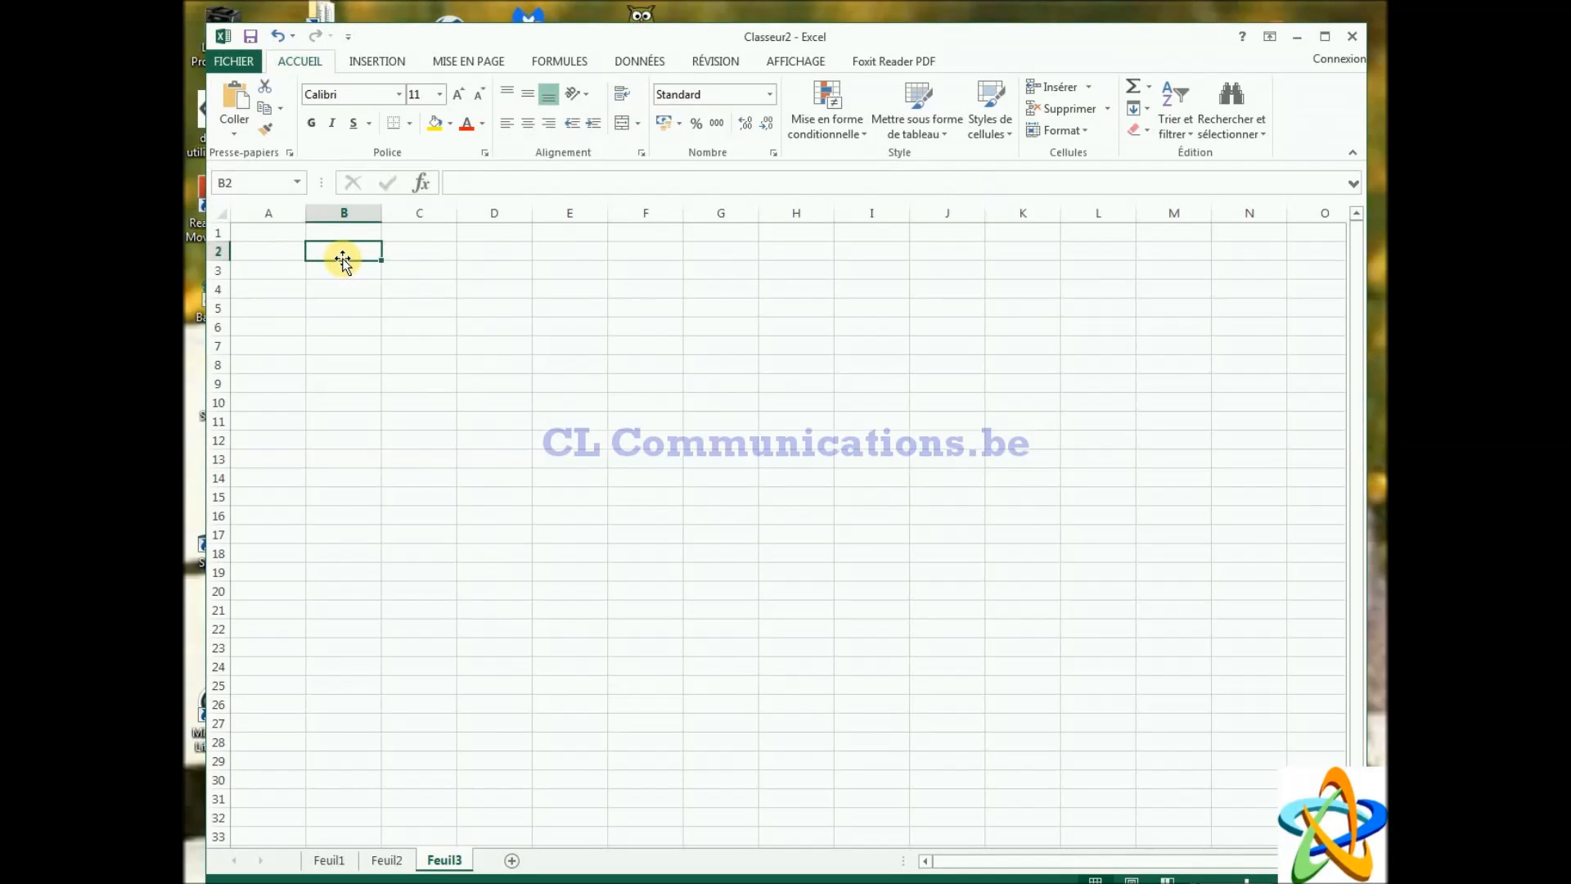
{"action": "type", "text": "Pierre"}
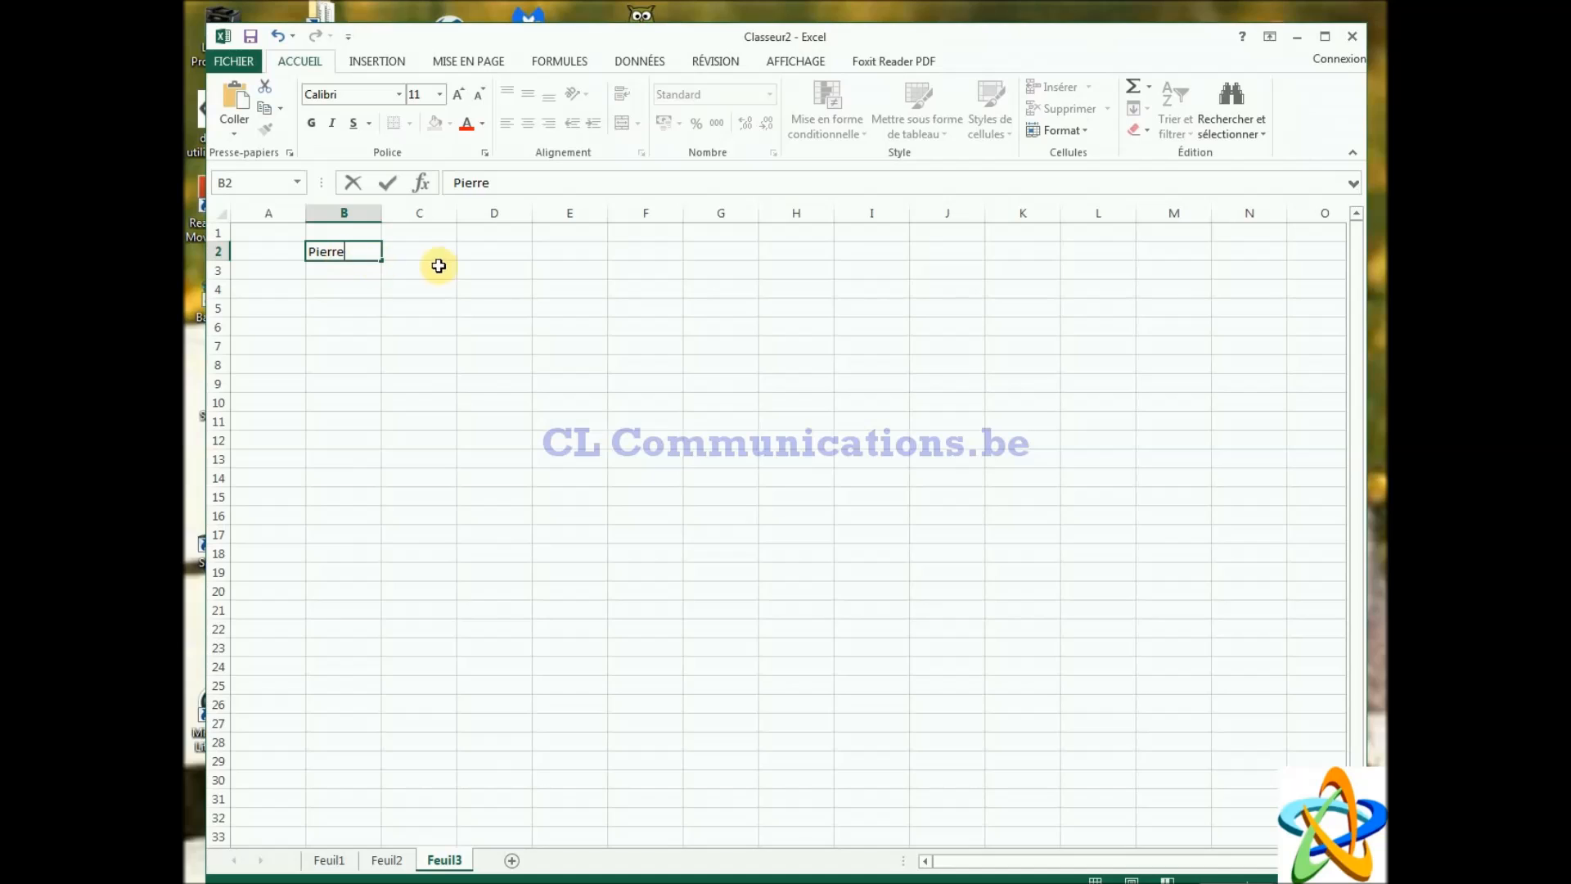
{"action": "left_click_drag", "start_coordinate": [381, 263], "coordinate": [381, 521]}
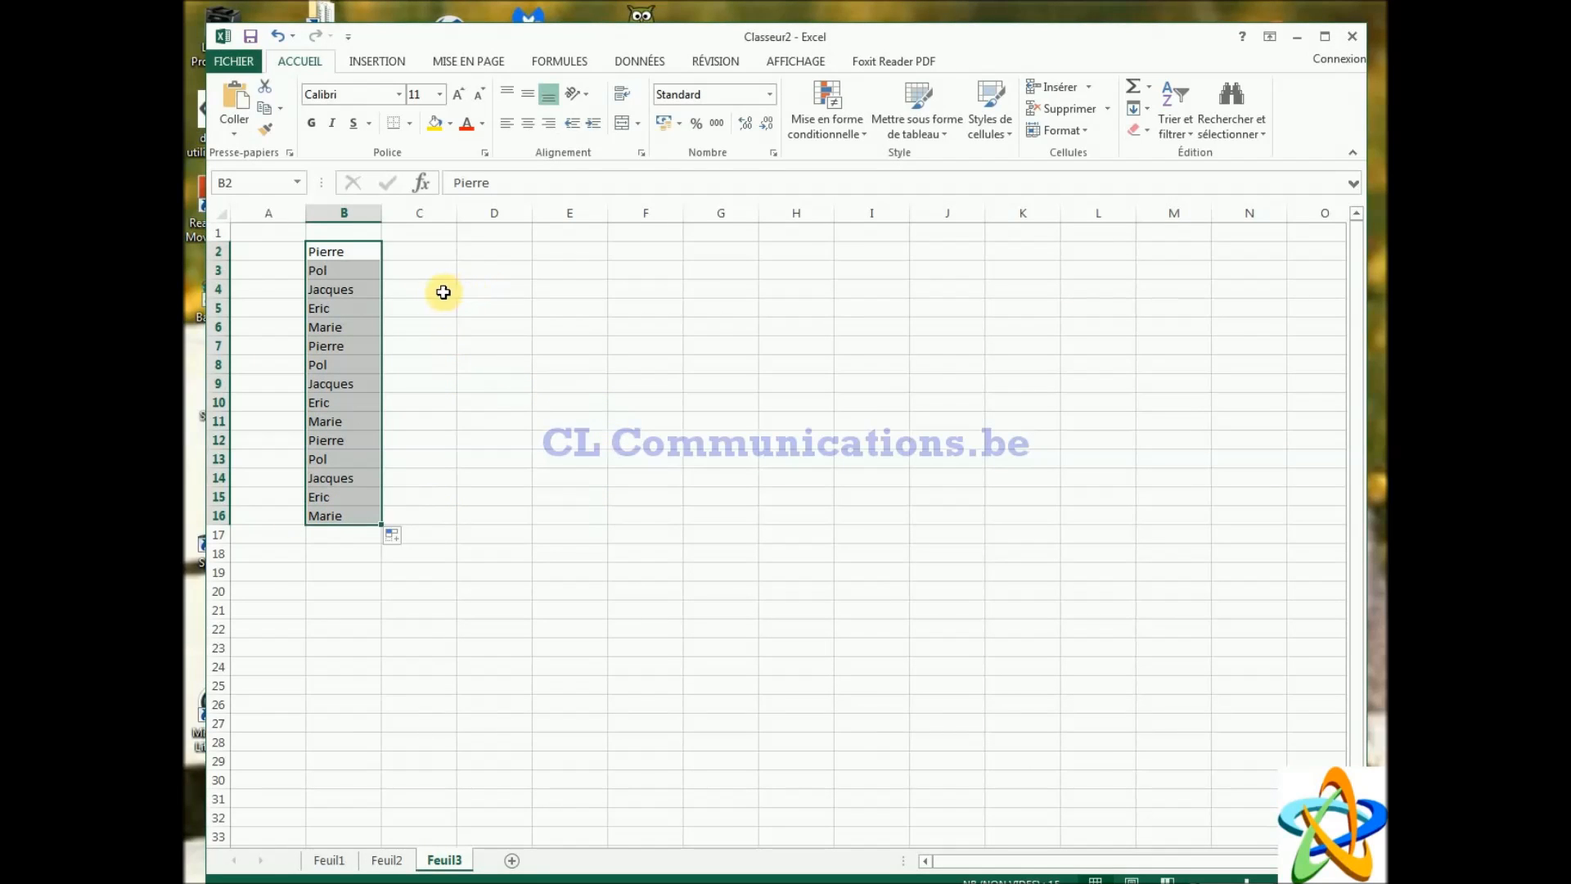
Step: Enter the custom list's fourth name in cell C4 and fill the series down to C14
{"action": "left_click", "coordinate": [438, 292]}
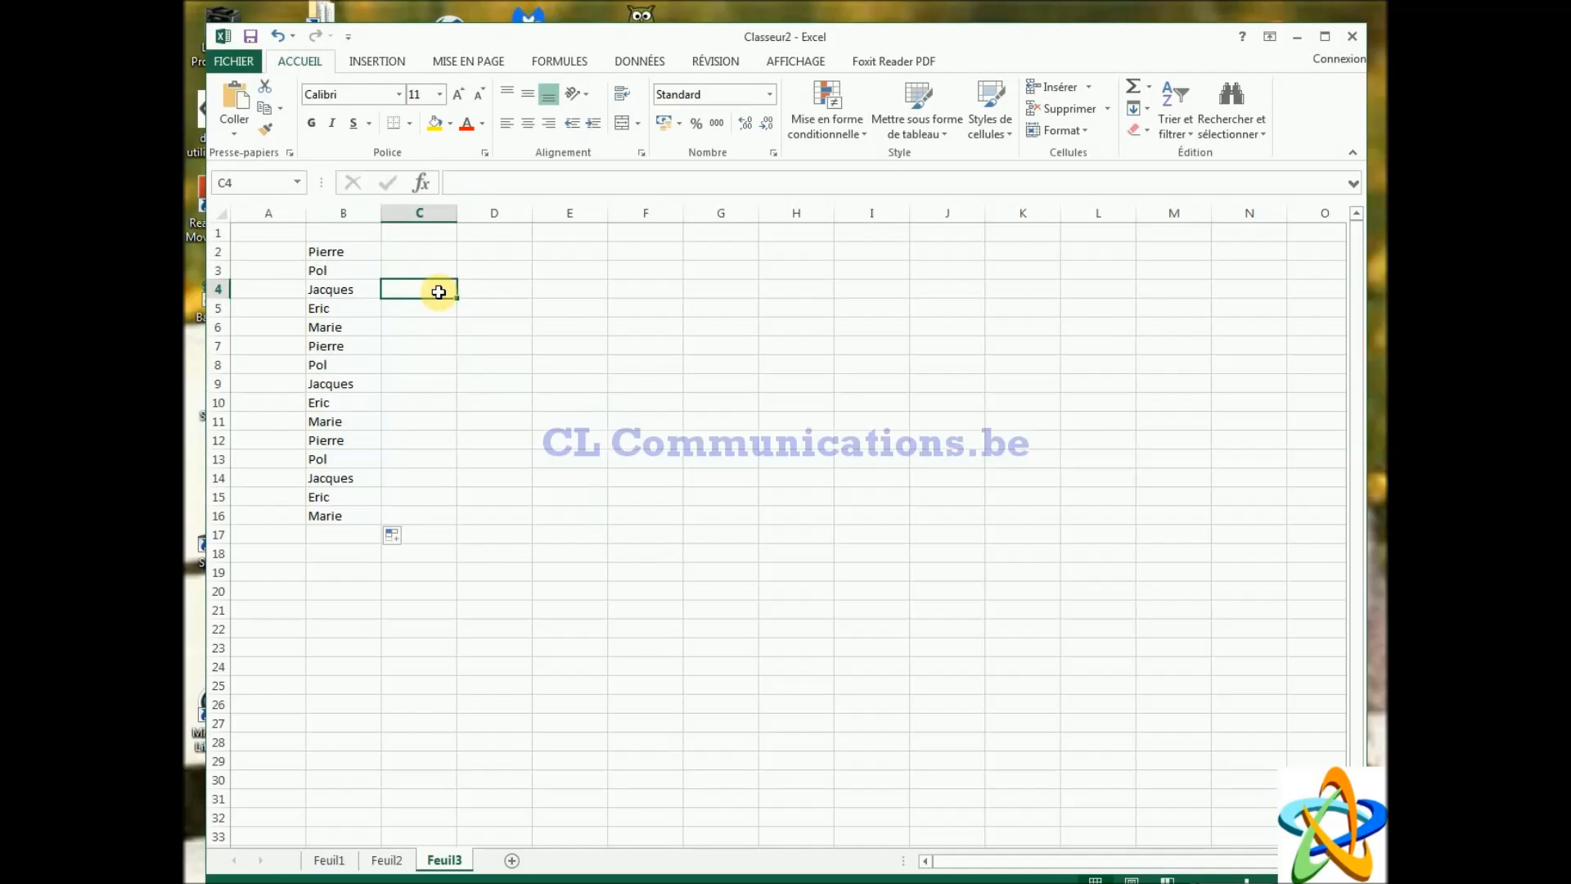
{"action": "type", "text": "Eric"}
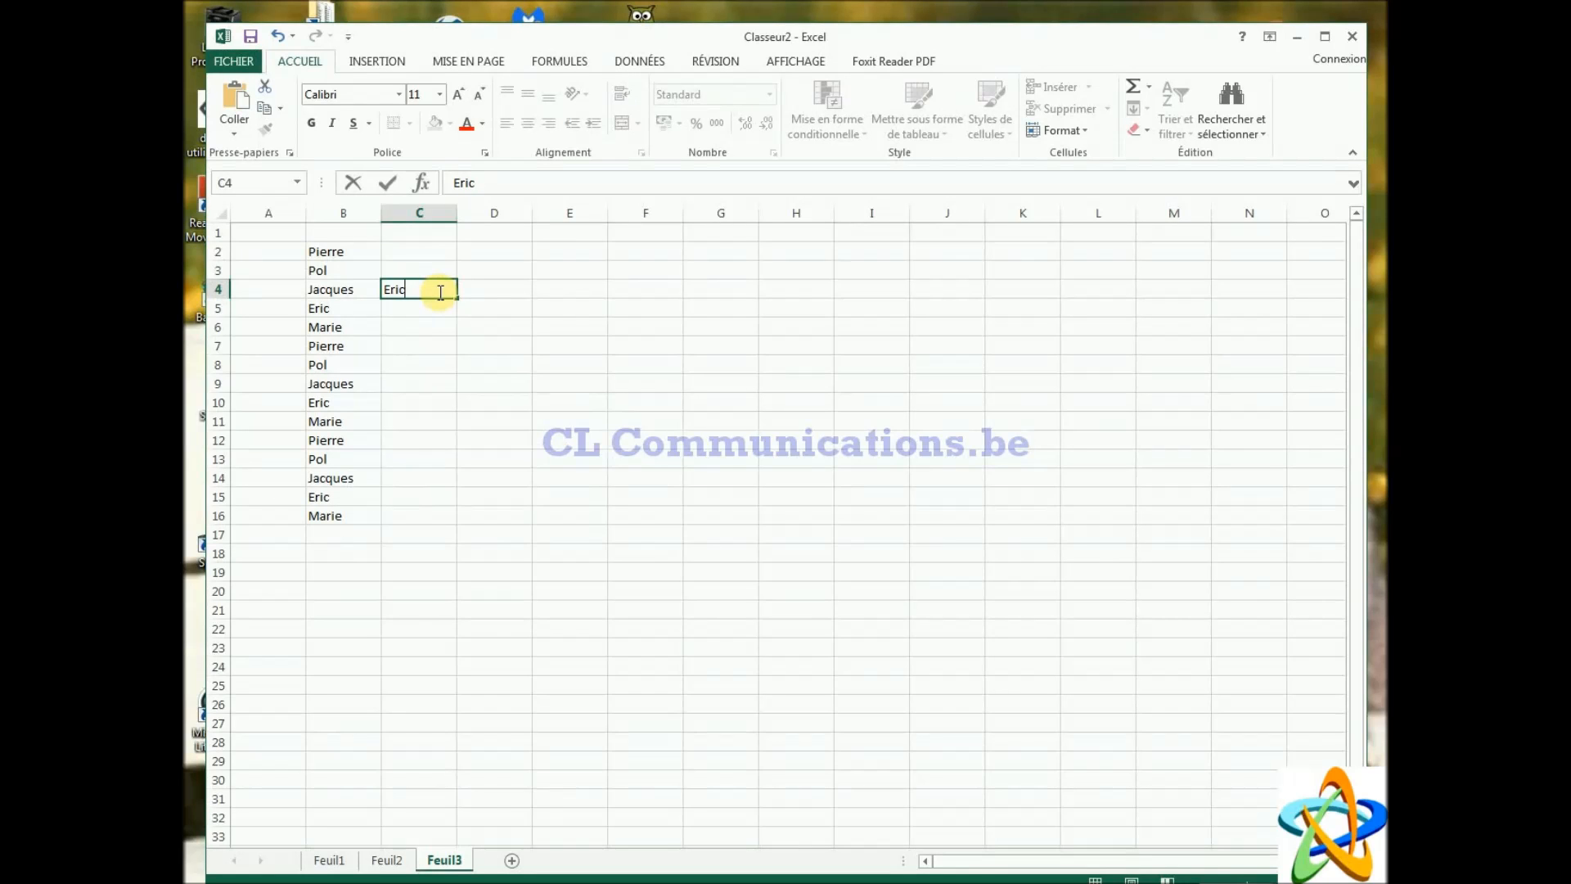
{"action": "left_click_drag", "start_coordinate": [457, 297], "coordinate": [459, 478]}
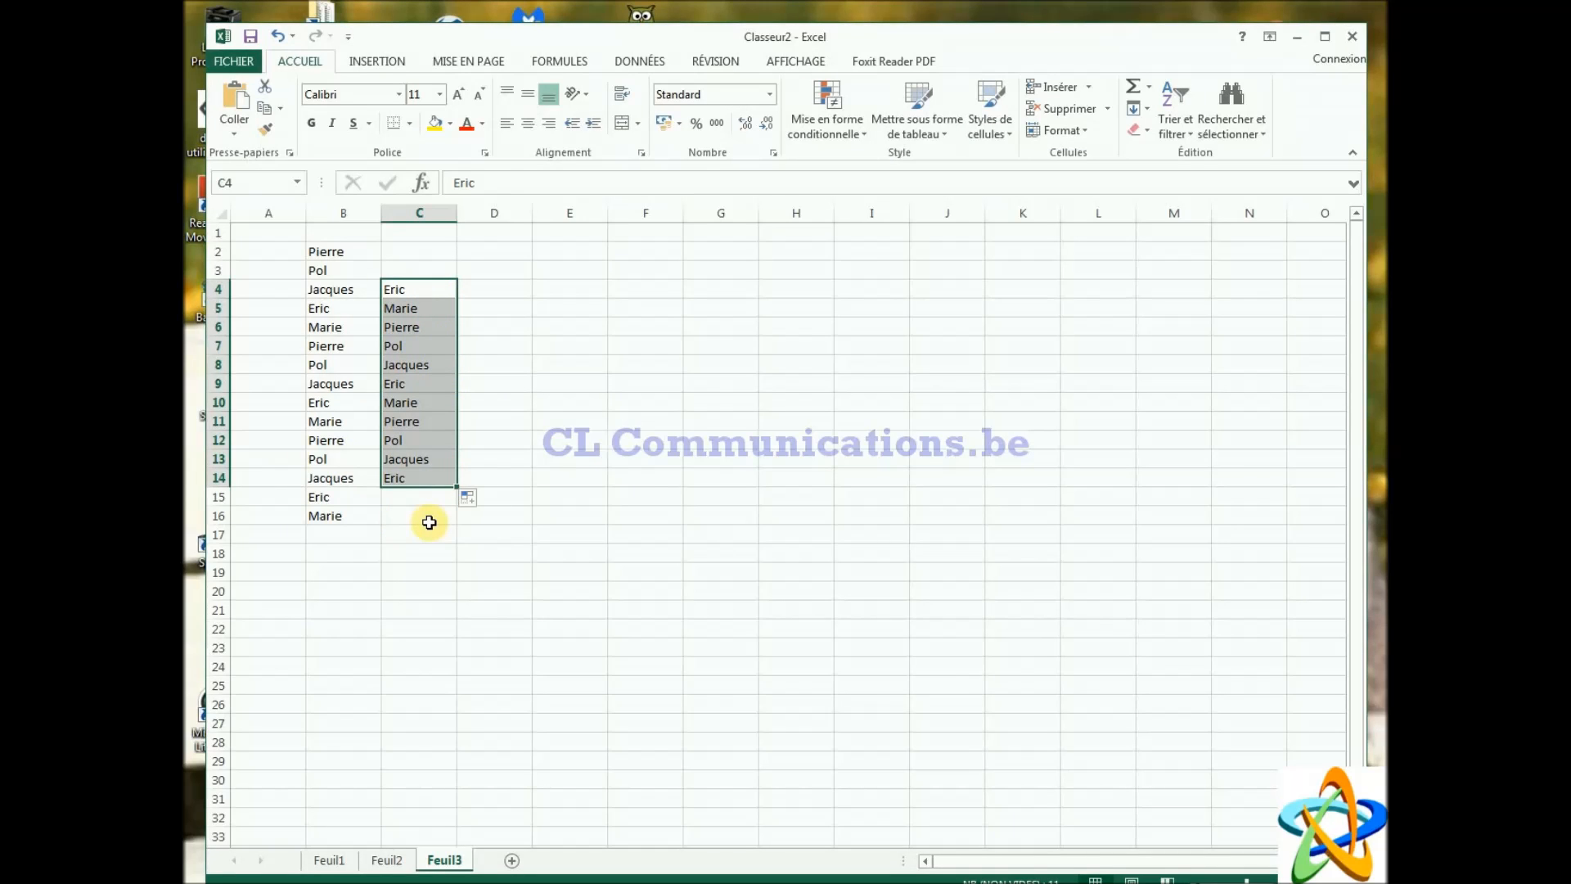
Step: Clear the contents of the range B2:D18 holding the filled name series
{"action": "left_click_drag", "start_coordinate": [326, 252], "coordinate": [466, 549]}
{"action": "key", "text": "Delete"}
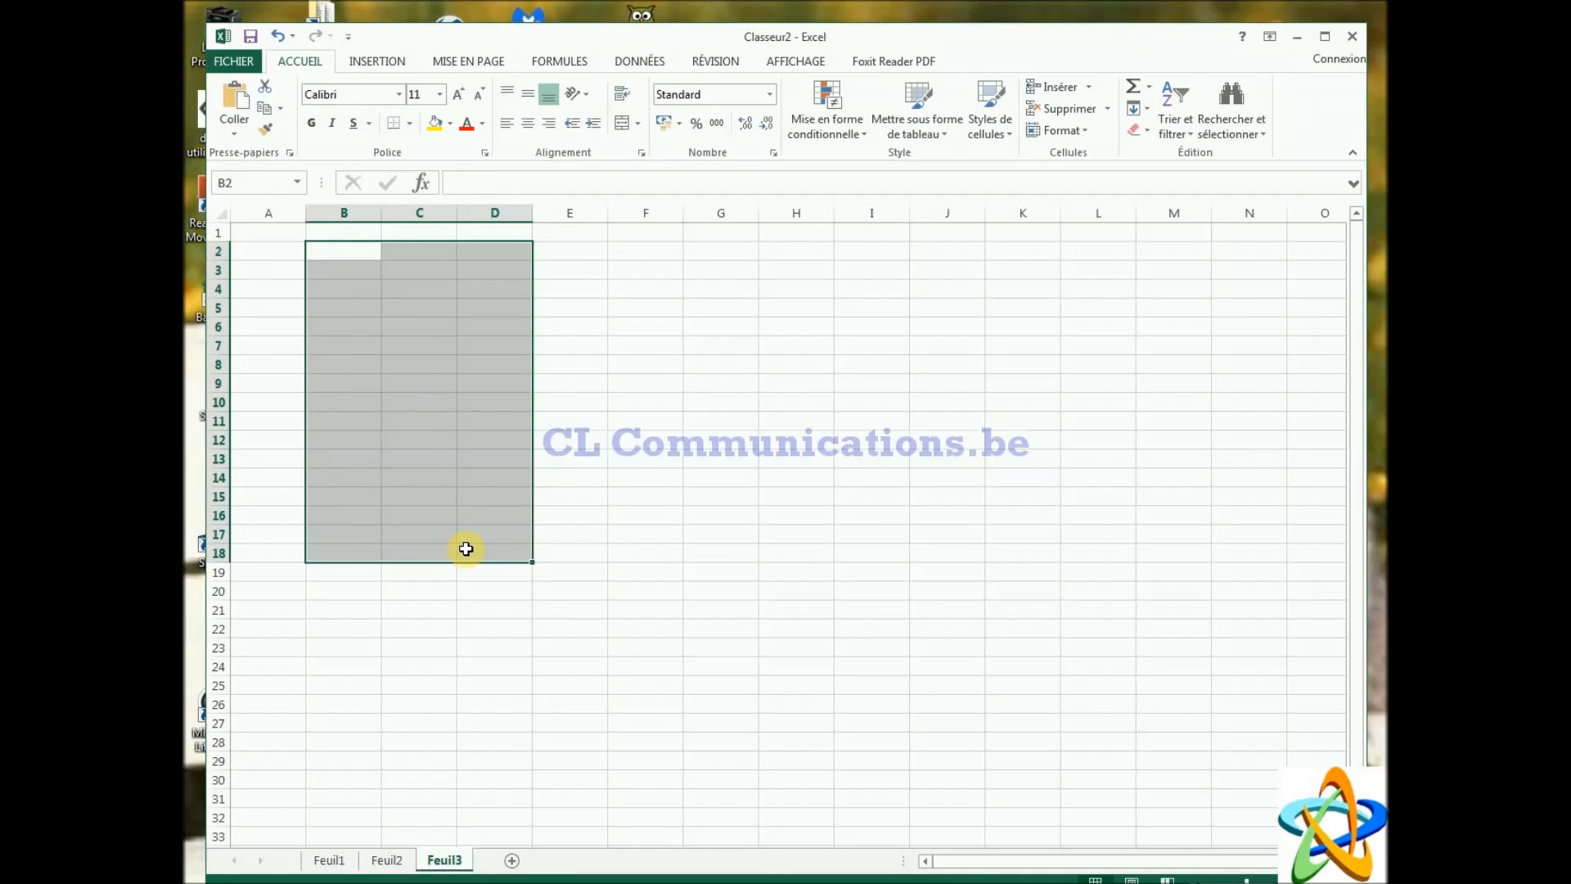
{"action": "left_click", "coordinate": [589, 274]}
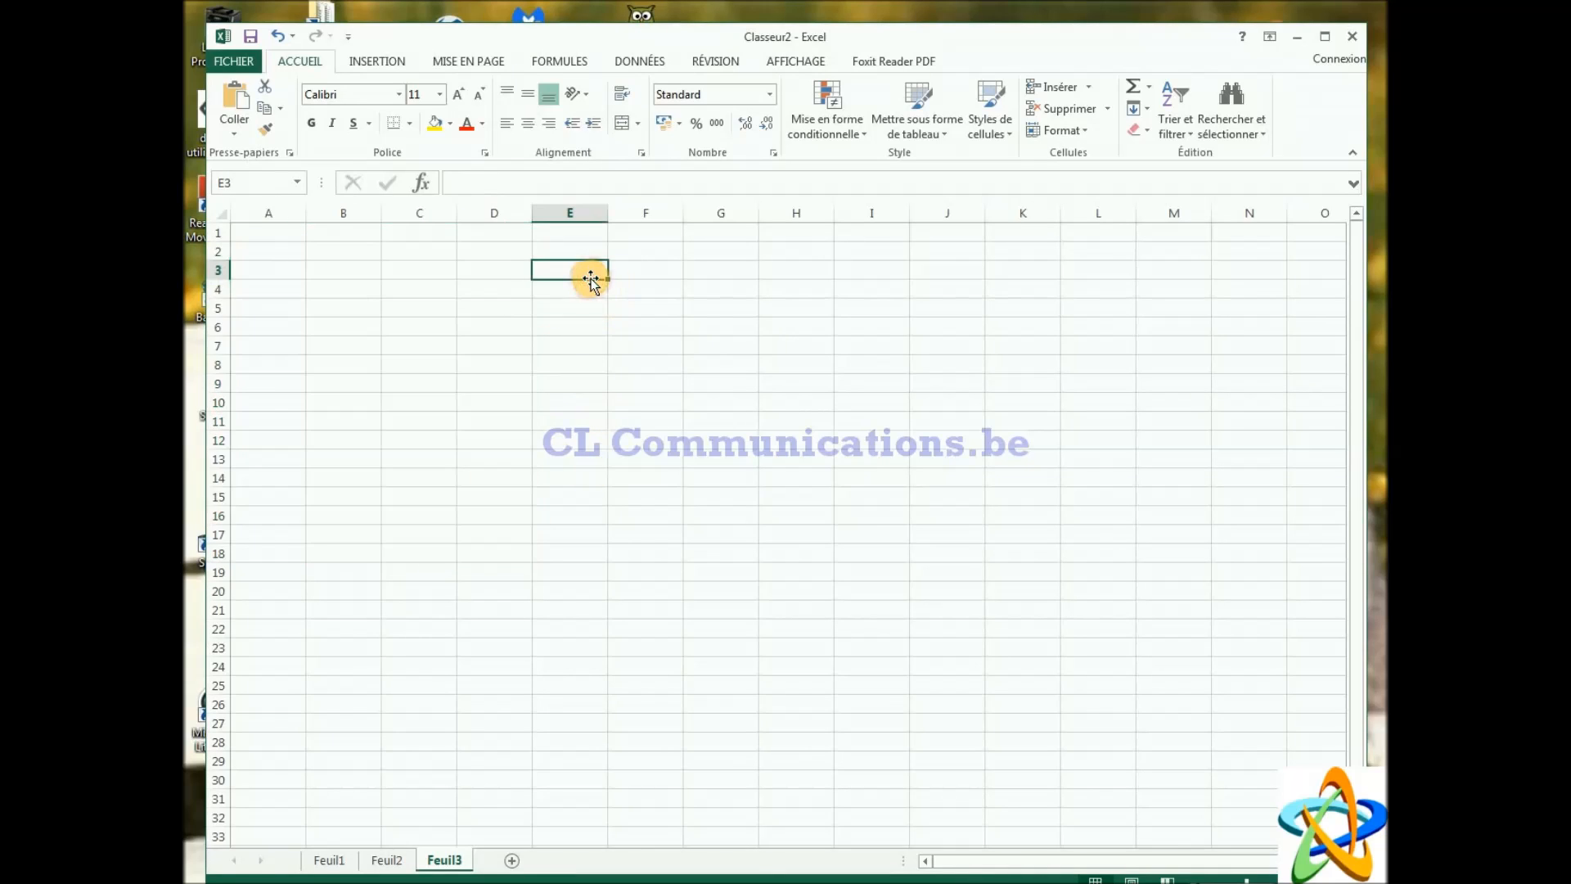
Step: Enter Rambo, Superman, Spiderman, Hulk and Joker in cells B2 to B6 and select that range
{"action": "left_click", "coordinate": [345, 254]}
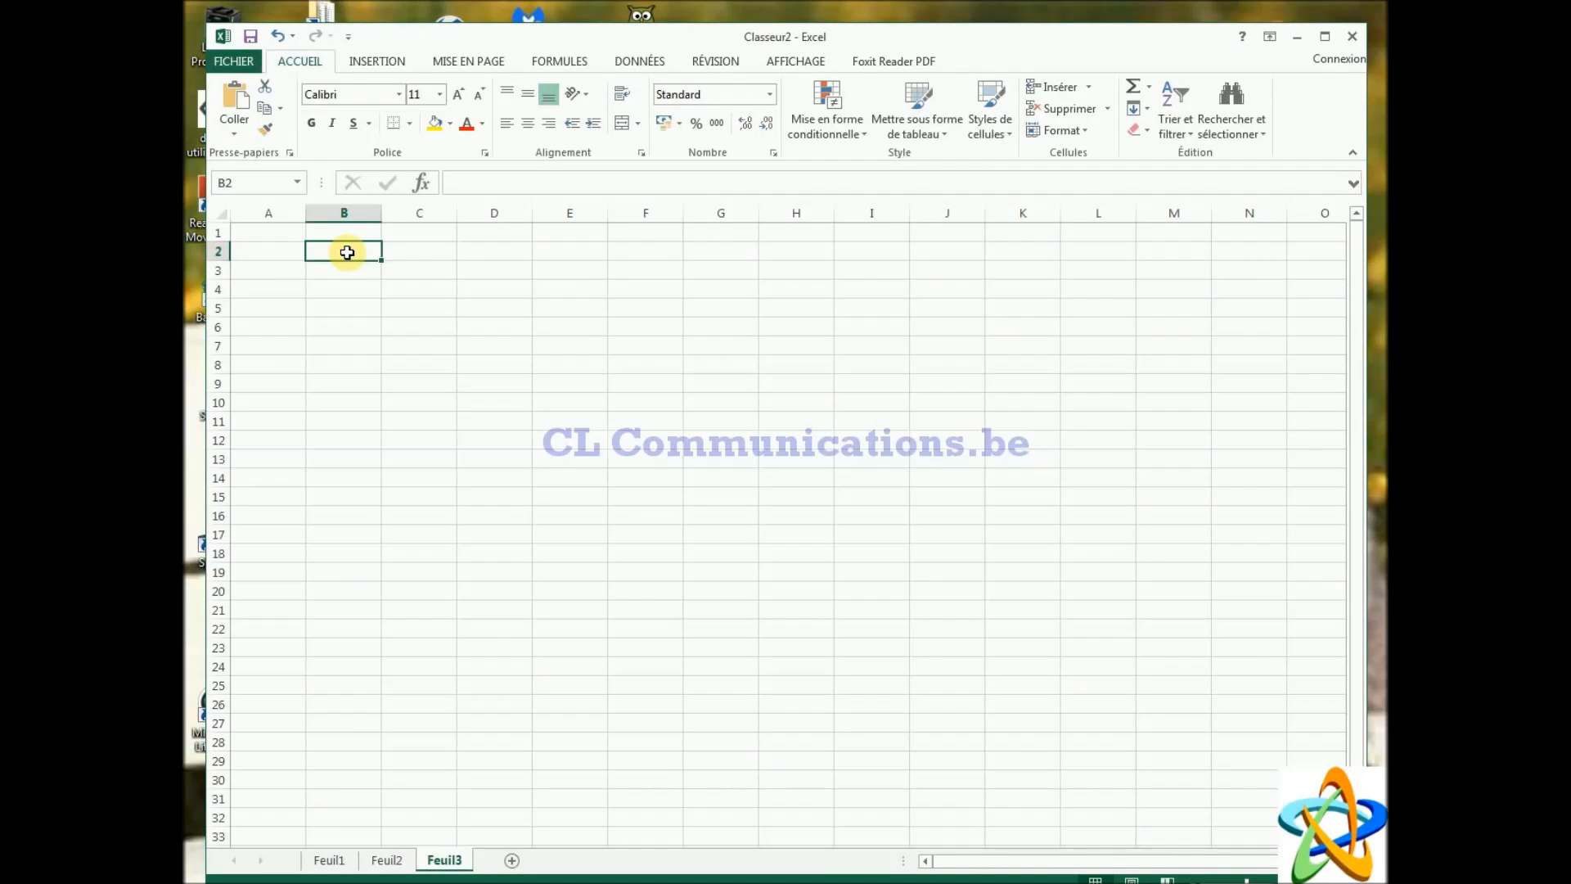
{"action": "type", "text": "Rambo"}
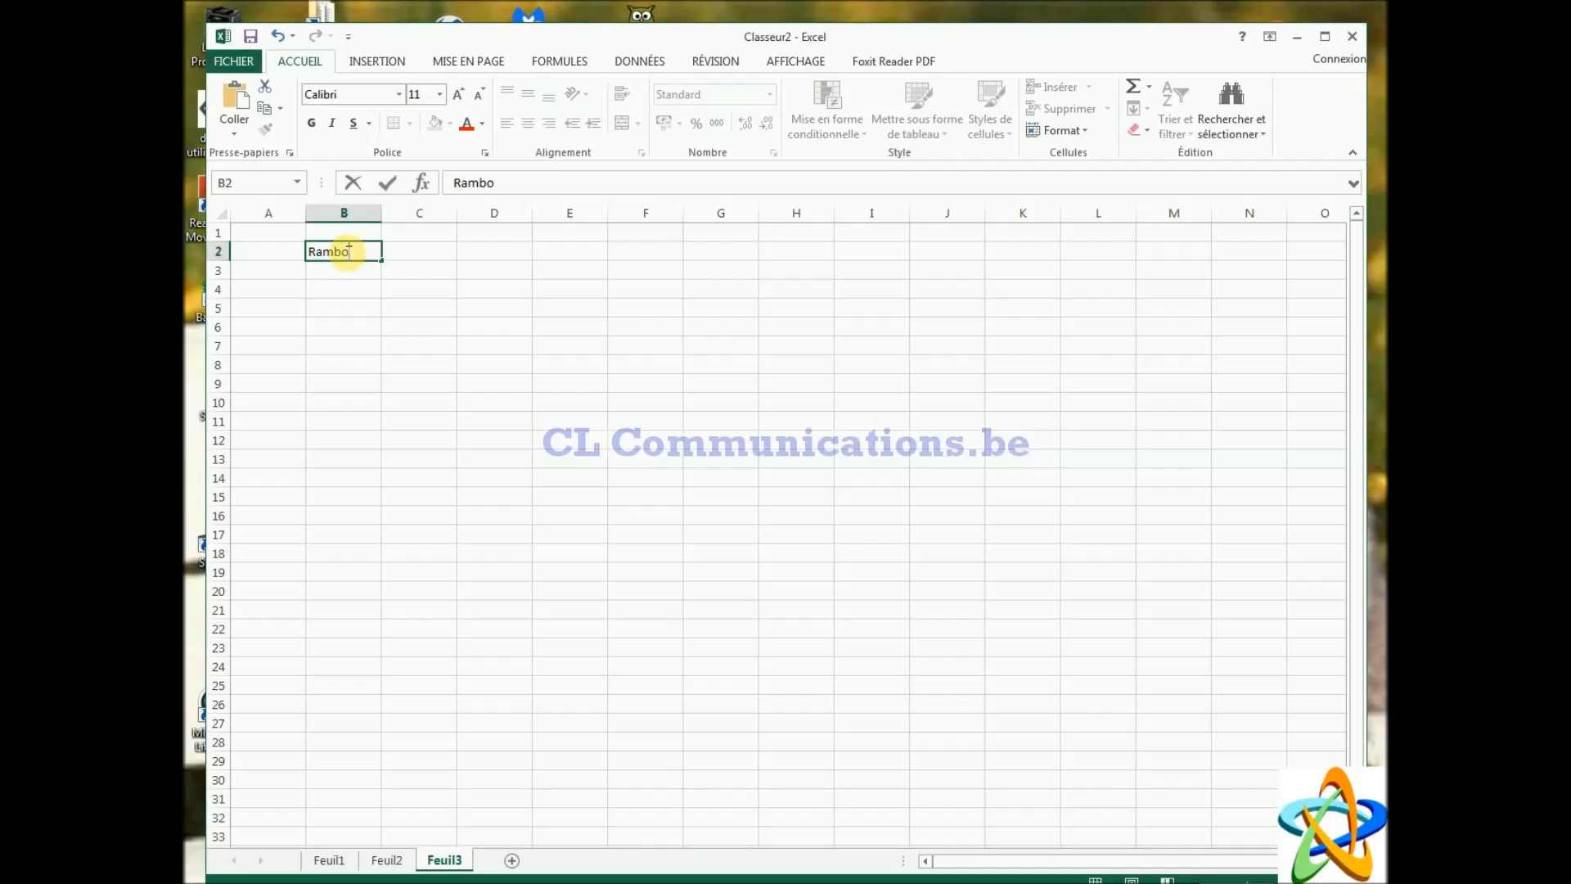
{"action": "key", "text": "Return"}
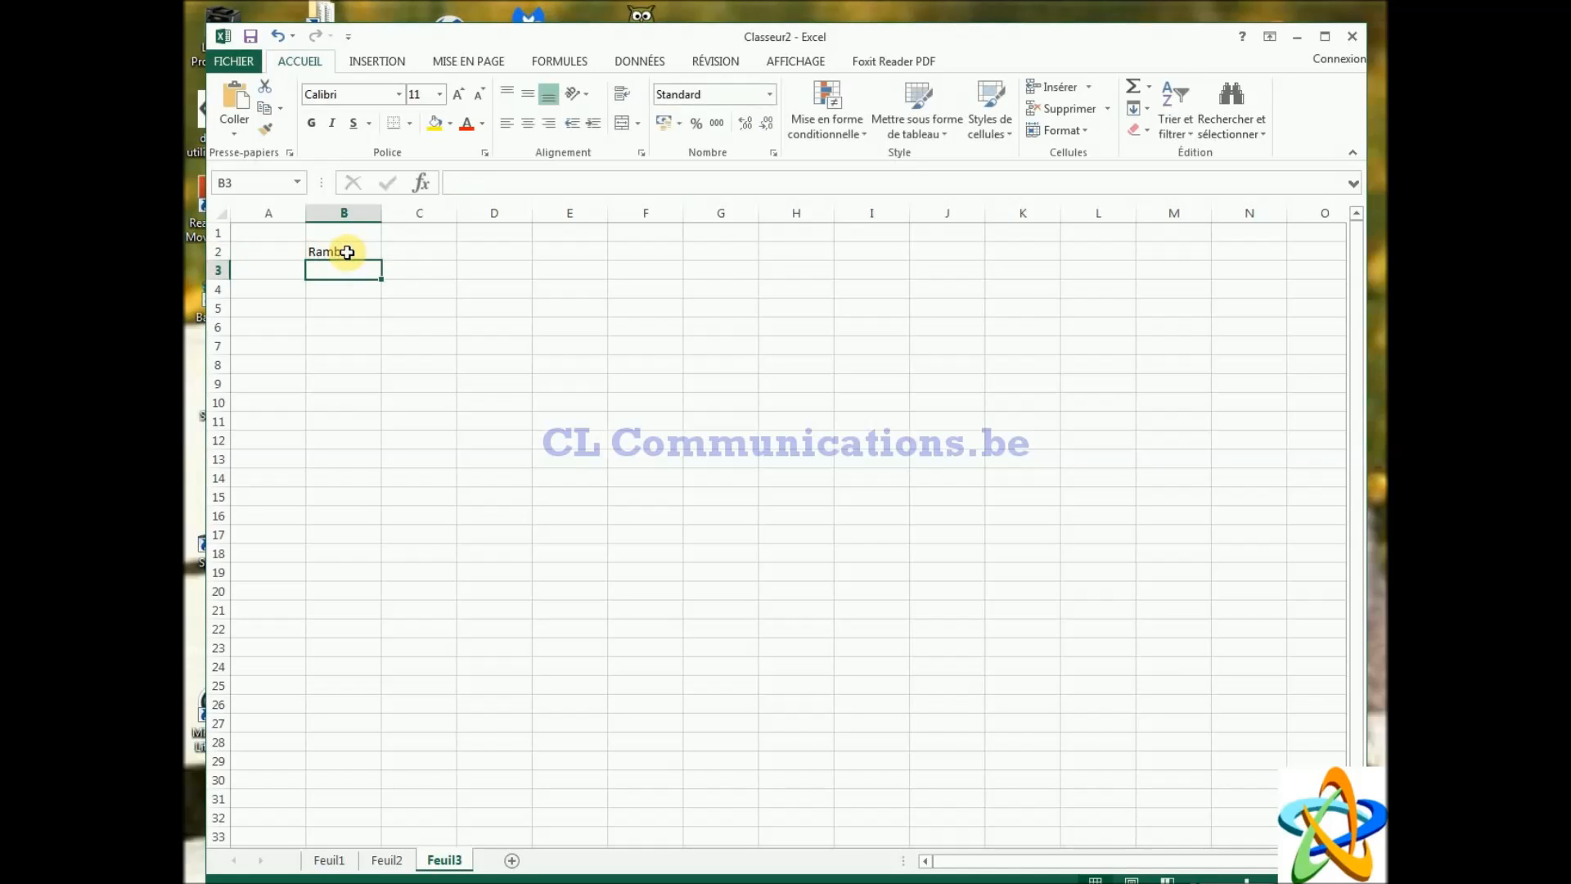
{"action": "type", "text": "Sup"}
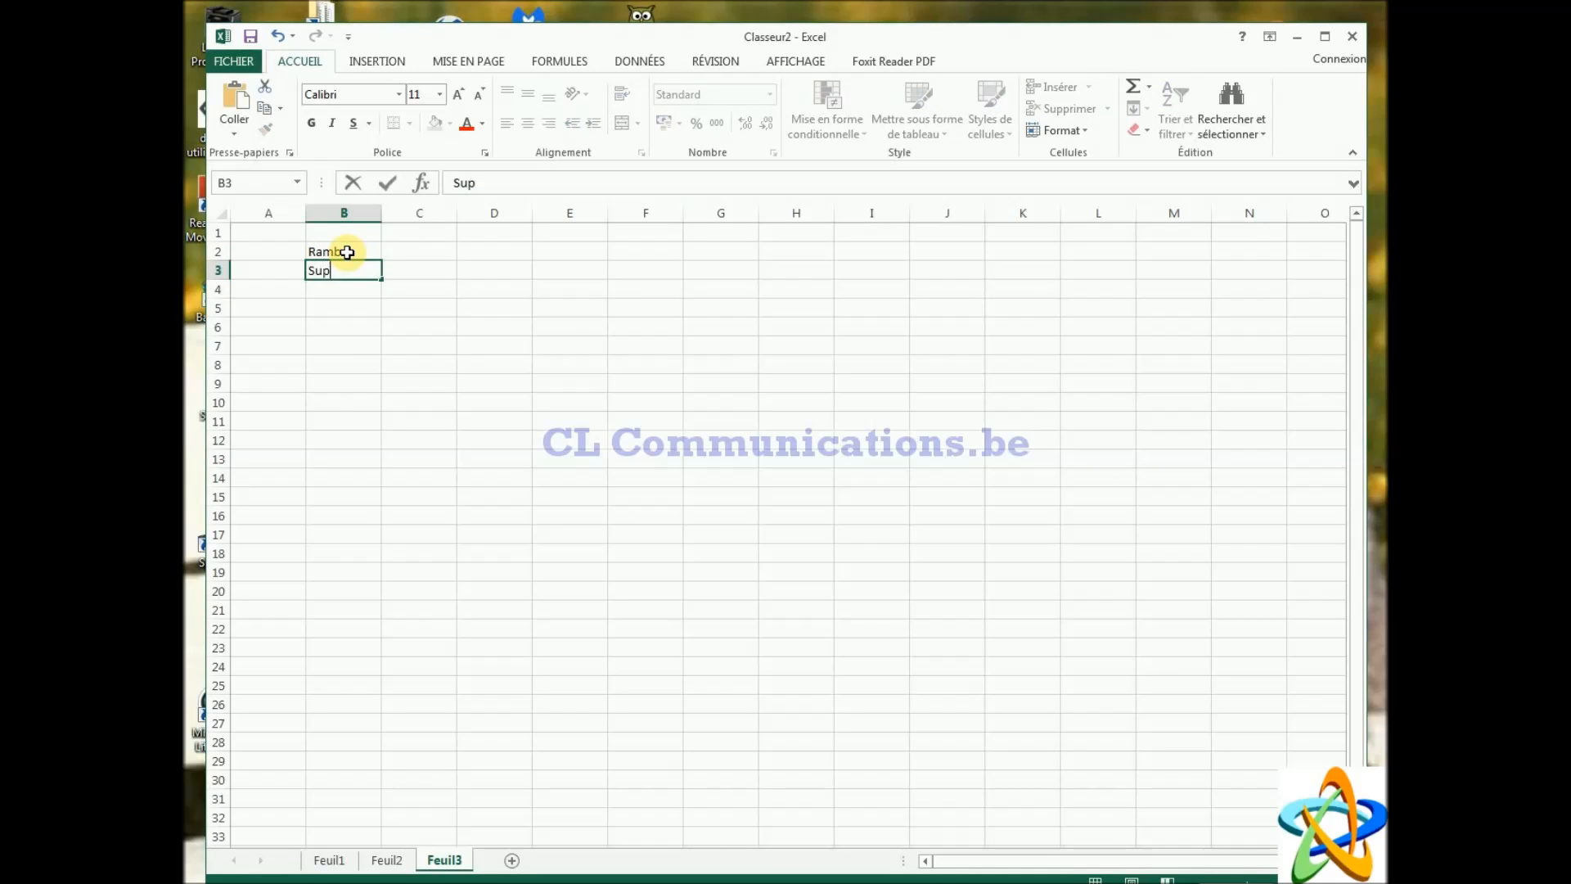
{"action": "type", "text": "erman"}
{"action": "key", "text": "Return"}
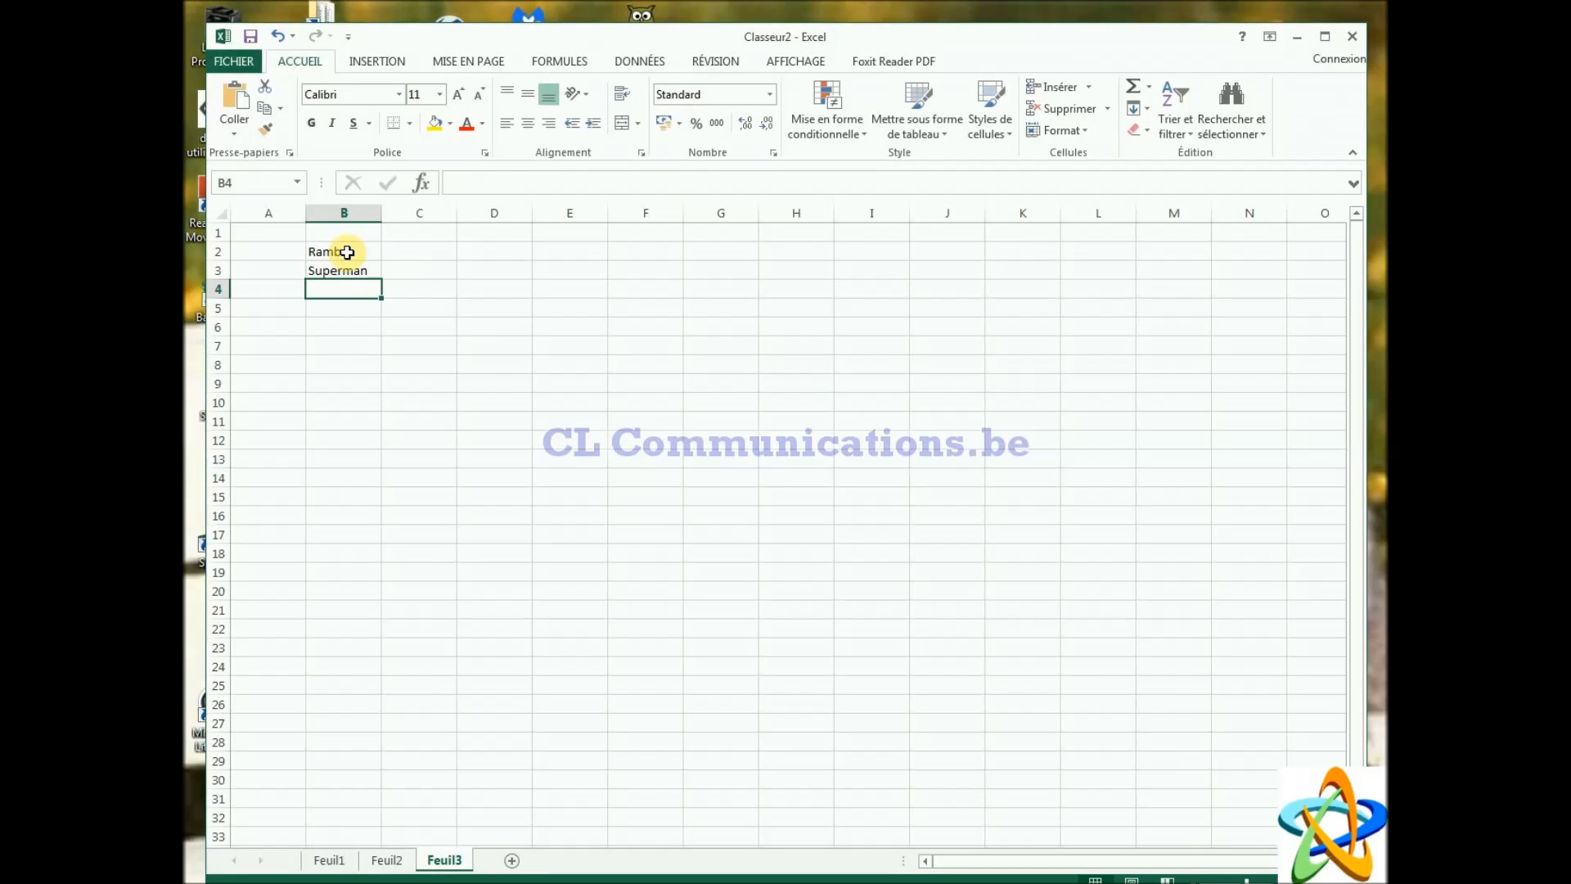
{"action": "type", "text": "Spiderman"}
{"action": "key", "text": "Return"}
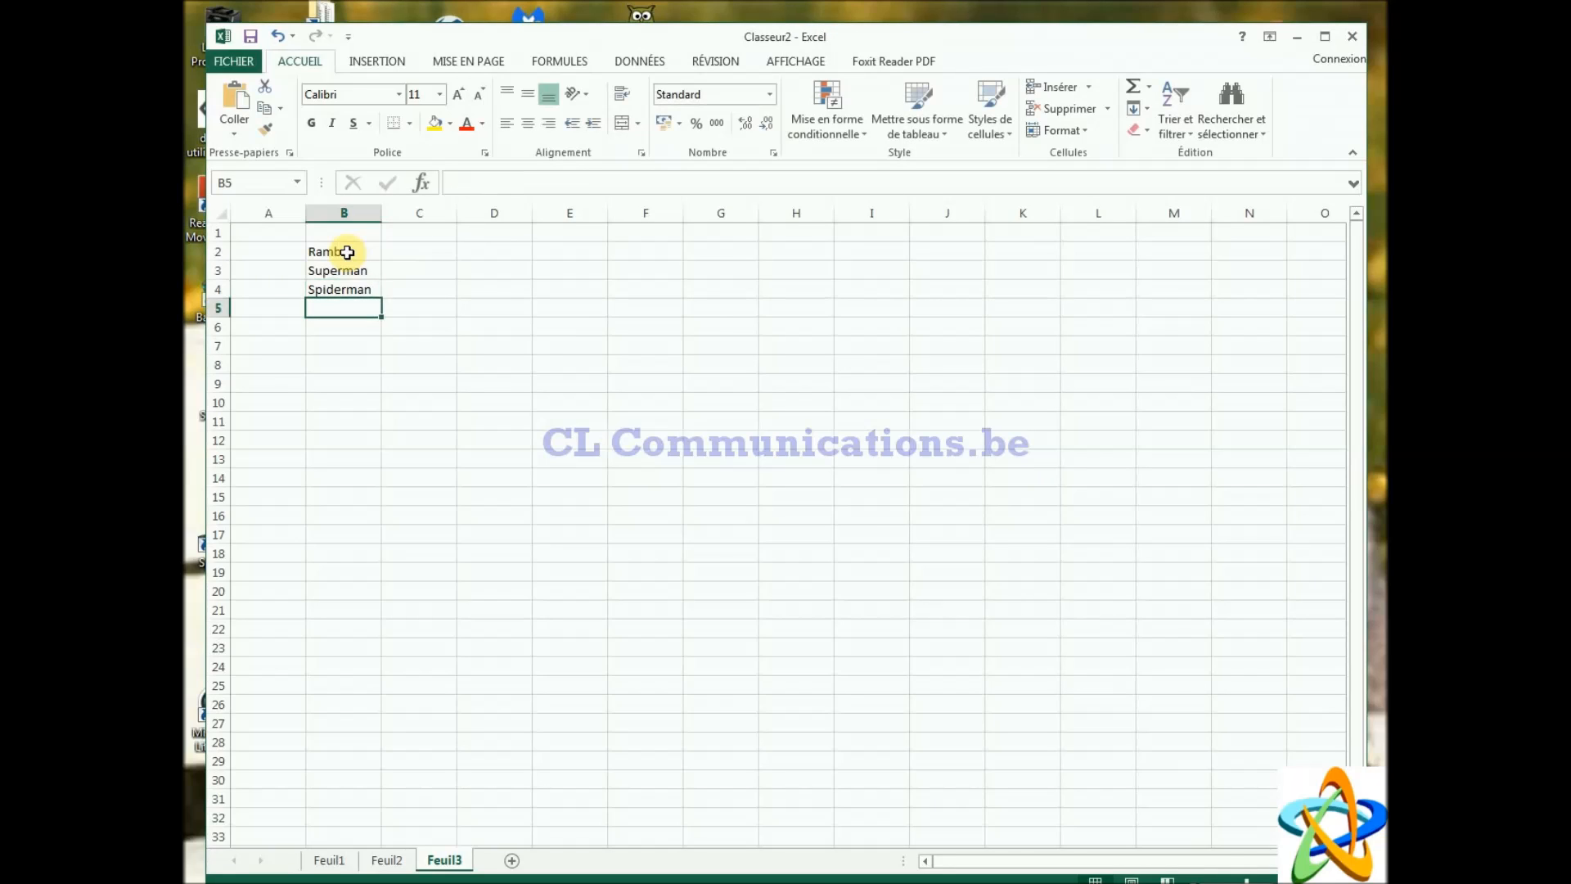
{"action": "type", "text": "Hu"}
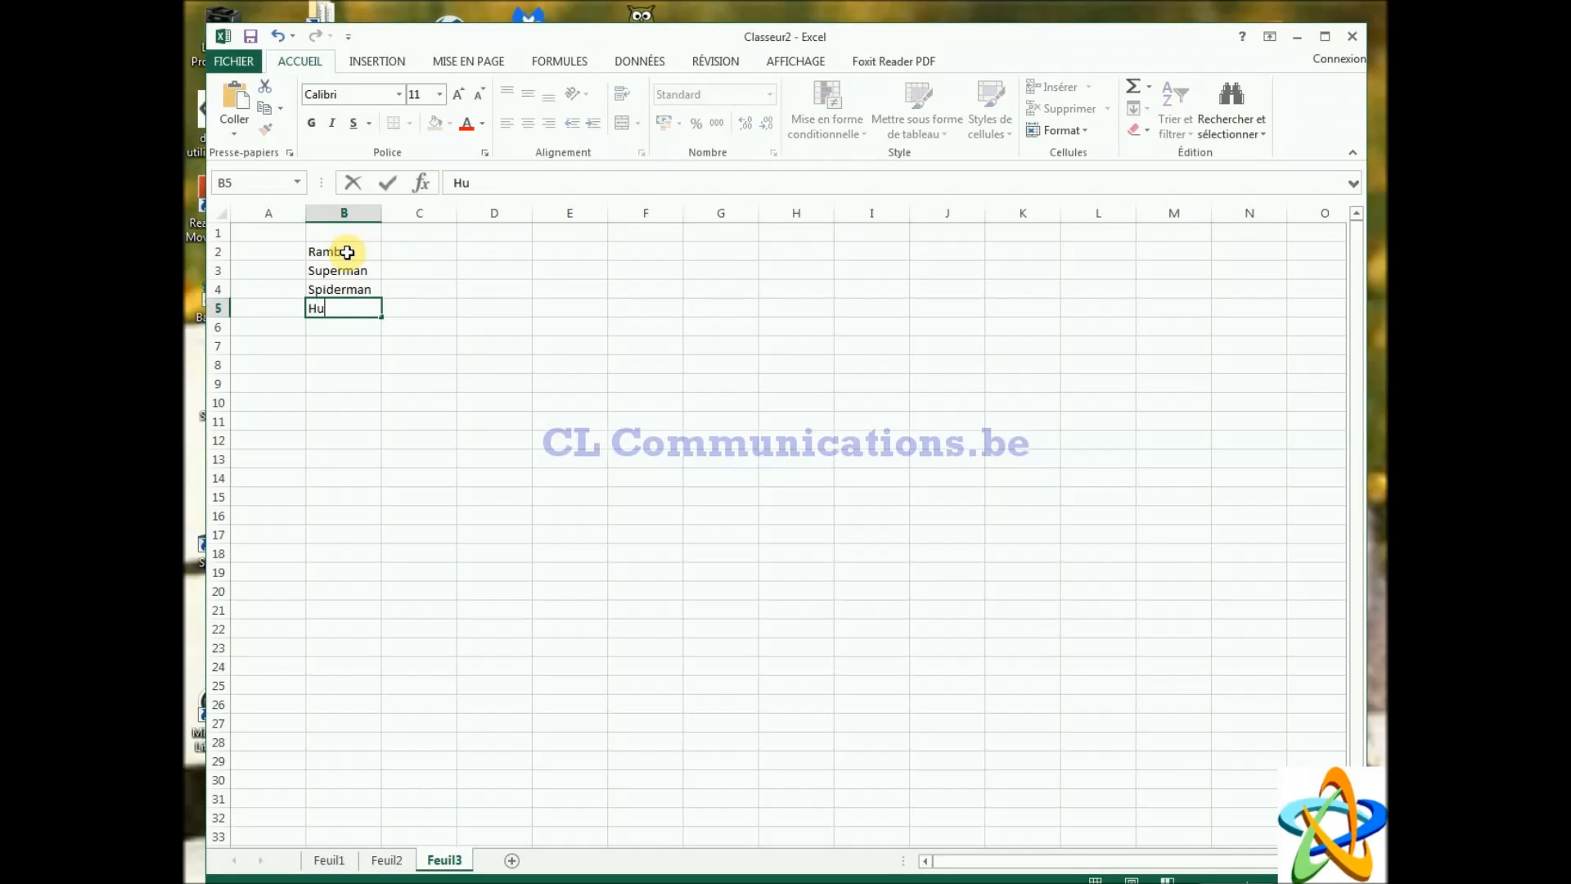
{"action": "type", "text": "lk"}
{"action": "key", "text": "Return"}
{"action": "type", "text": "J"}
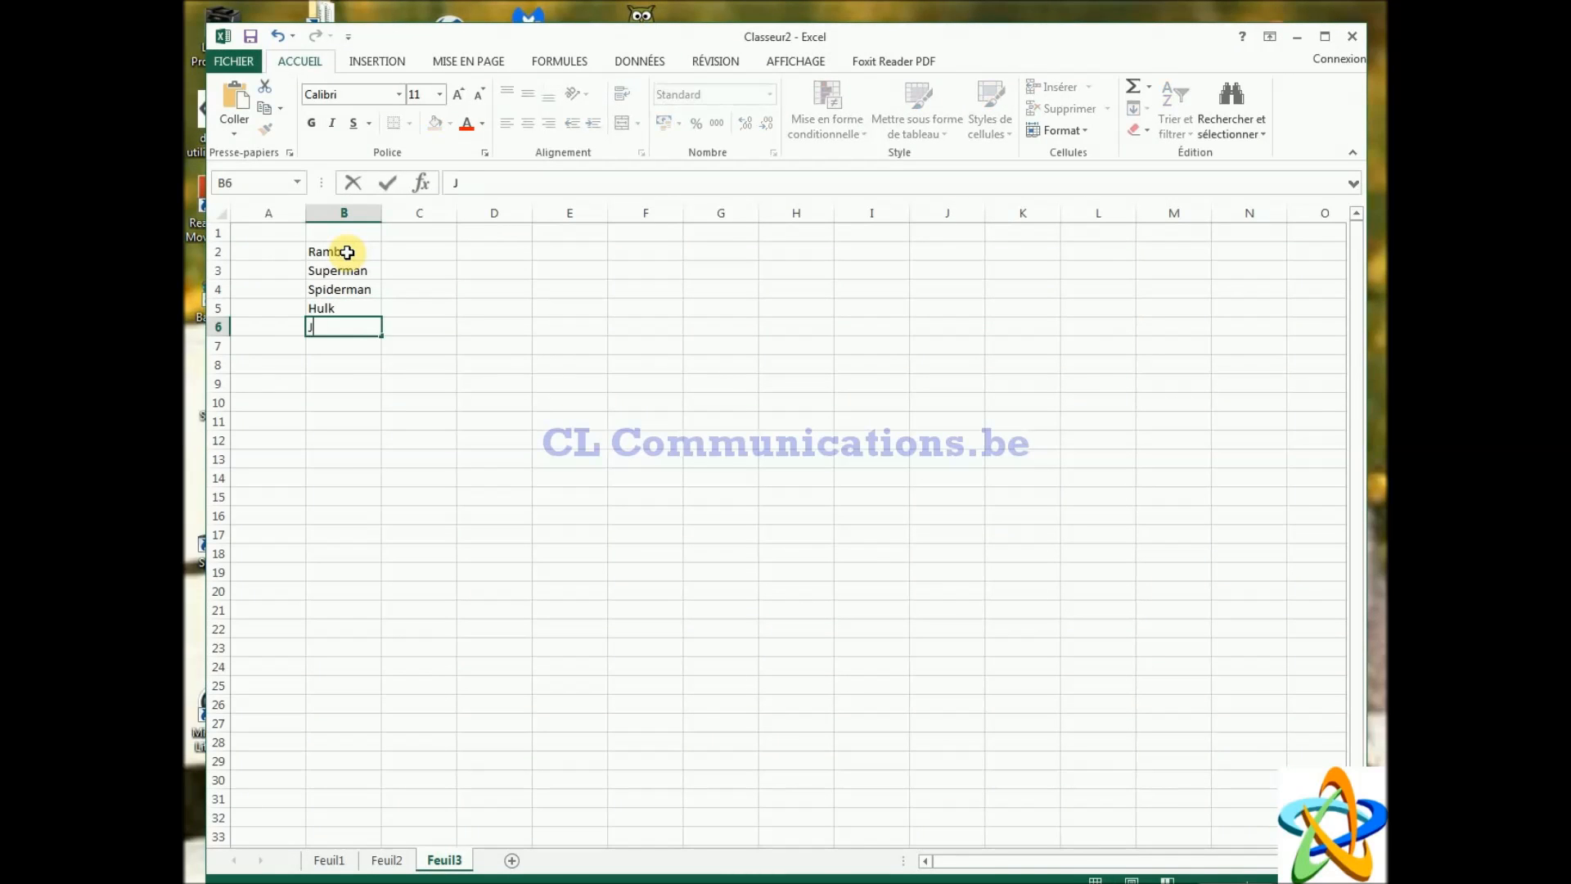
{"action": "type", "text": "oker"}
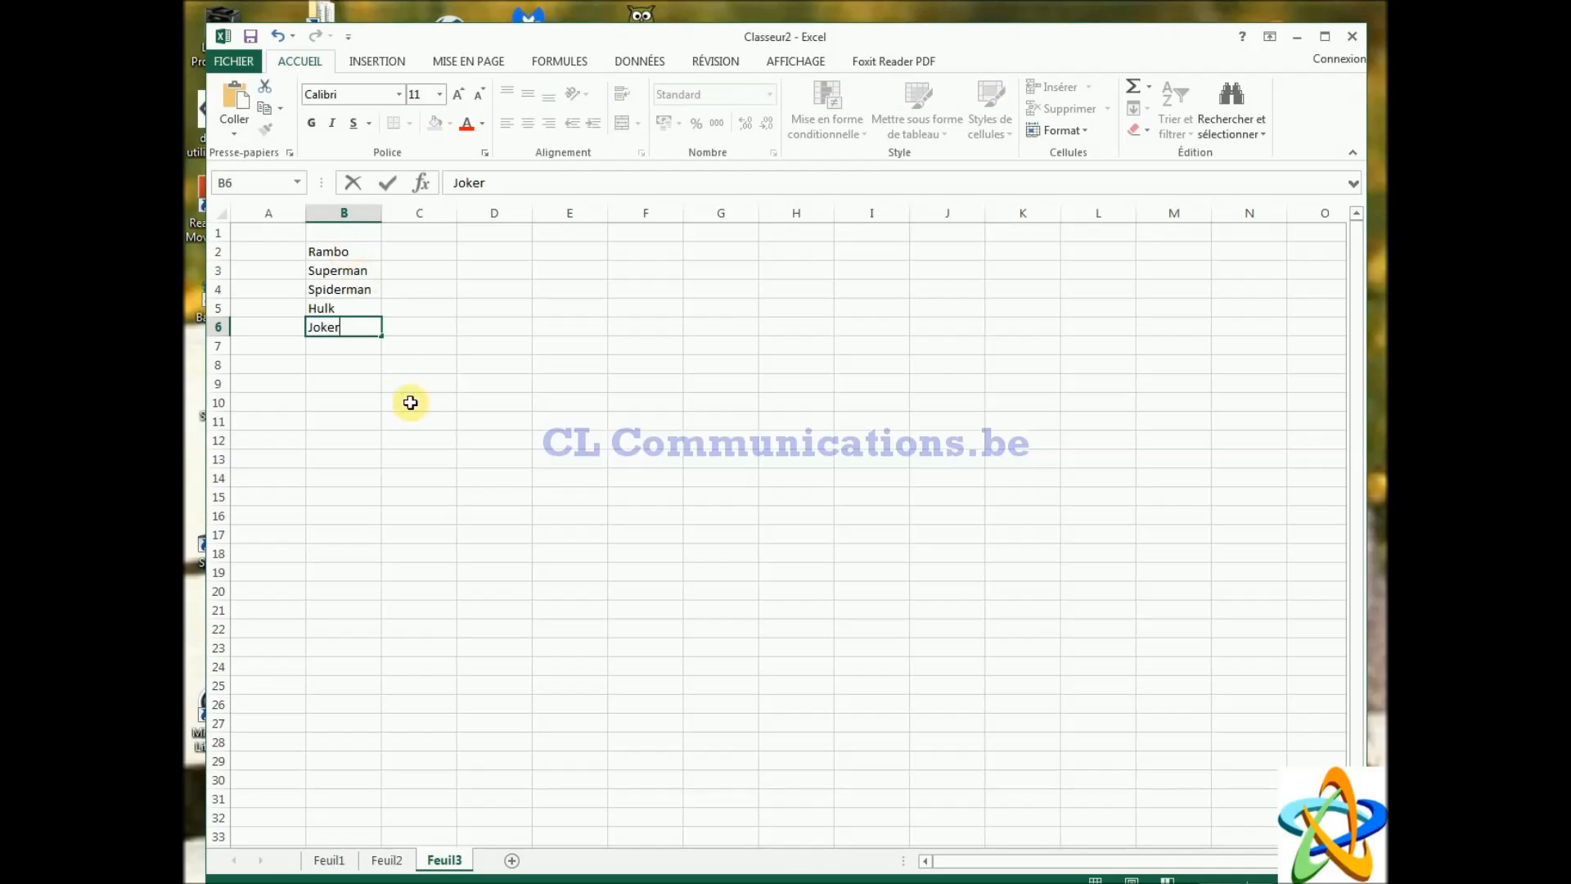
{"action": "left_click_drag", "start_coordinate": [358, 252], "coordinate": [351, 330]}
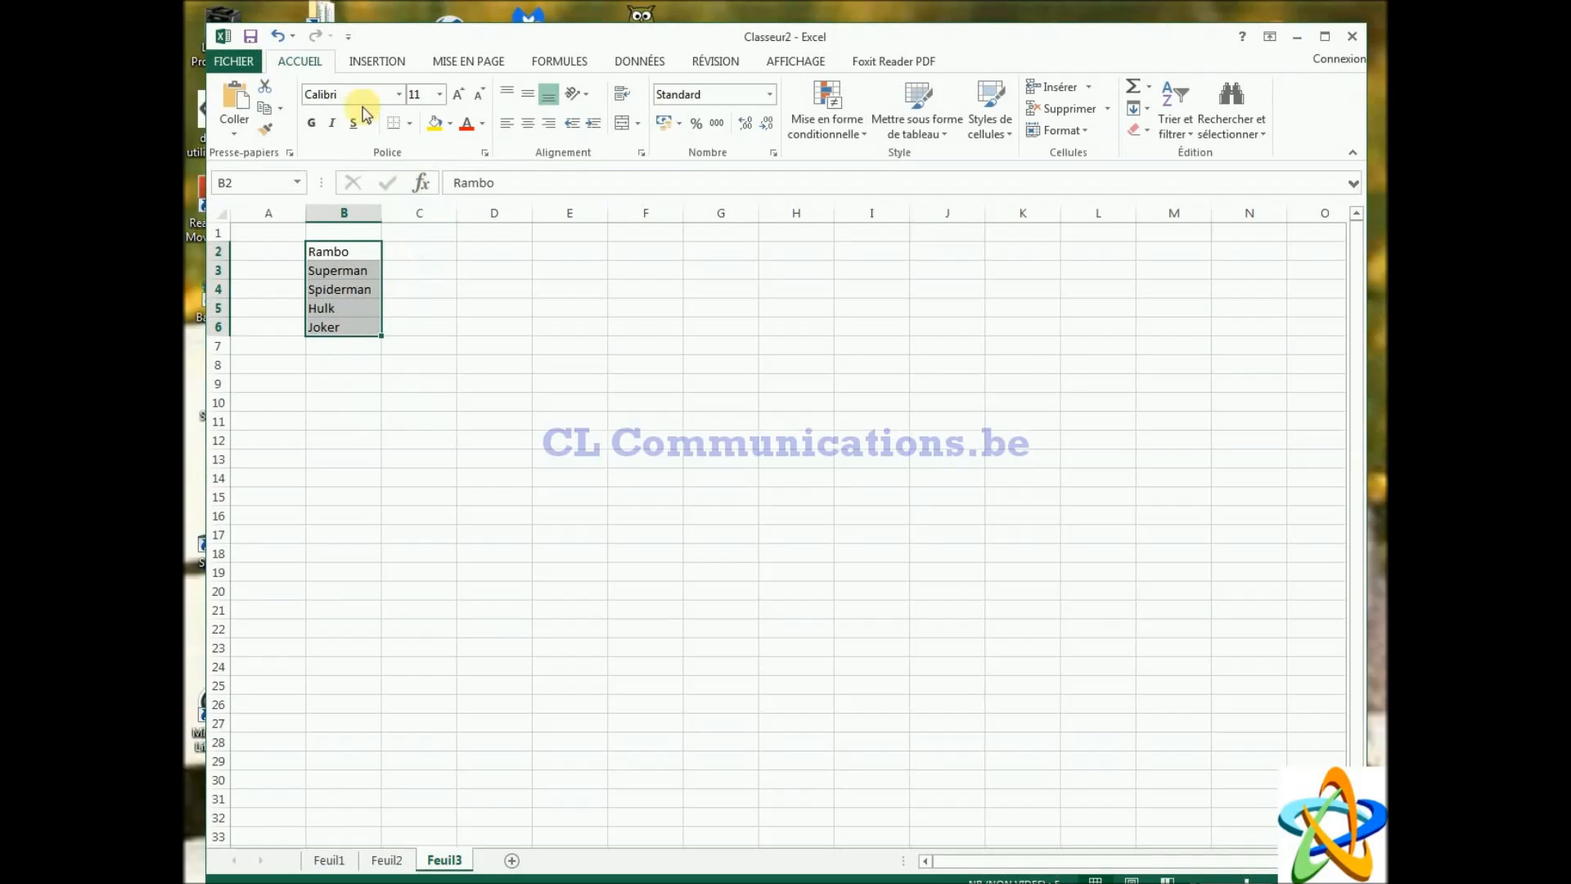
Step: Import the selected range B2:B6 as a new custom list in Excel's advanced options and apply it
{"action": "left_click", "coordinate": [223, 59]}
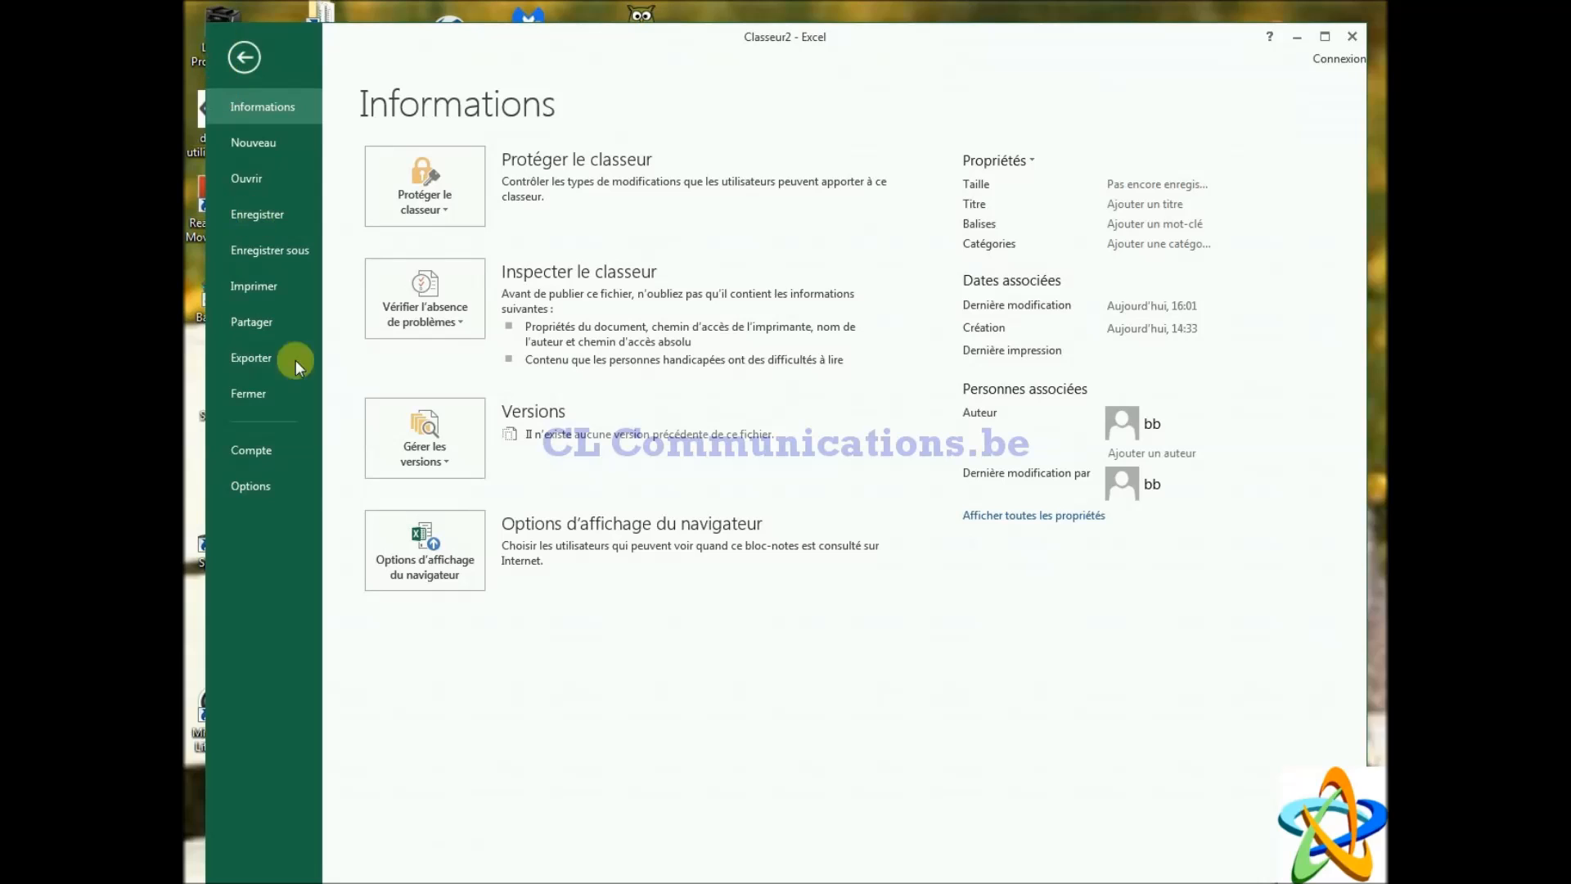
{"action": "left_click", "coordinate": [252, 484]}
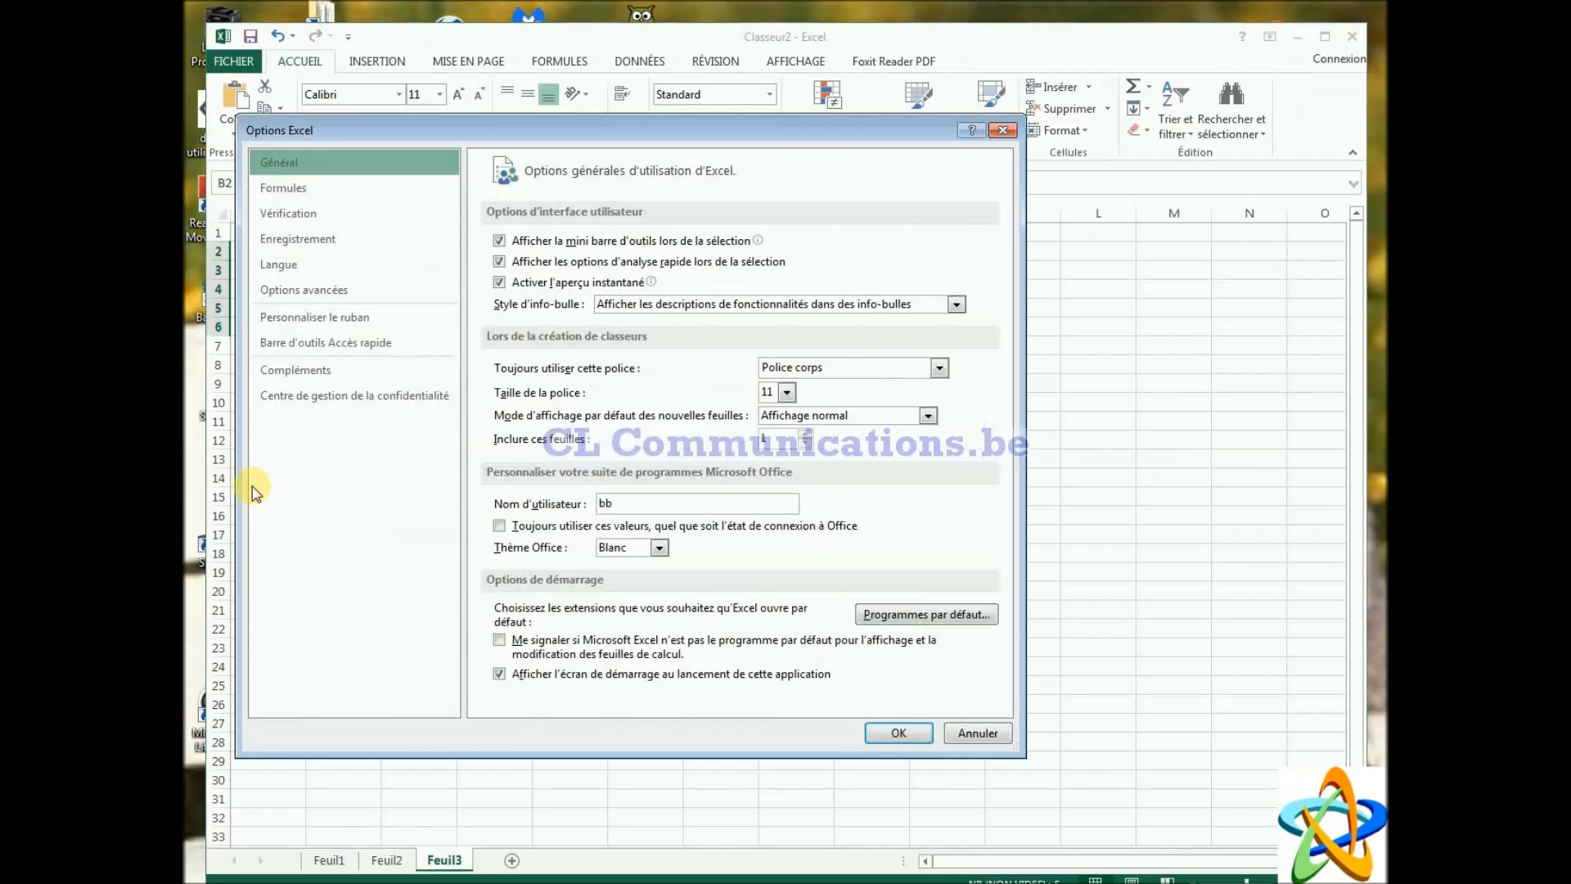
{"action": "left_click", "coordinate": [316, 291]}
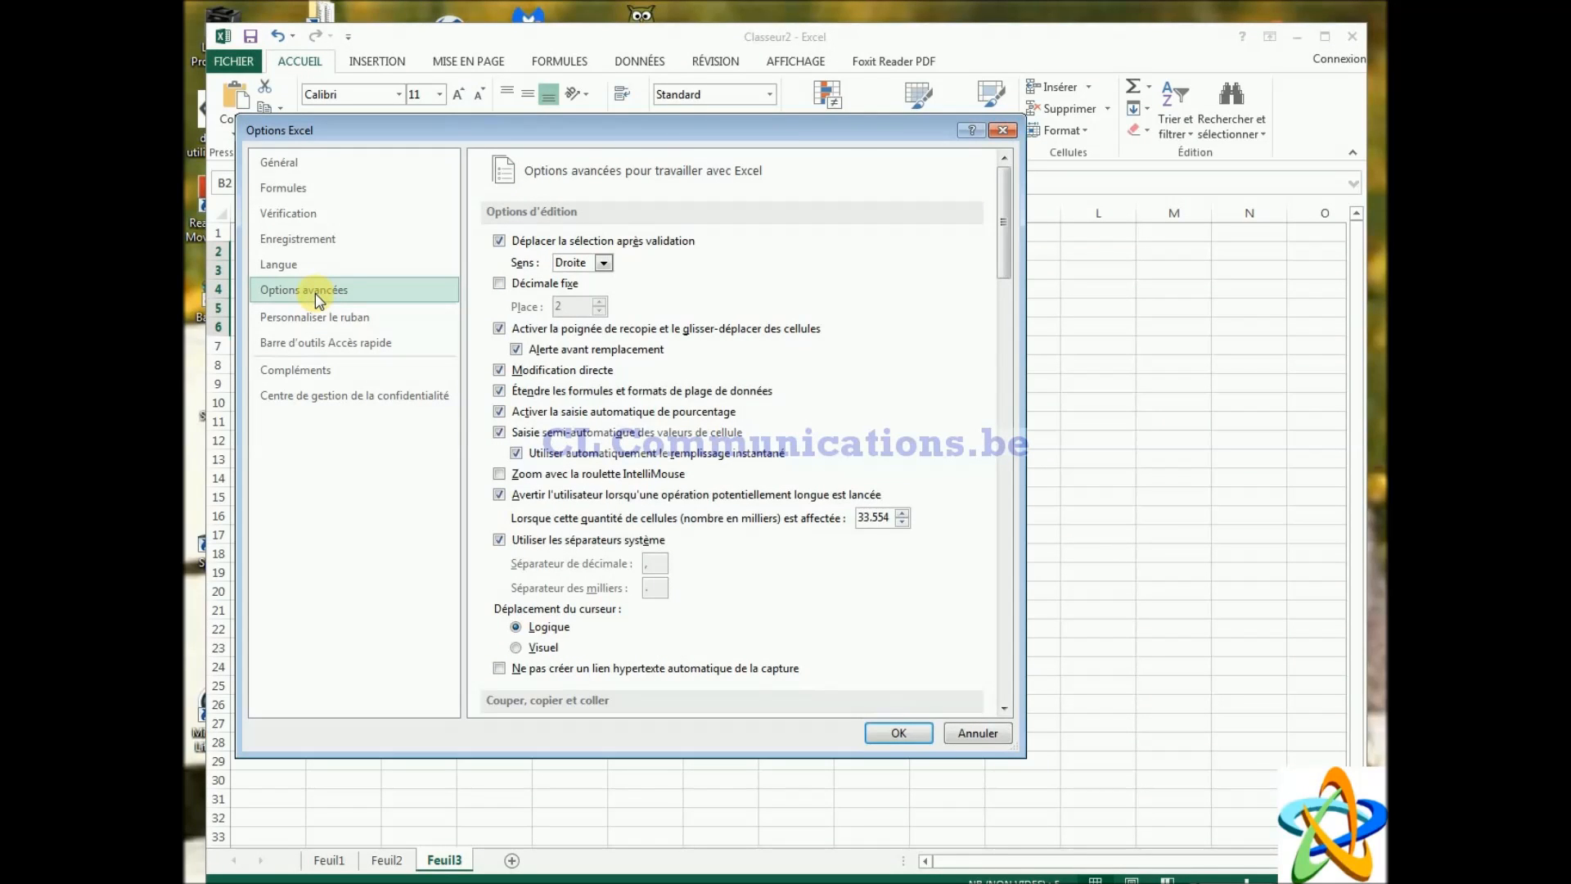
{"action": "left_click", "coordinate": [1001, 201]}
{"action": "left_click_drag", "start_coordinate": [1002, 201], "coordinate": [1051, 602]}
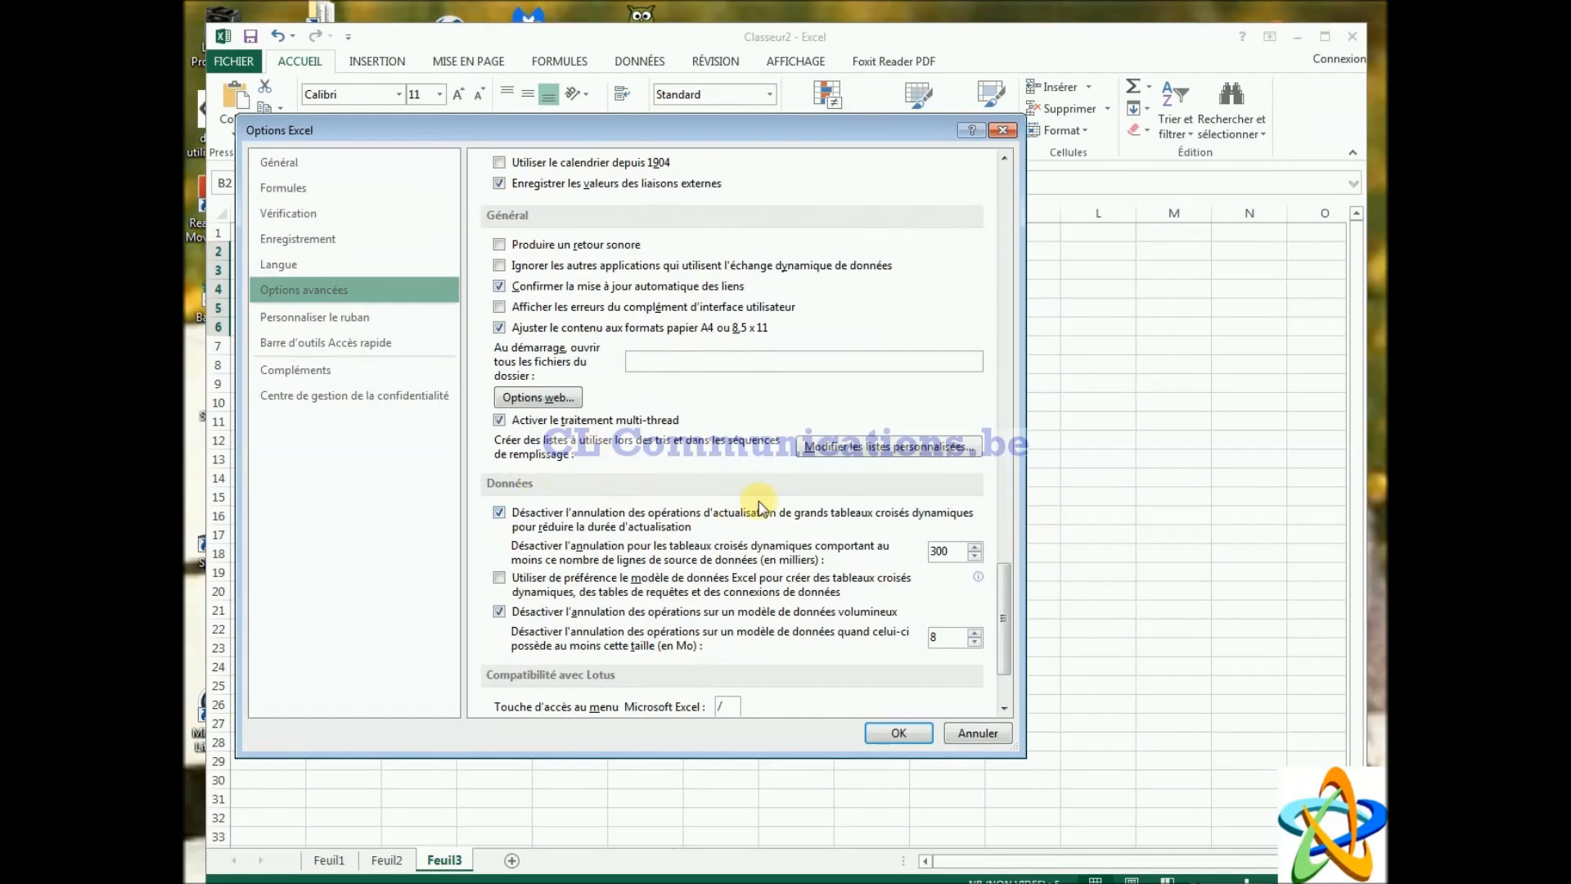
{"action": "left_click", "coordinate": [882, 452]}
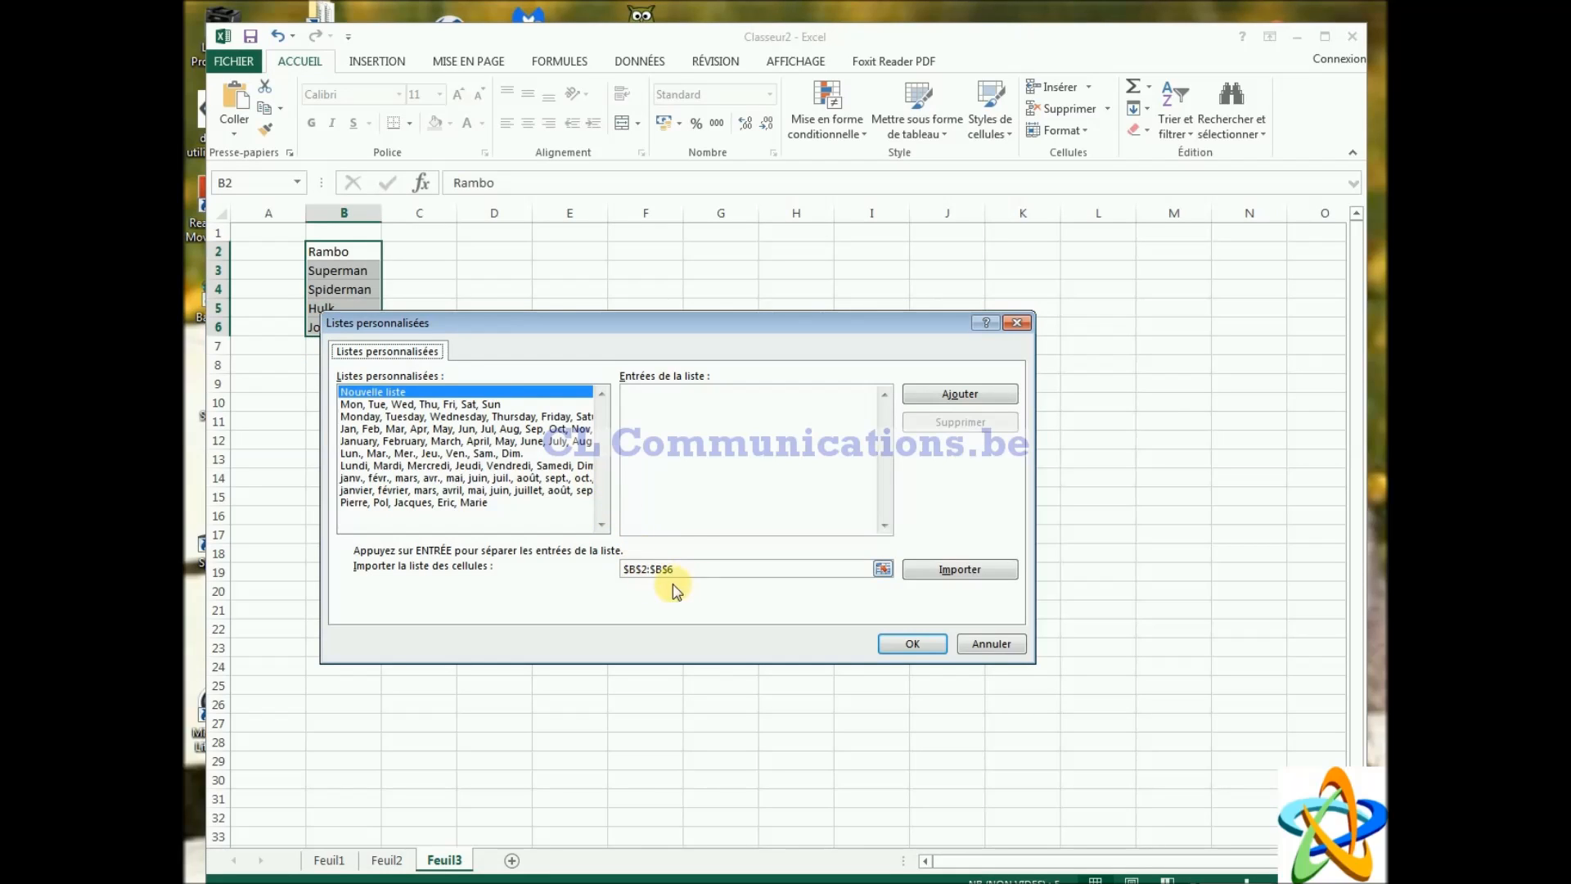
{"action": "left_click", "coordinate": [957, 573]}
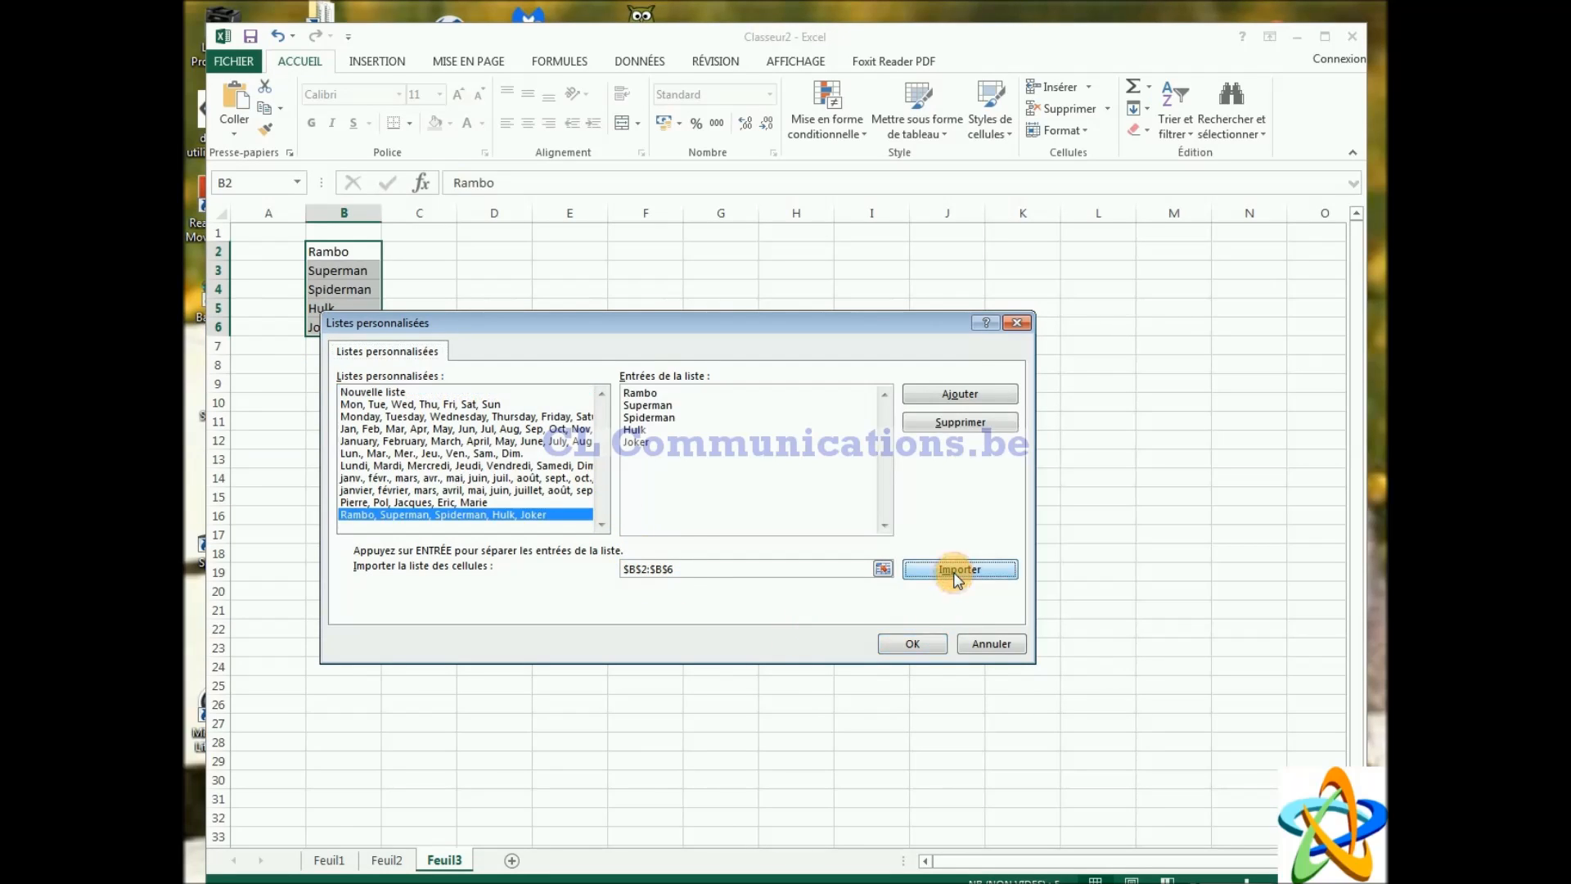
{"action": "left_click", "coordinate": [911, 643]}
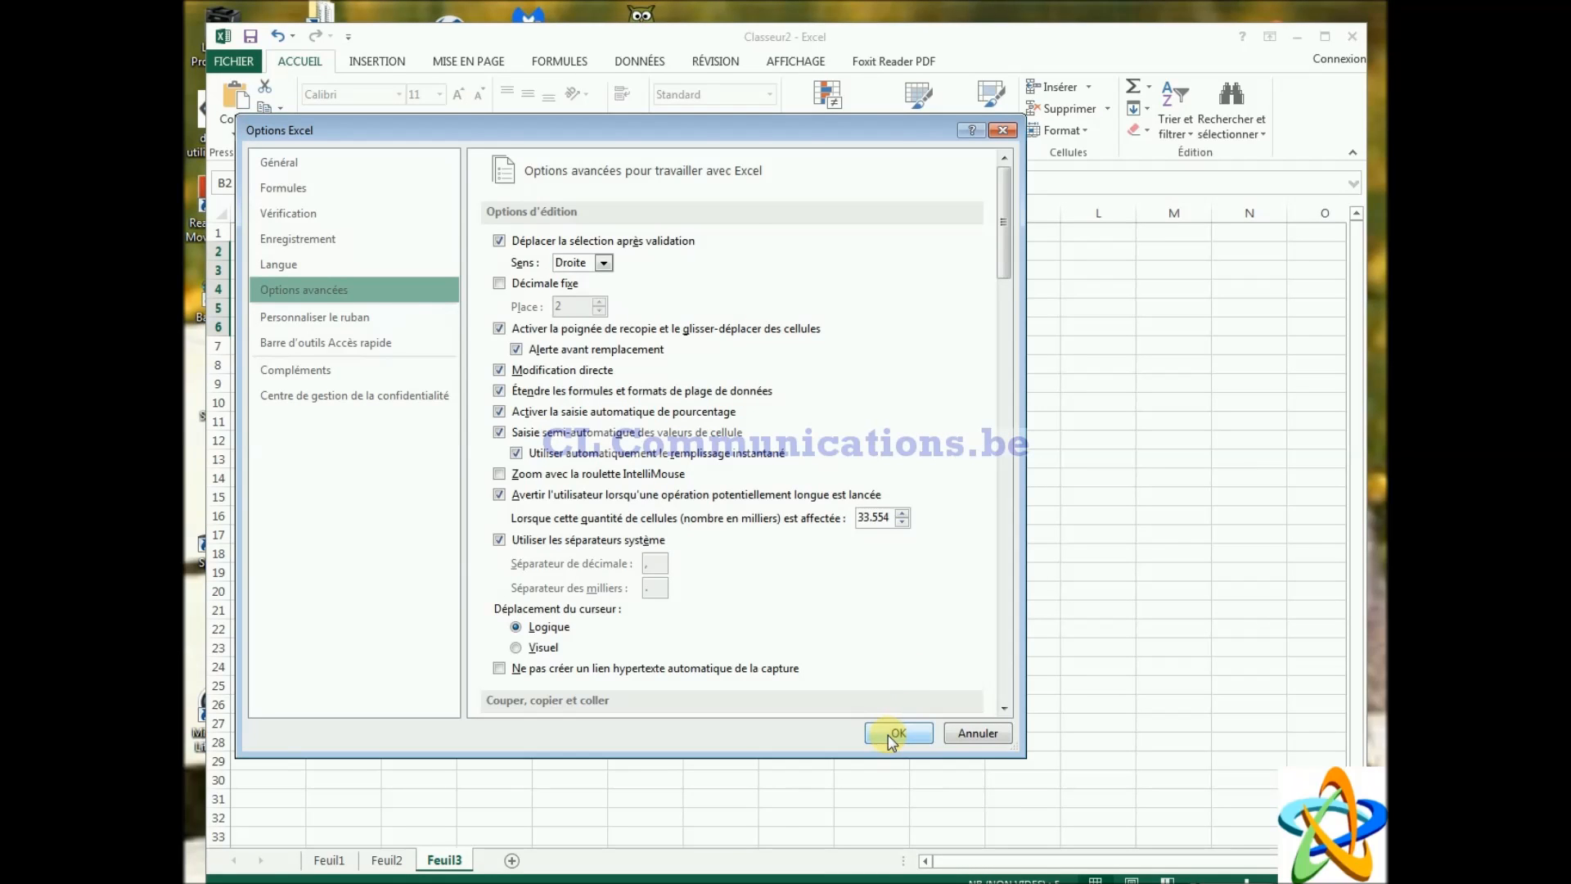
{"action": "left_click", "coordinate": [895, 734]}
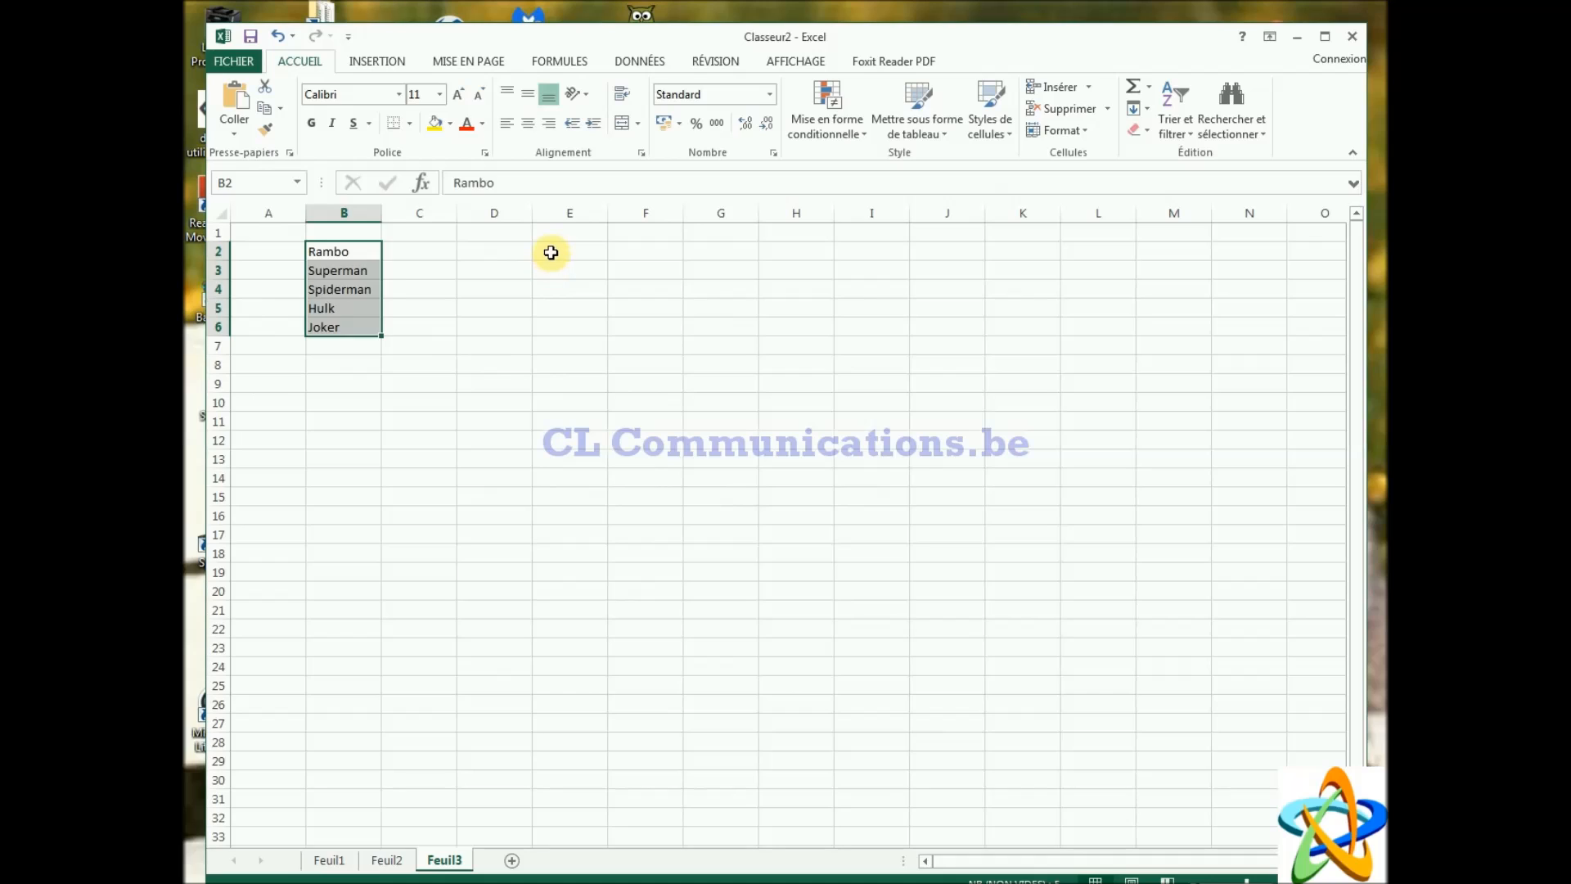
Step: Enter hulk in cell E2 and fill the custom series down to E11
{"action": "left_click", "coordinate": [551, 253]}
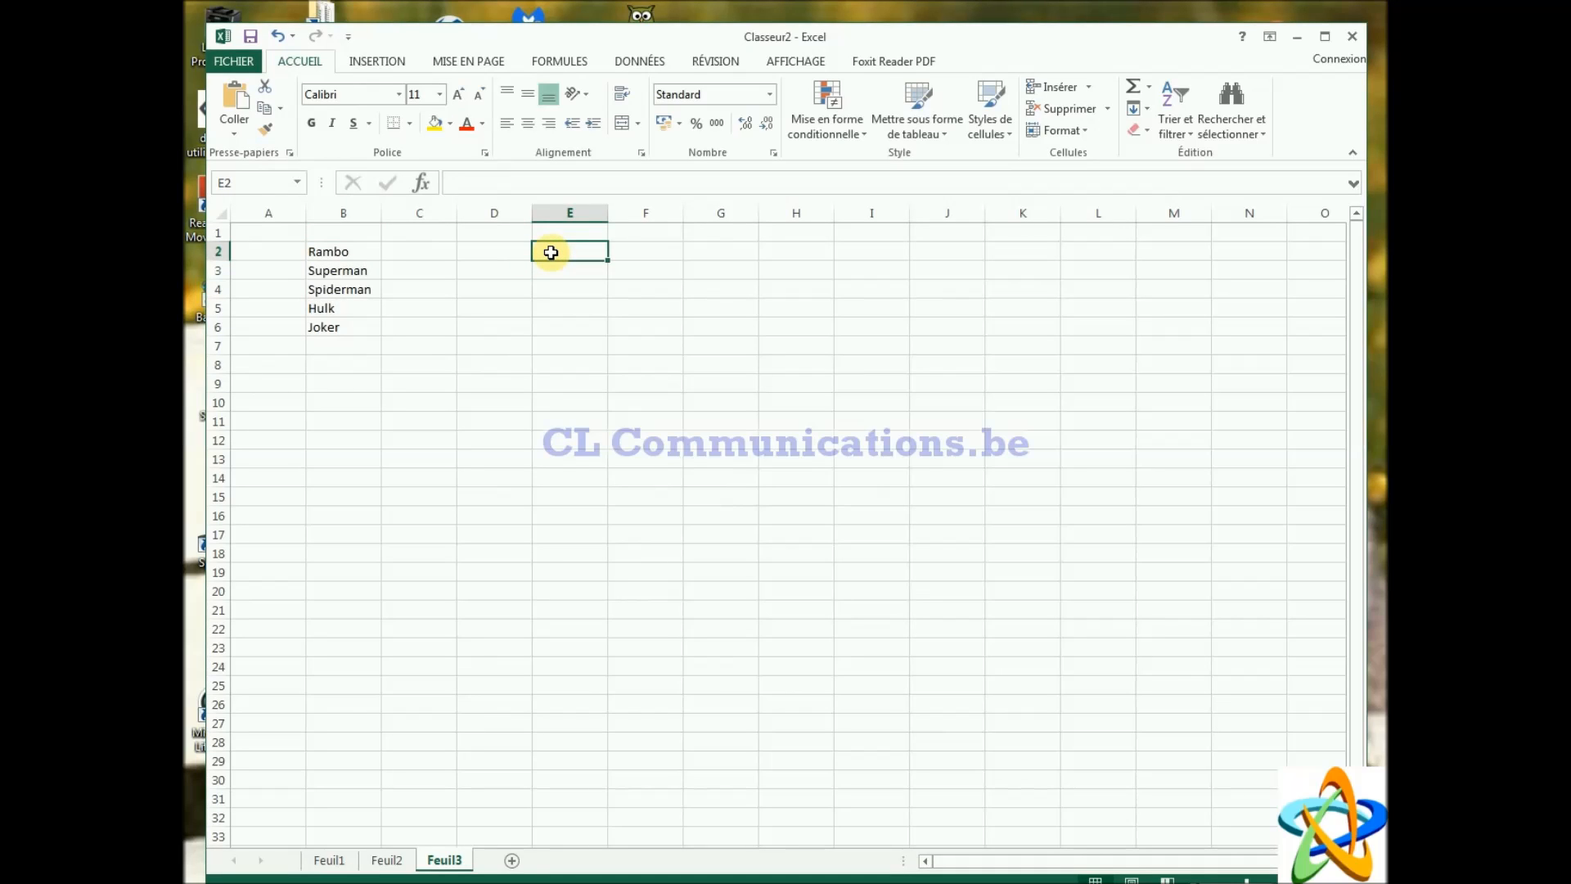
{"action": "type", "text": "hulk"}
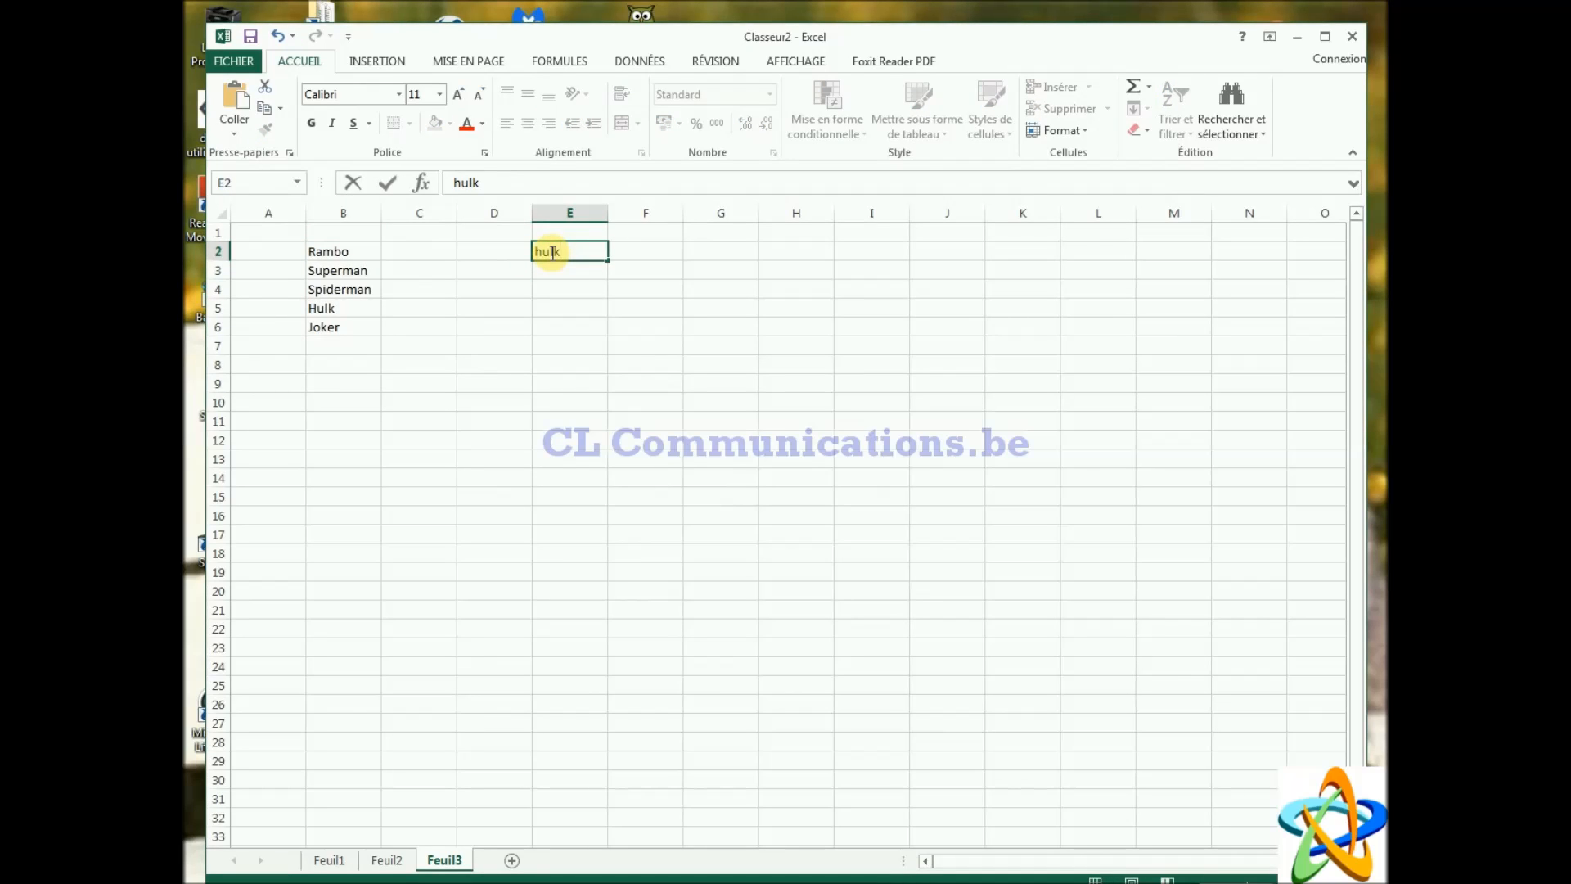
{"action": "left_click_drag", "start_coordinate": [609, 259], "coordinate": [617, 436]}
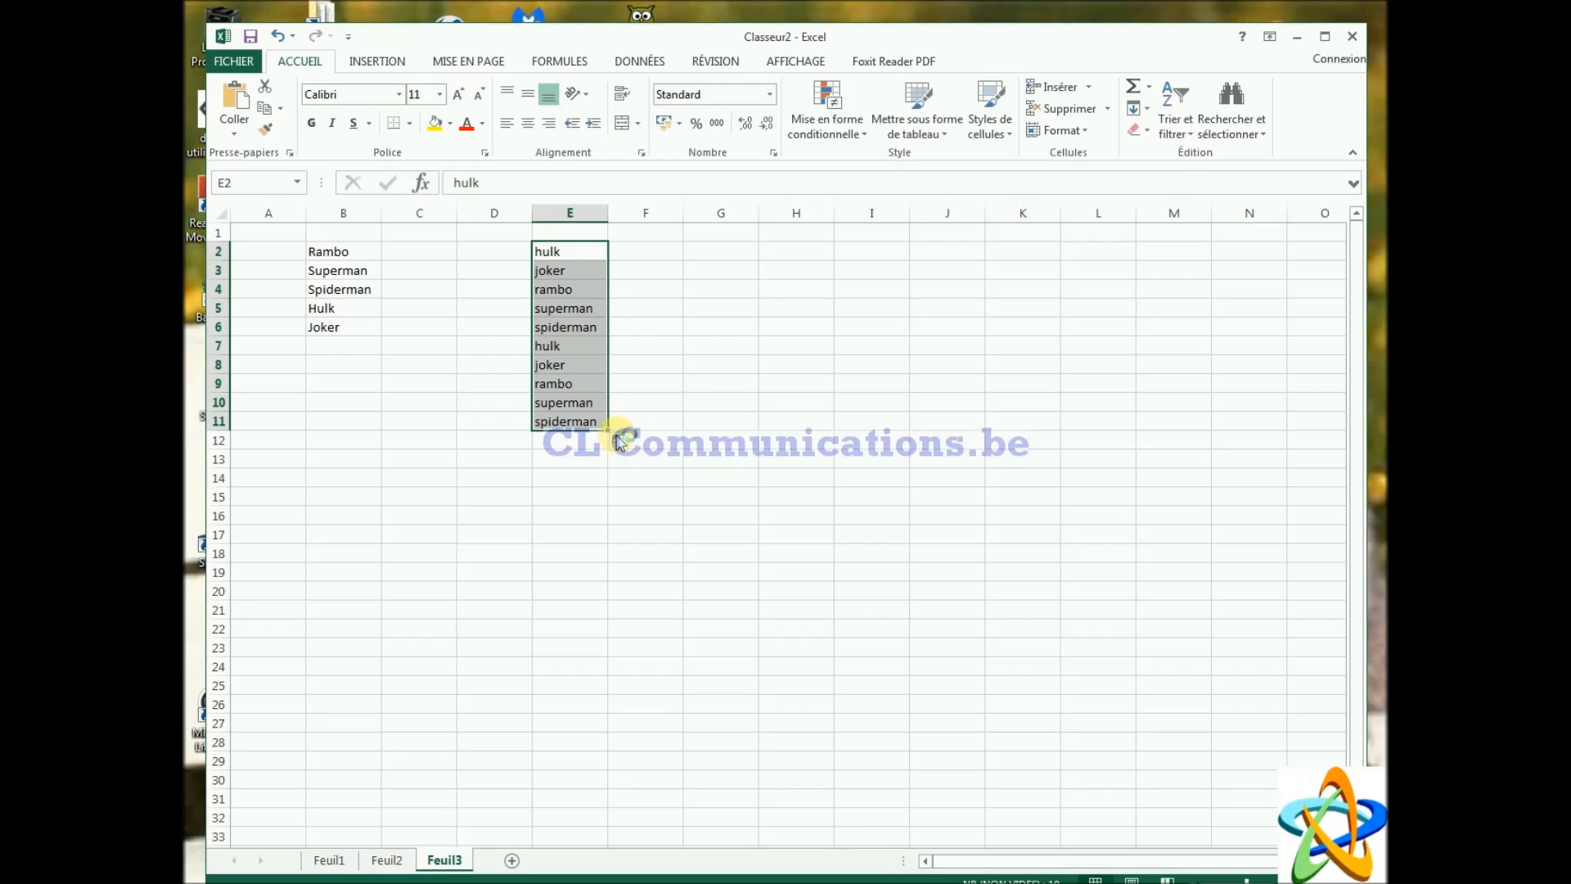
Step: Enter the second name of the first-name custom list in cell G2 and fill the series down to G13
{"action": "left_click", "coordinate": [710, 253]}
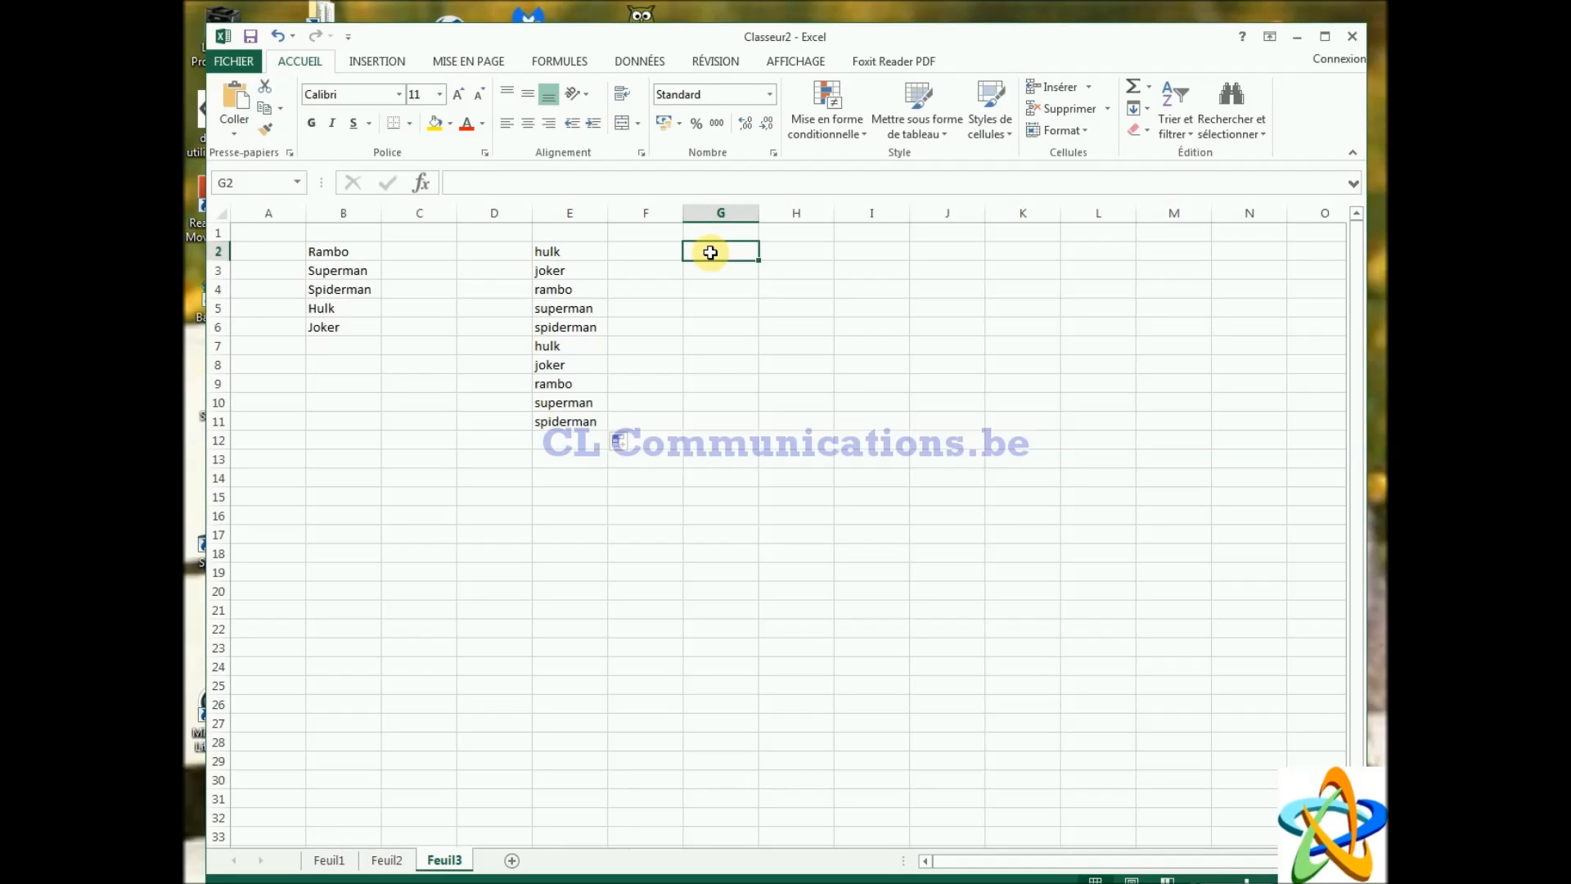
{"action": "type", "text": "pol"}
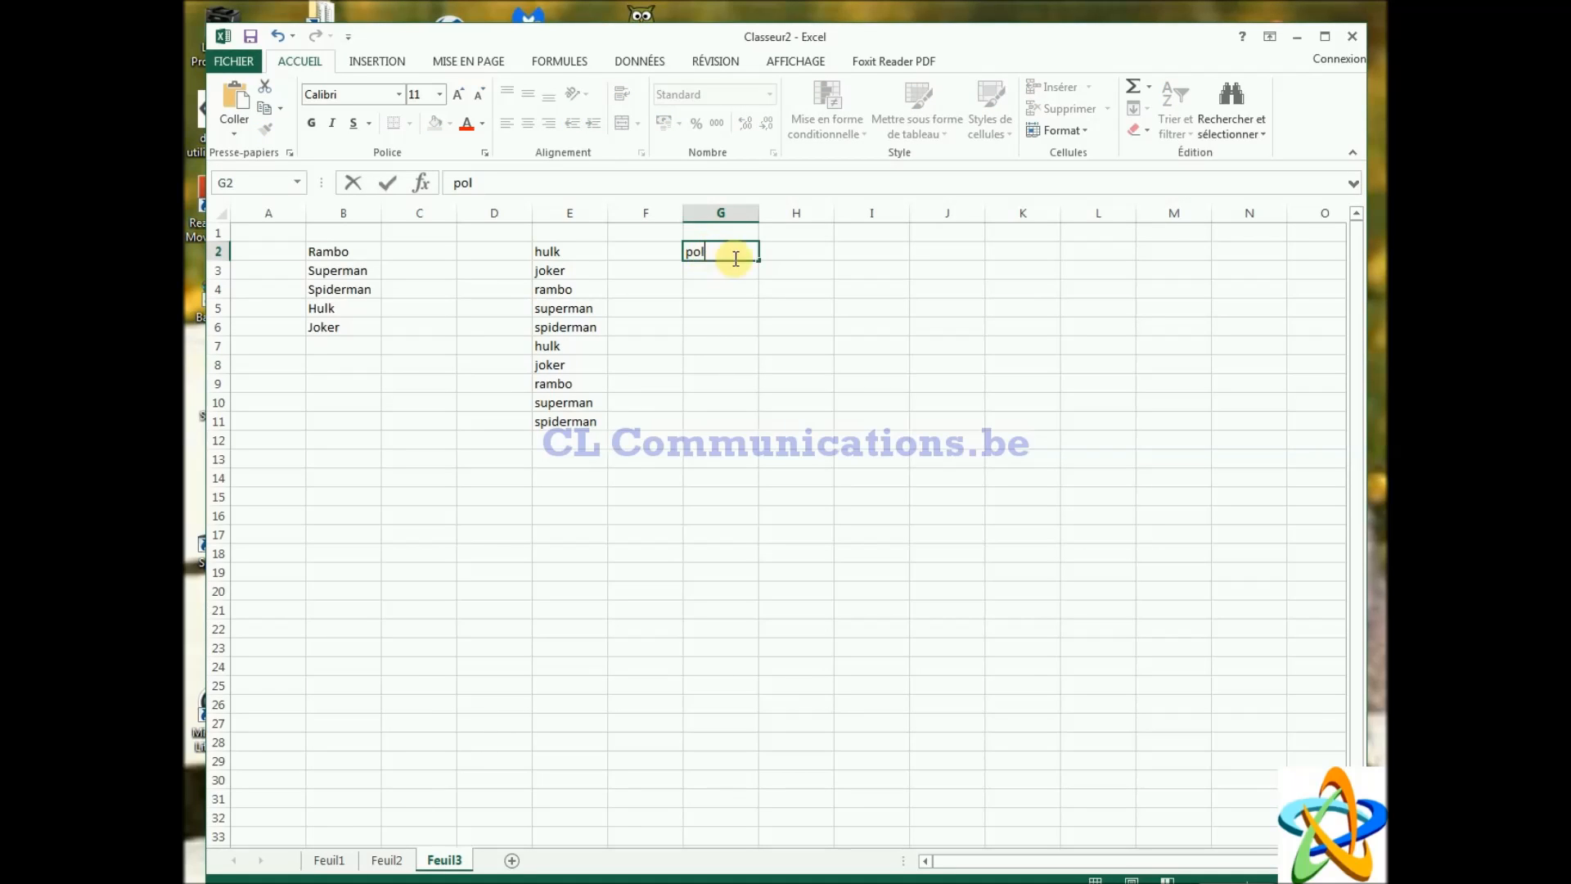
{"action": "left_click_drag", "start_coordinate": [759, 260], "coordinate": [788, 469]}
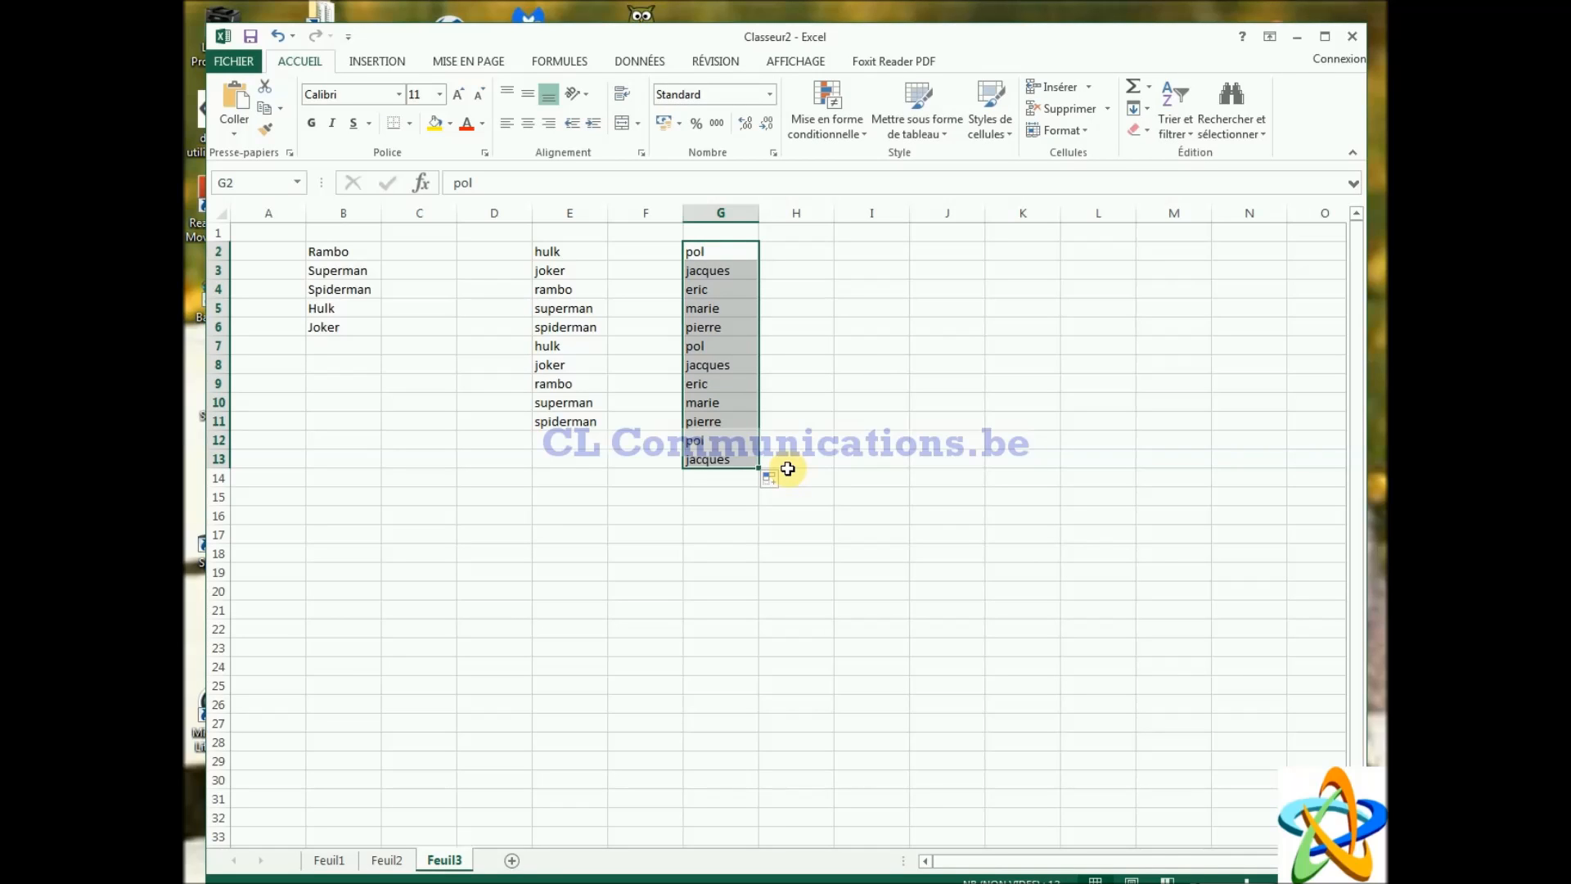